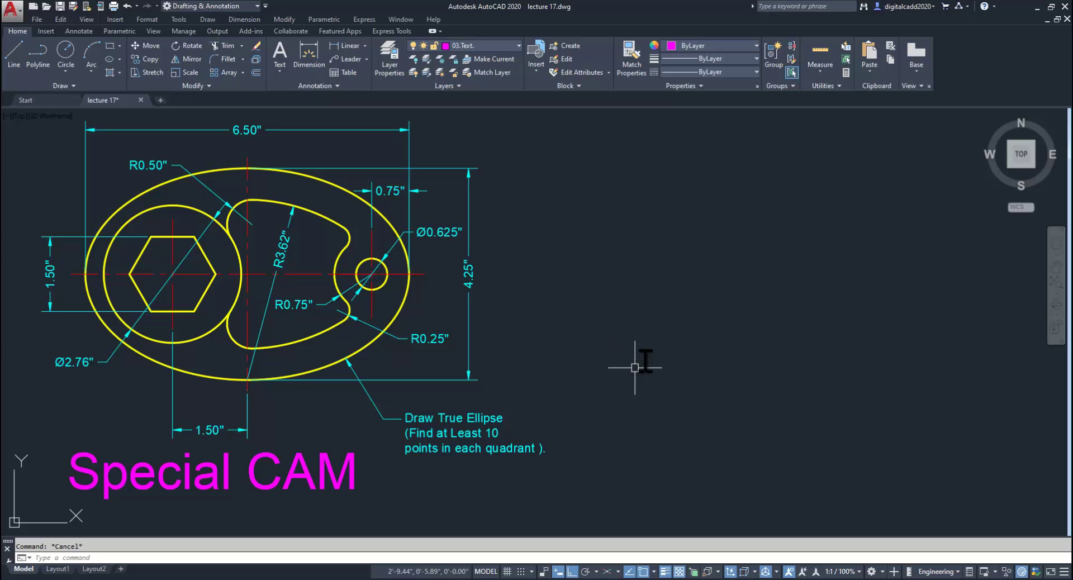
mouse_move(665, 376)
middle_down()
mouse_move(654, 379)
mouse_move(673, 381)
middle_up()
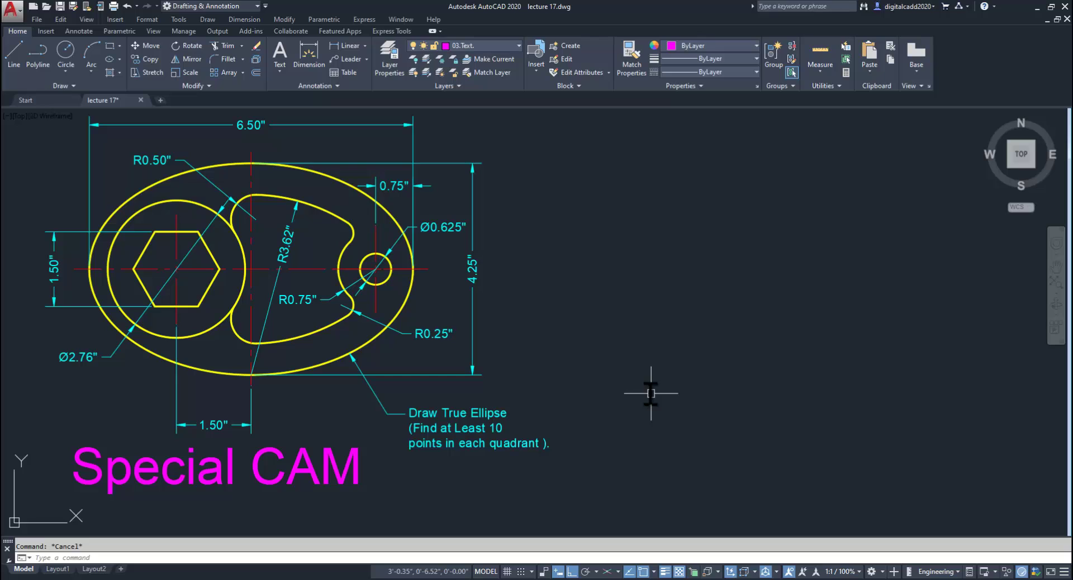
middle_drag(632, 407, 617, 416)
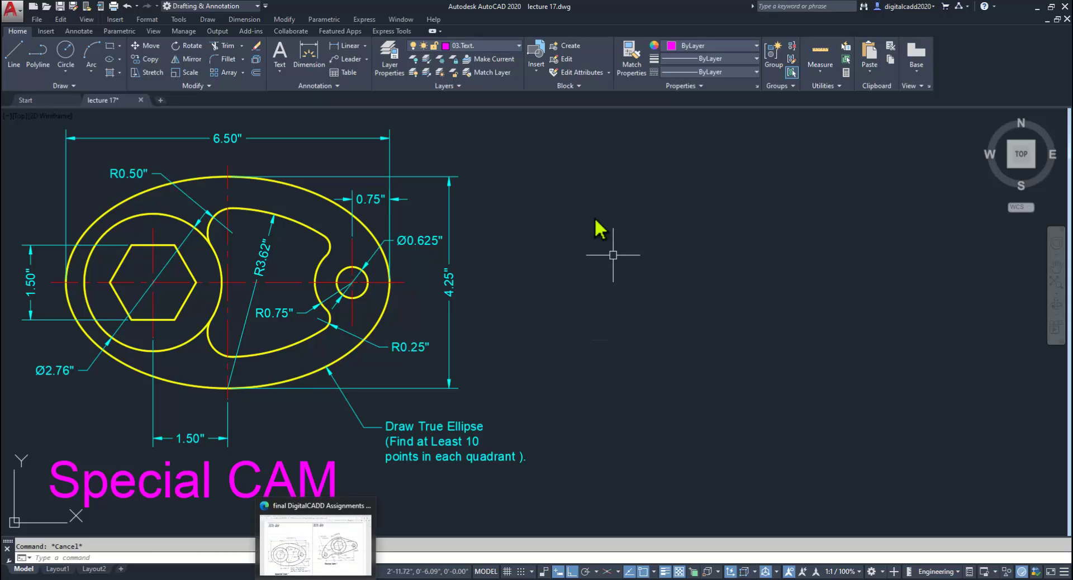
middle_drag(564, 385, 594, 373)
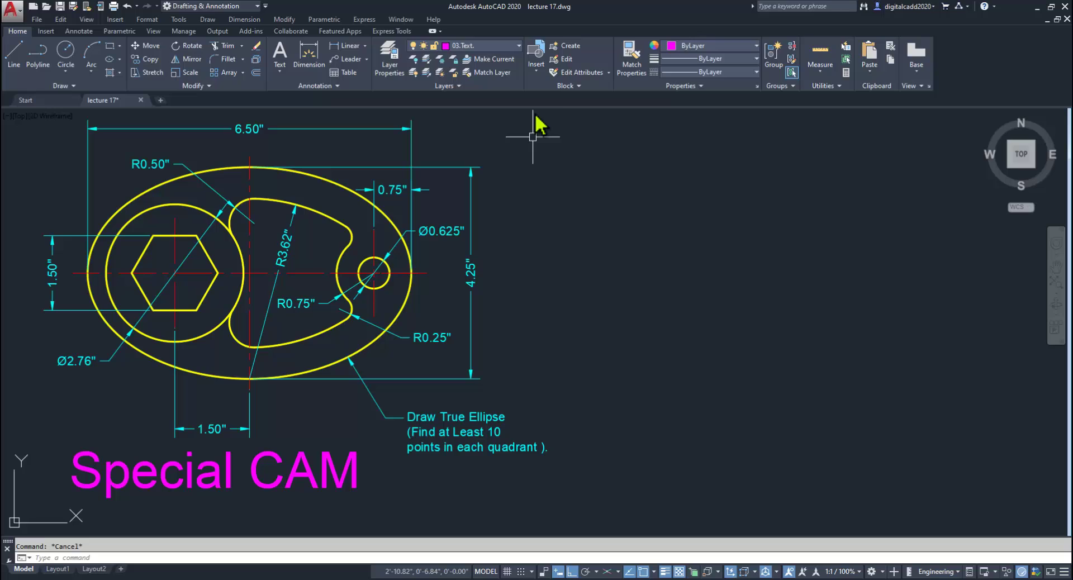
- Make 01.Drawings the current layer
click(508, 45)
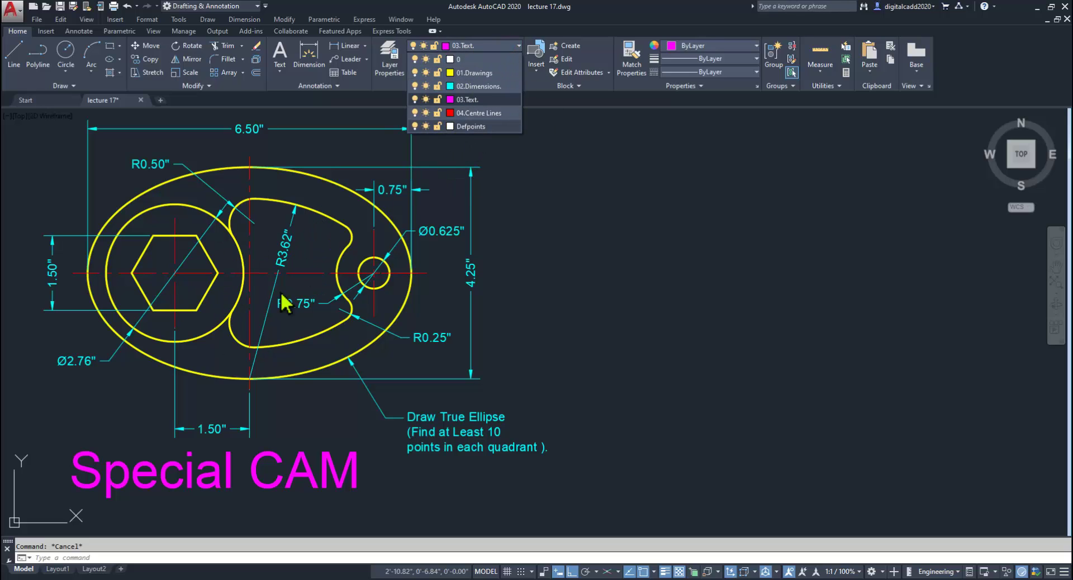
click(474, 73)
middle_drag(629, 257, 599, 268)
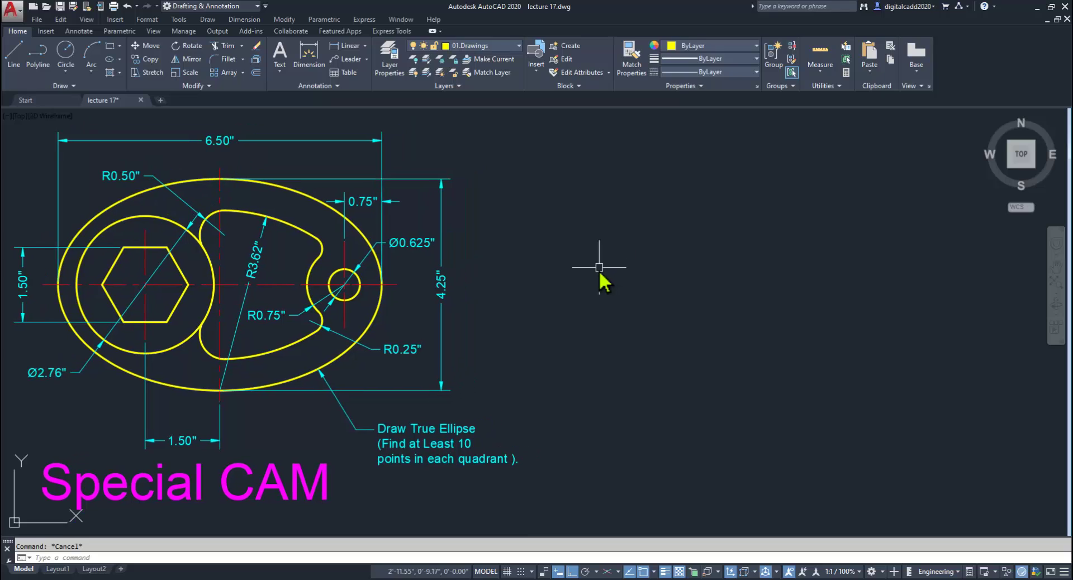
click(488, 45)
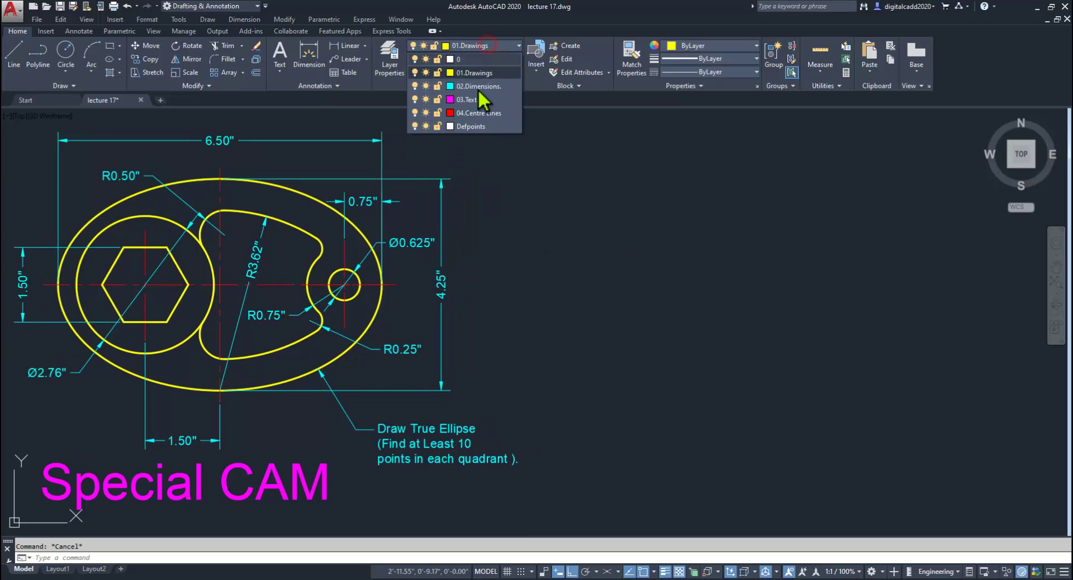
click(541, 247)
middle_drag(585, 358, 568, 352)
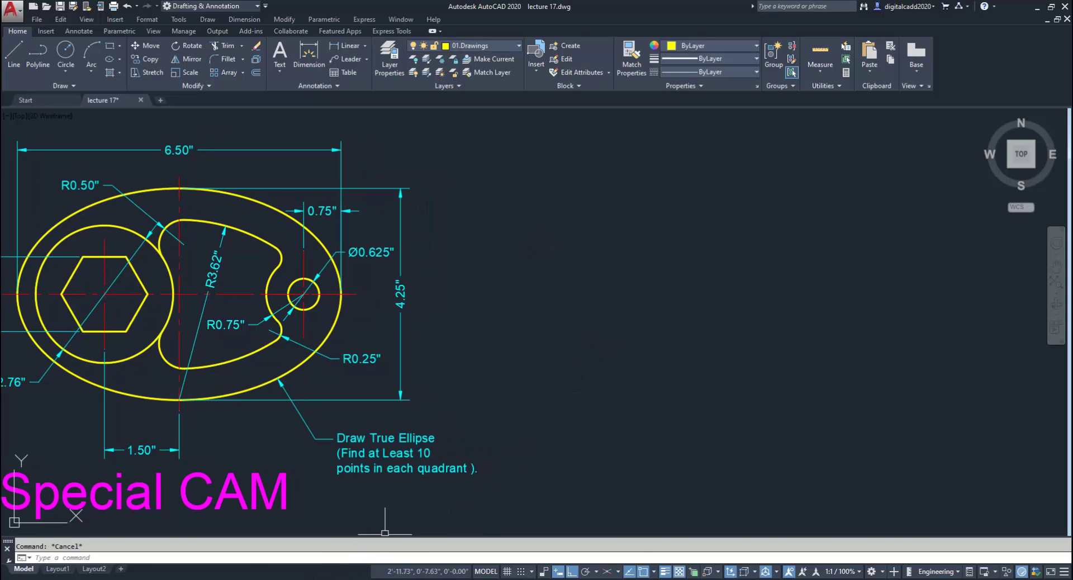
- Switch to the assignments PDF in the browser, examine the EX: 60 Rocker Arm drawing and its title block units, and return to AutoCAD
key(alt+Tab)
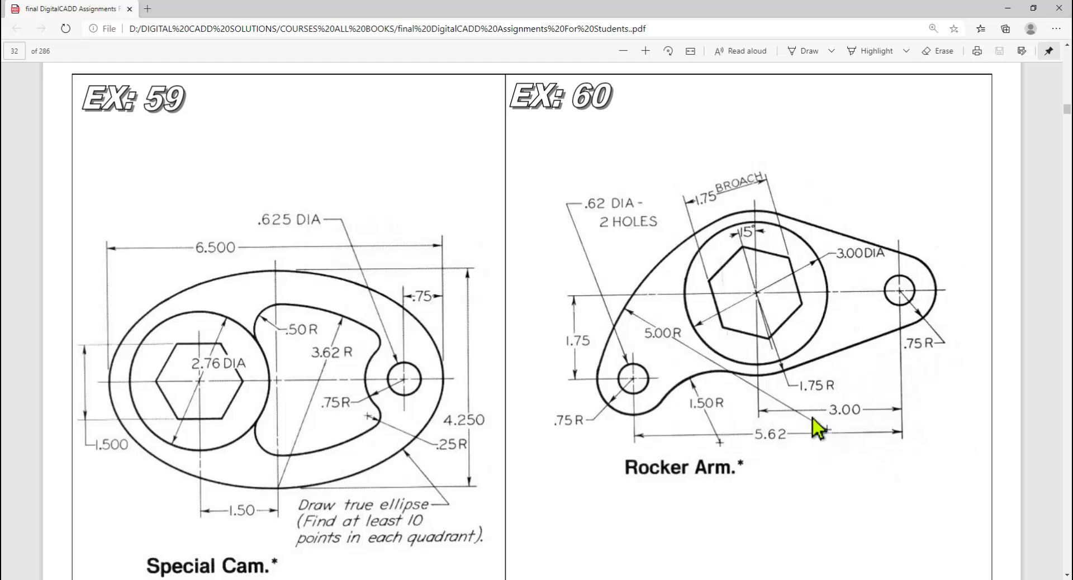
scroll(710, 410, down, 4)
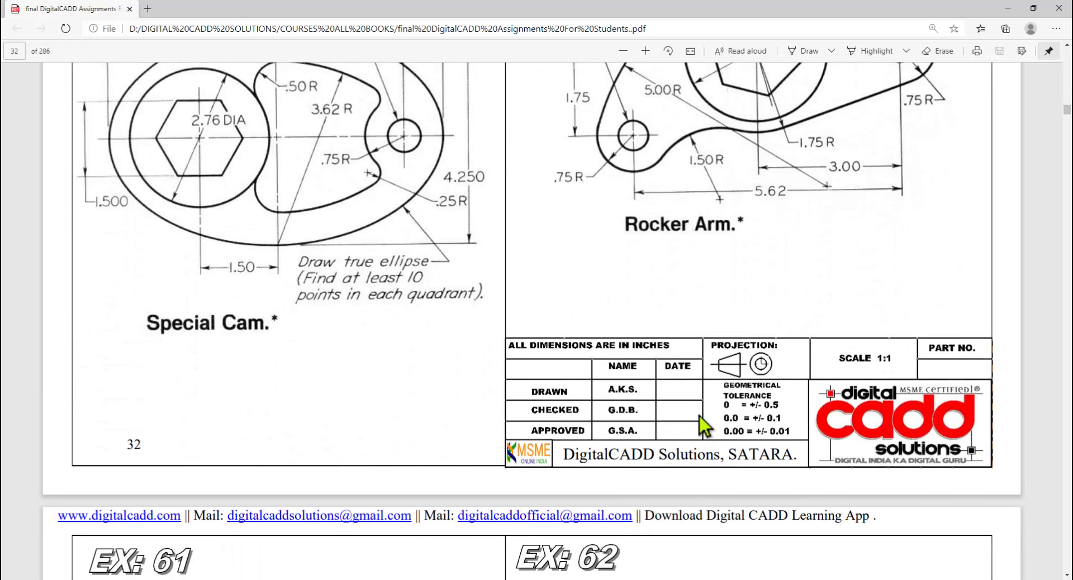
drag(683, 326, 501, 354)
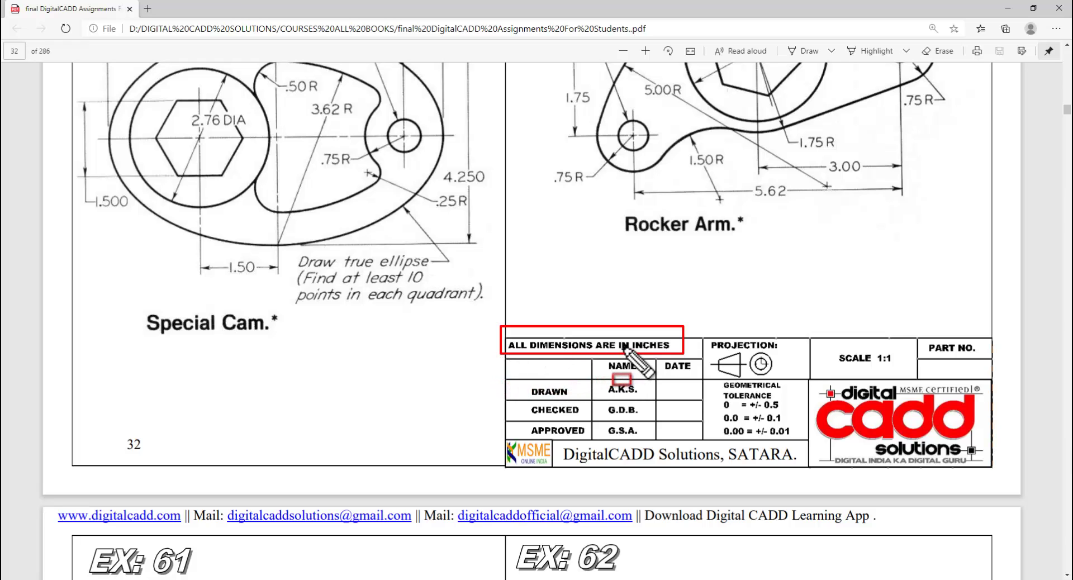
key(Escape)
scroll(656, 361, up, 2)
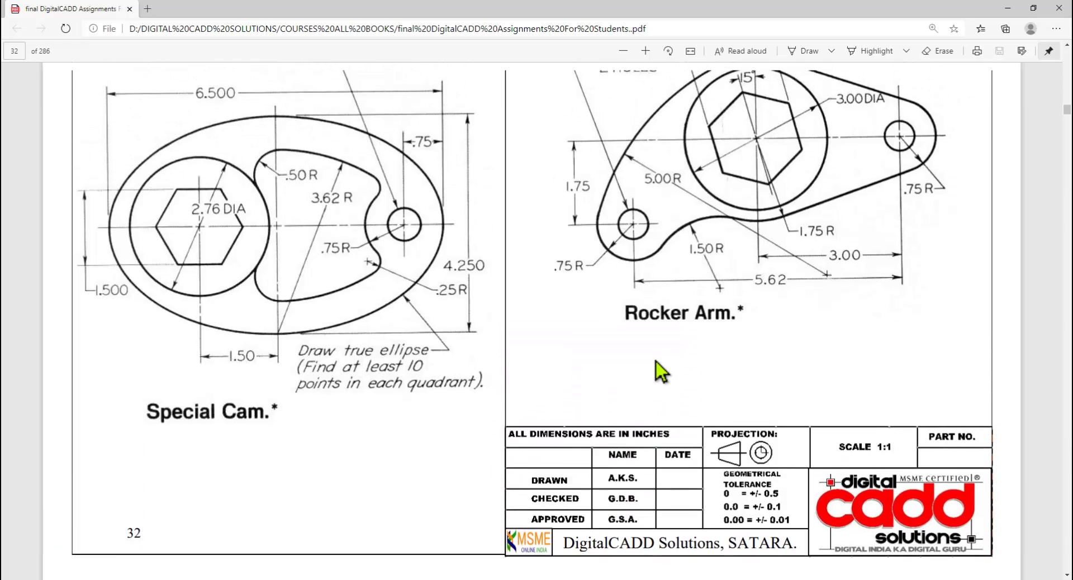
scroll(656, 361, up, 1)
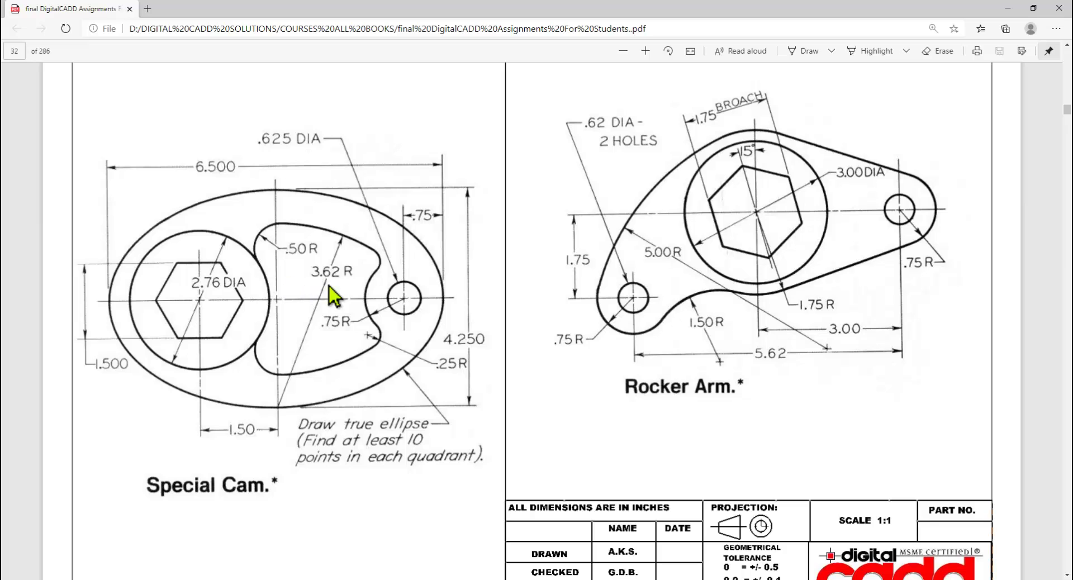
scroll(749, 369, up, 1)
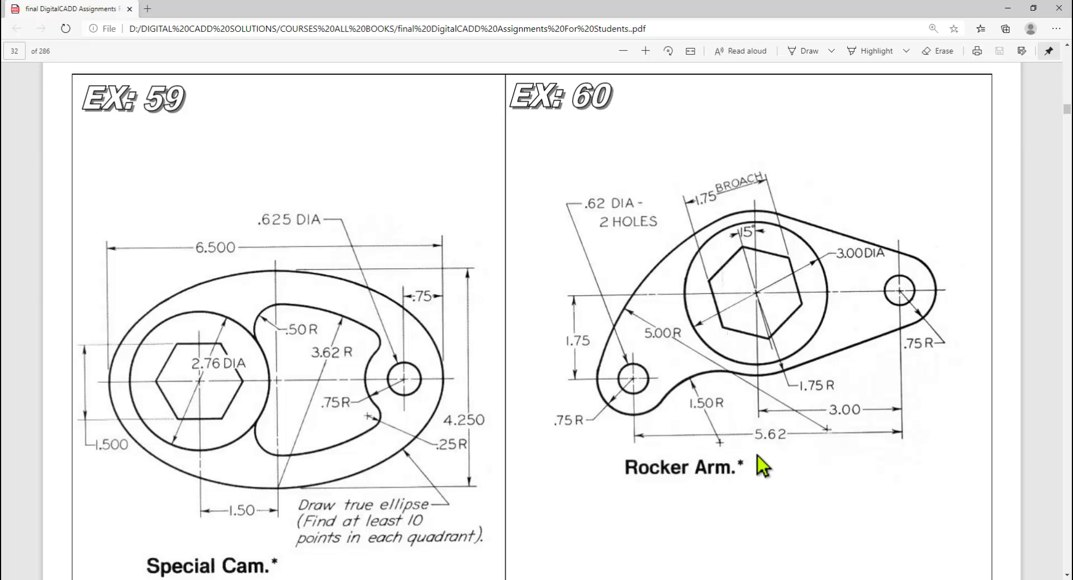
key(alt+Tab)
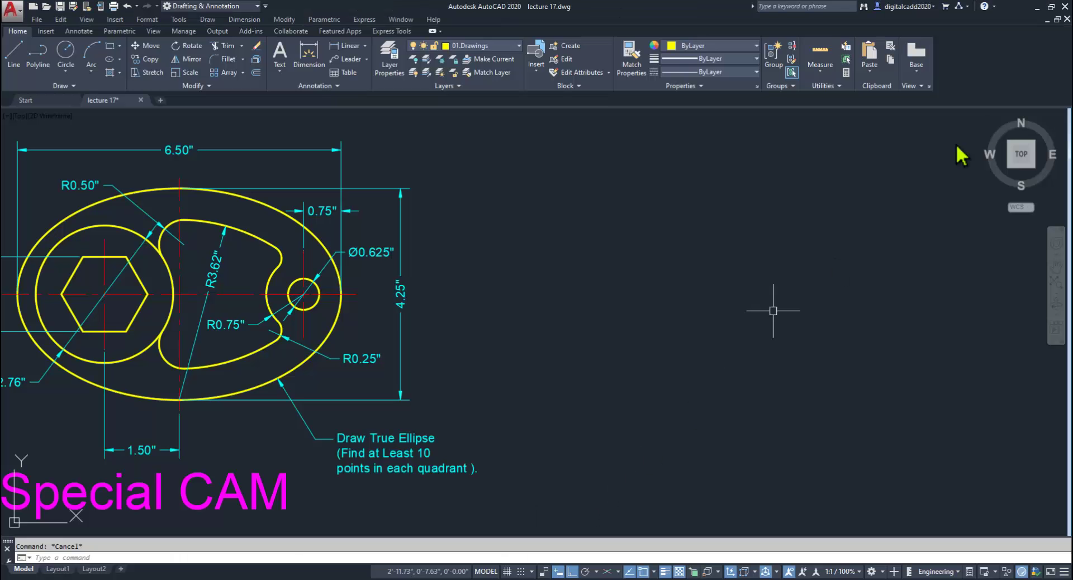
- Arrange the assignments PDF and the AutoCAD window side by side
click(1046, 8)
click(330, 12)
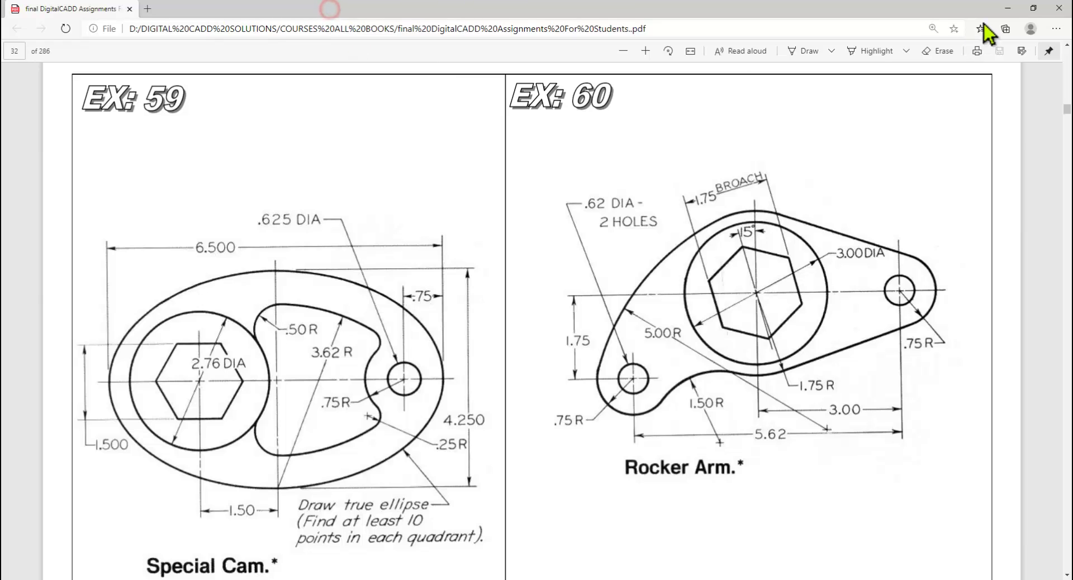
click(1024, 9)
click(675, 247)
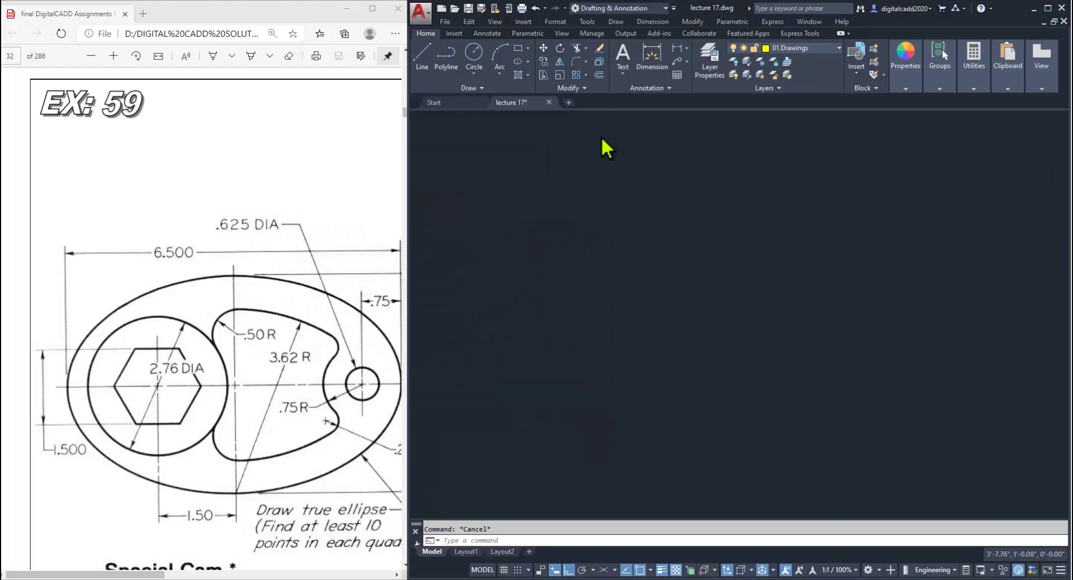
- Bring the Rocker Arm drawing into view in the PDF, with the split slightly adjusted and empty drawing space shown beside it
click(233, 437)
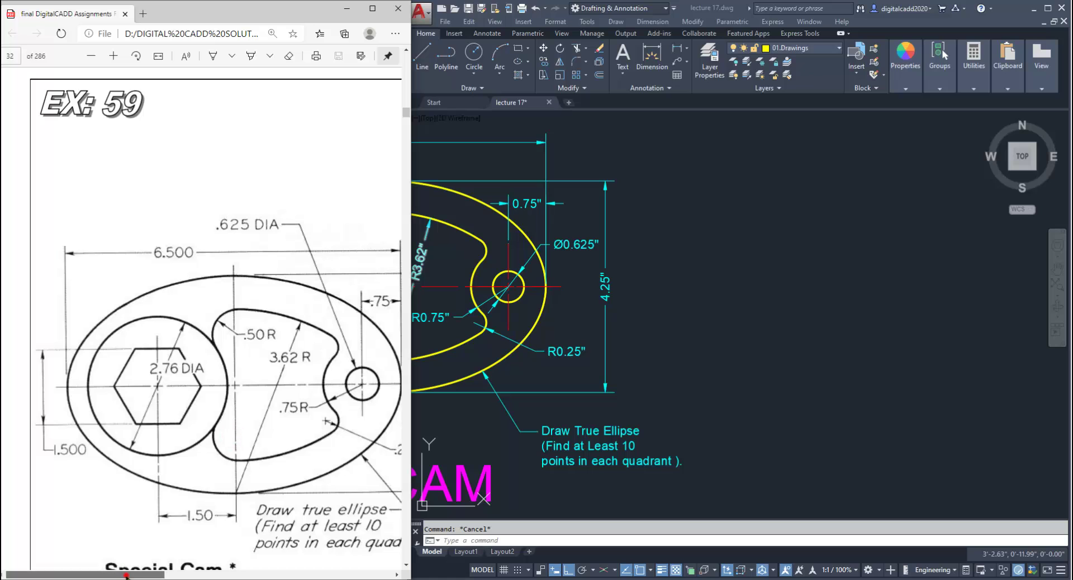
drag(126, 575, 327, 576)
click(733, 406)
mouse_move(811, 387)
middle_down()
mouse_move(672, 396)
mouse_move(553, 374)
middle_up()
click(332, 152)
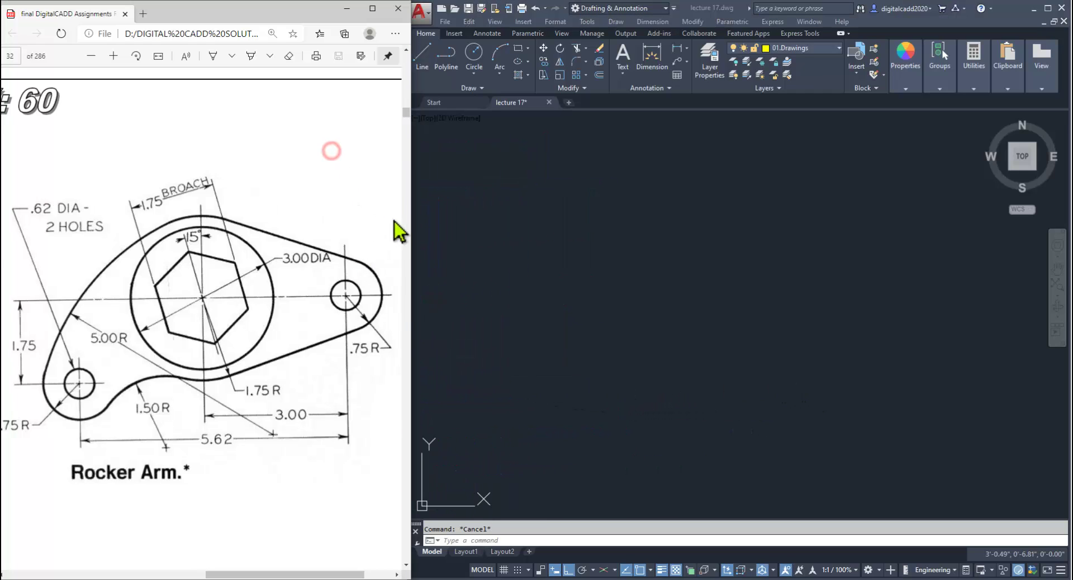
mouse_move(409, 218)
mouse_down()
mouse_move(383, 218)
mouse_move(405, 218)
mouse_up()
click(739, 269)
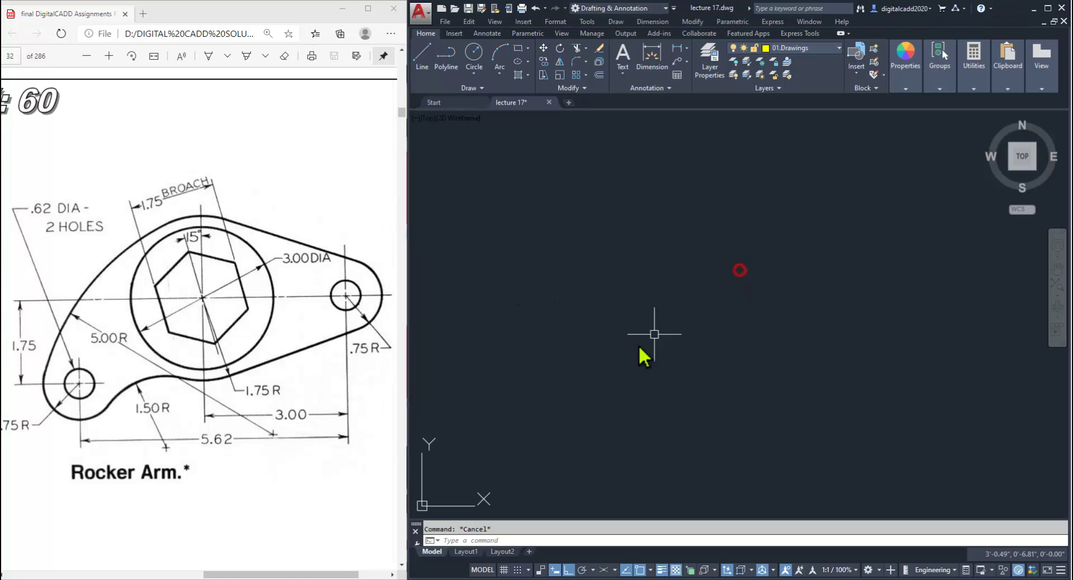
click(252, 577)
scroll(352, 566, left, 2)
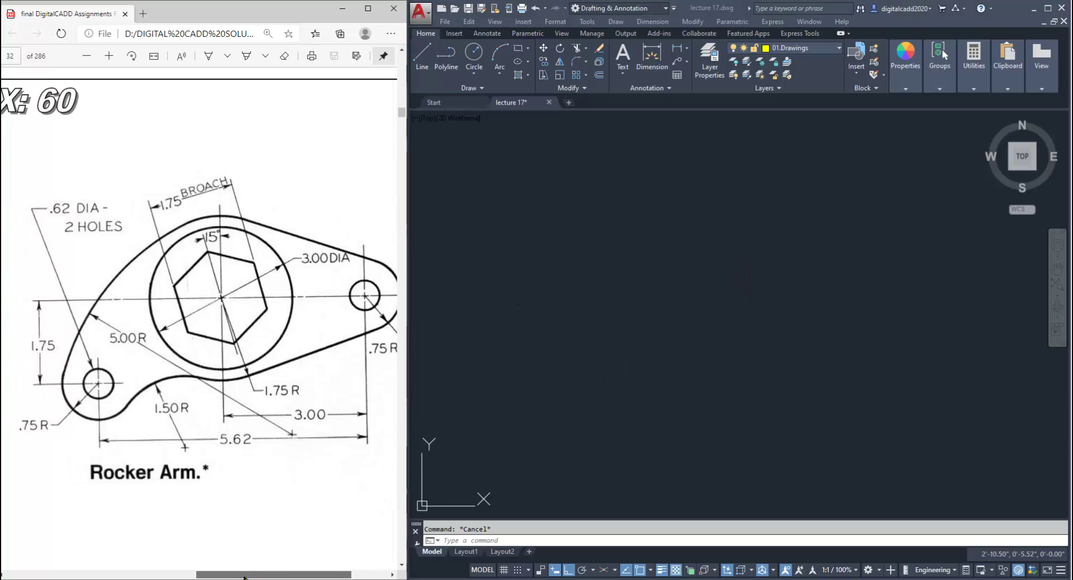
scroll(352, 565, right, 1)
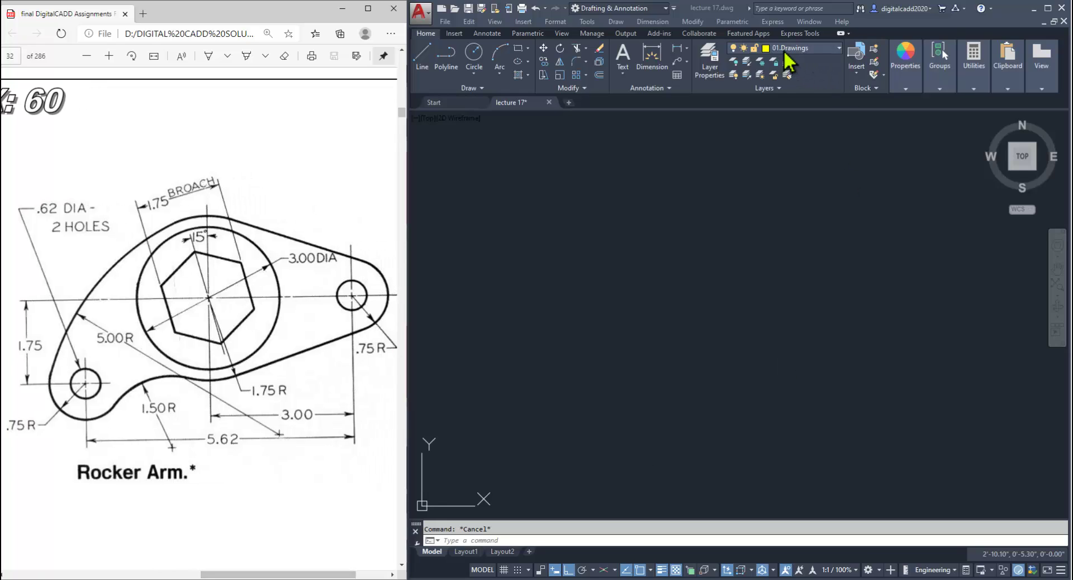
- Check the drawing units for Engineering length, 0'-0.00" precision and an Inches insertion scale, and accept the settings
click(696, 361)
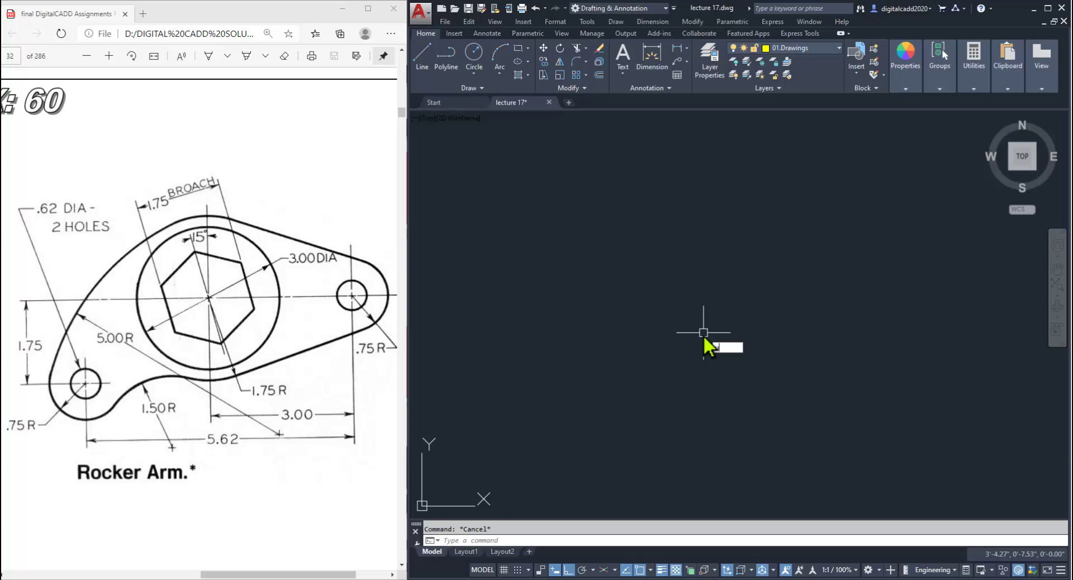
text(UN)
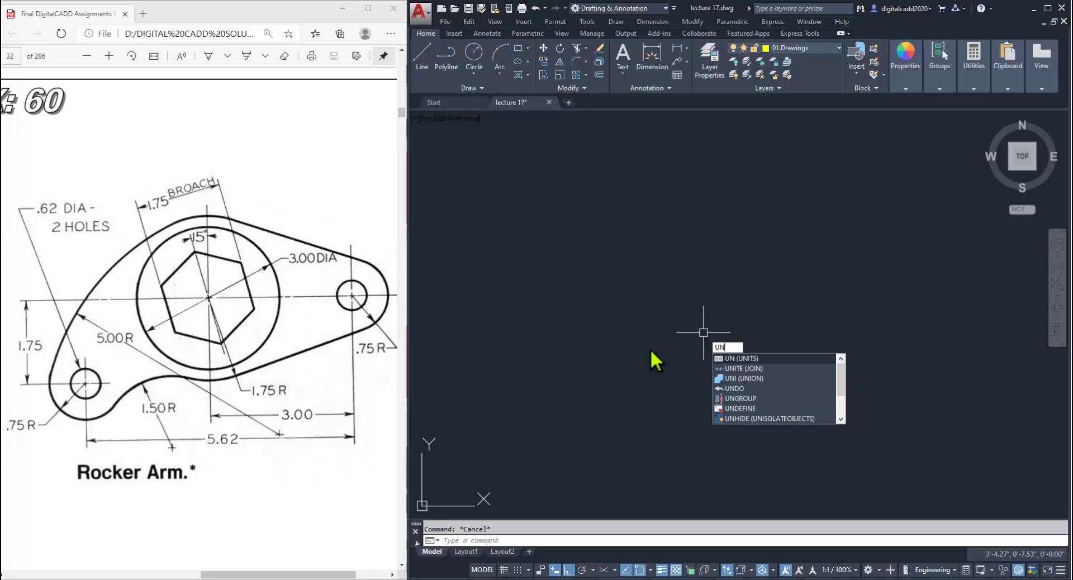
key(Return)
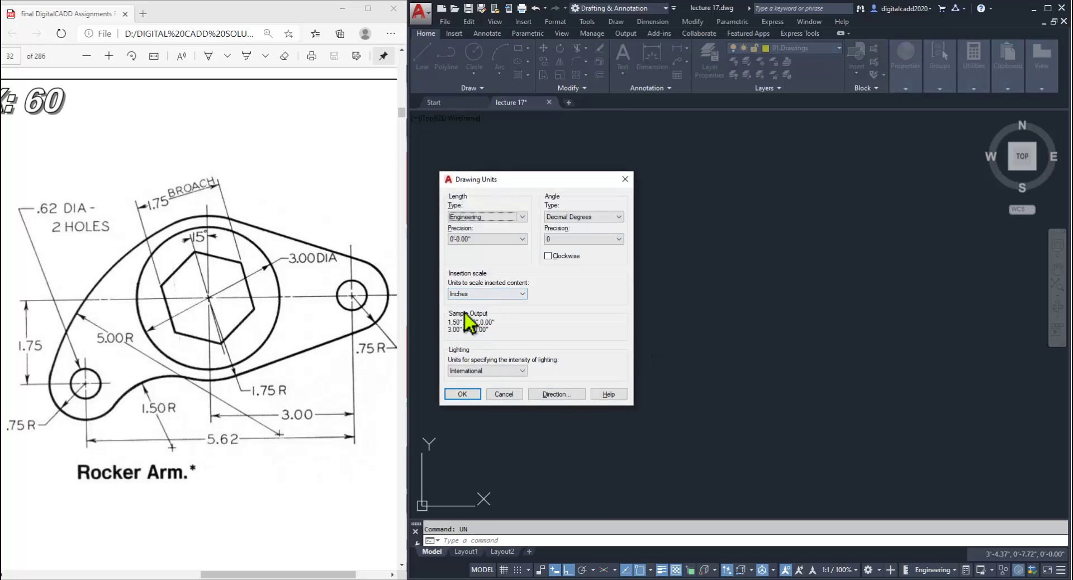
click(461, 394)
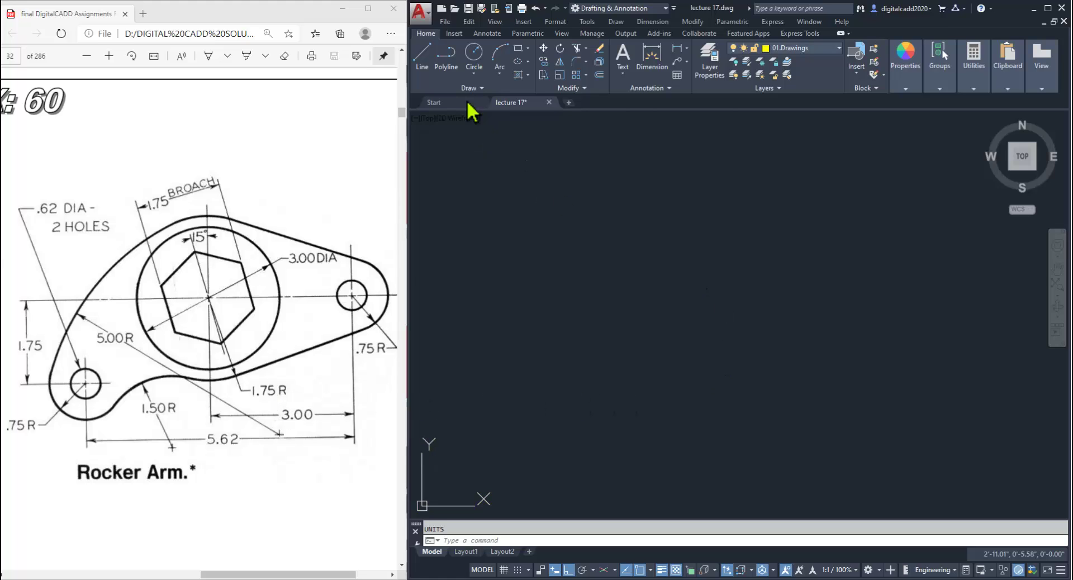
- Draw a circle of radius 1.75 in the empty drawing space for the rocker arm's central hub outline
click(474, 73)
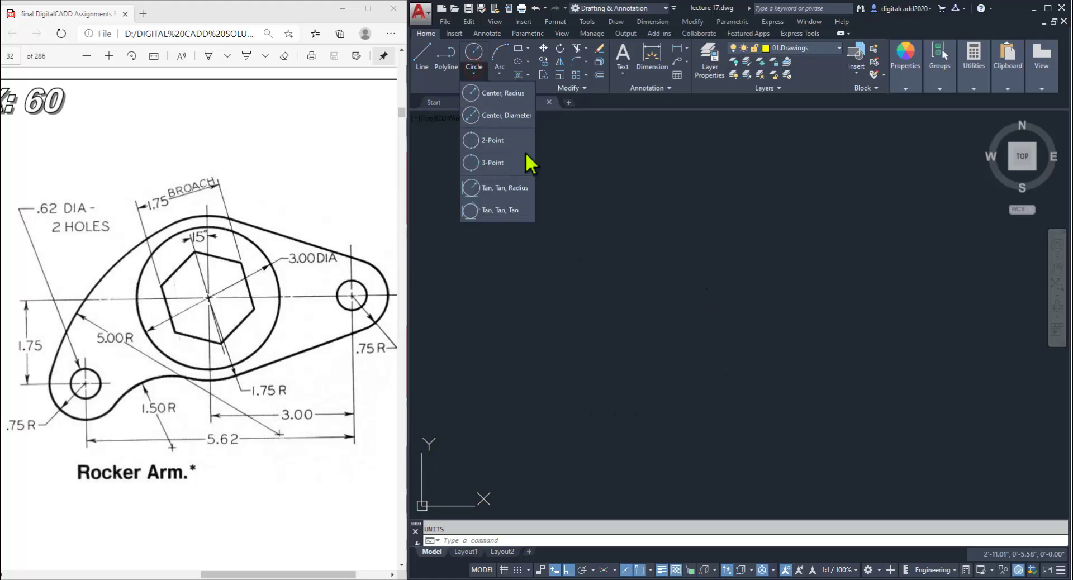
click(491, 99)
click(708, 274)
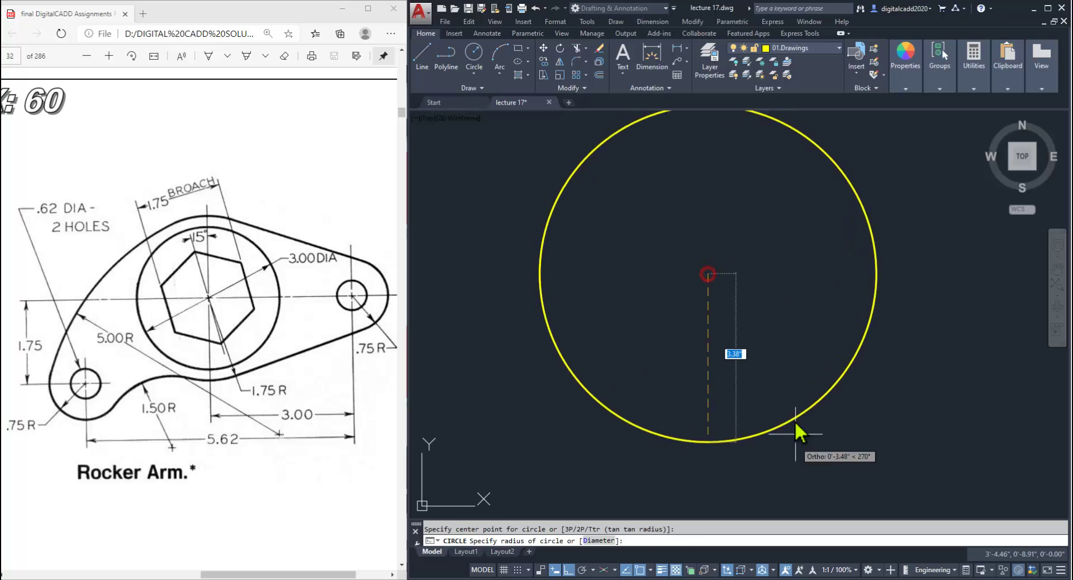
text(1.75)
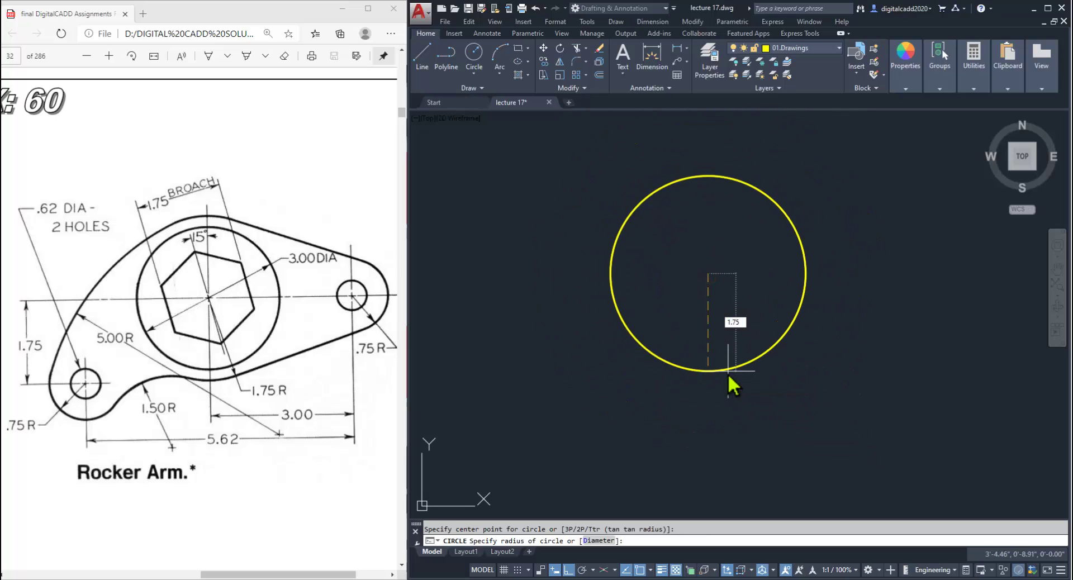
key(Return)
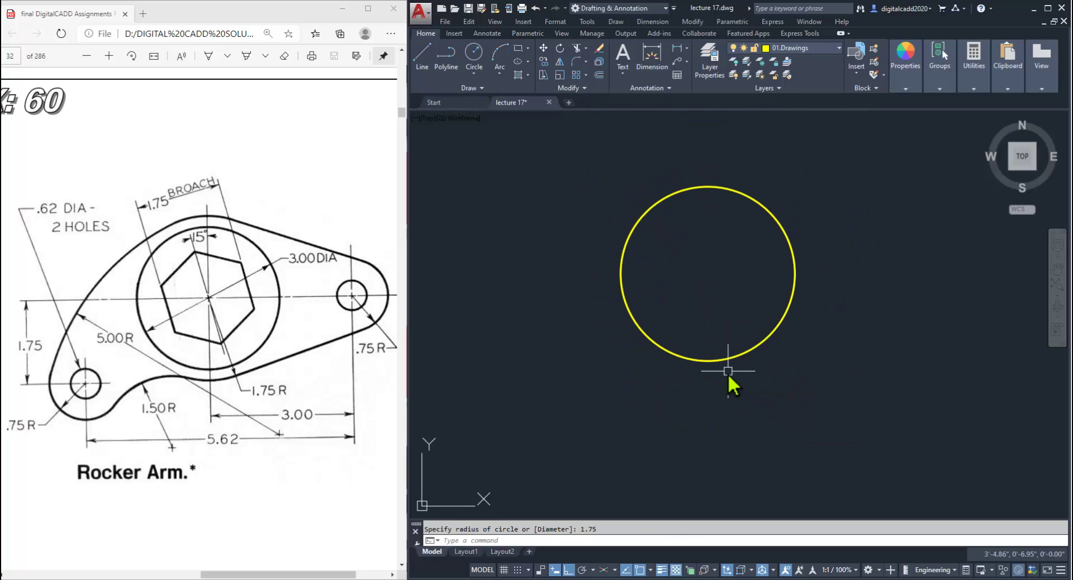
- Draw a circle of diameter 3 concentric with the hub outline circle
scroll(754, 371, down, 2)
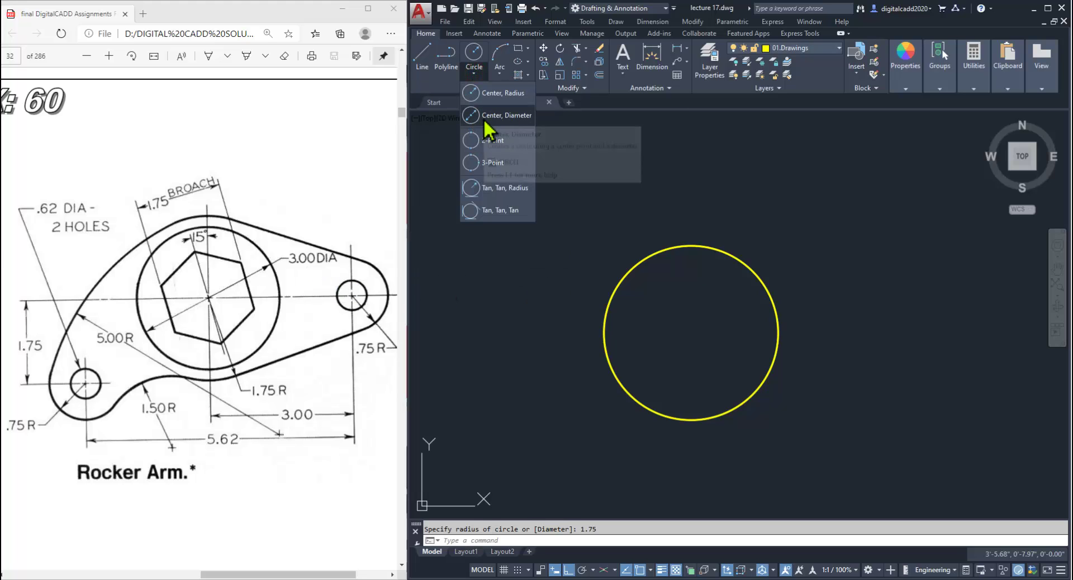
click(484, 119)
click(691, 332)
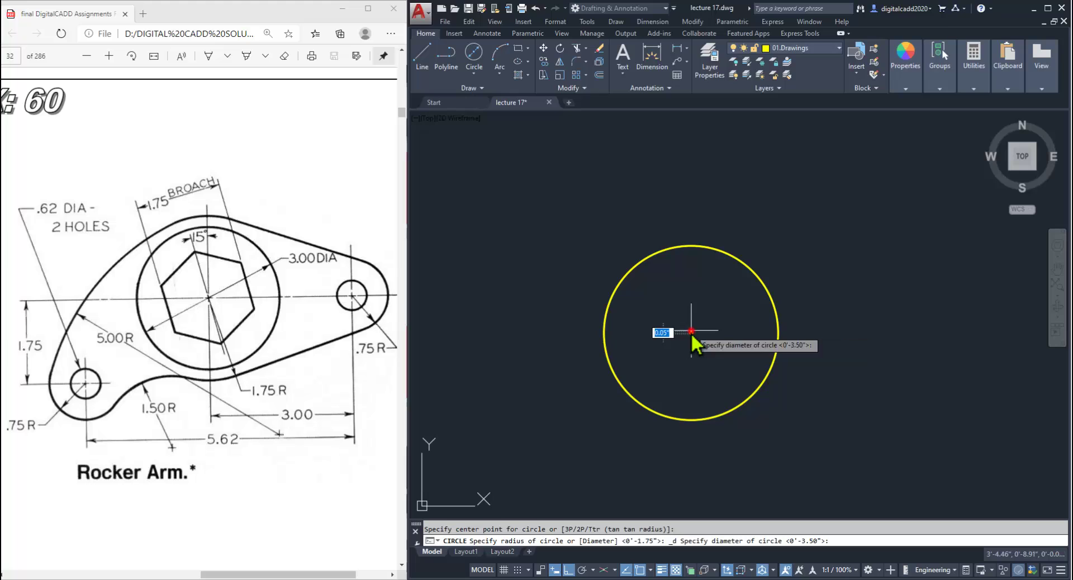
text(3)
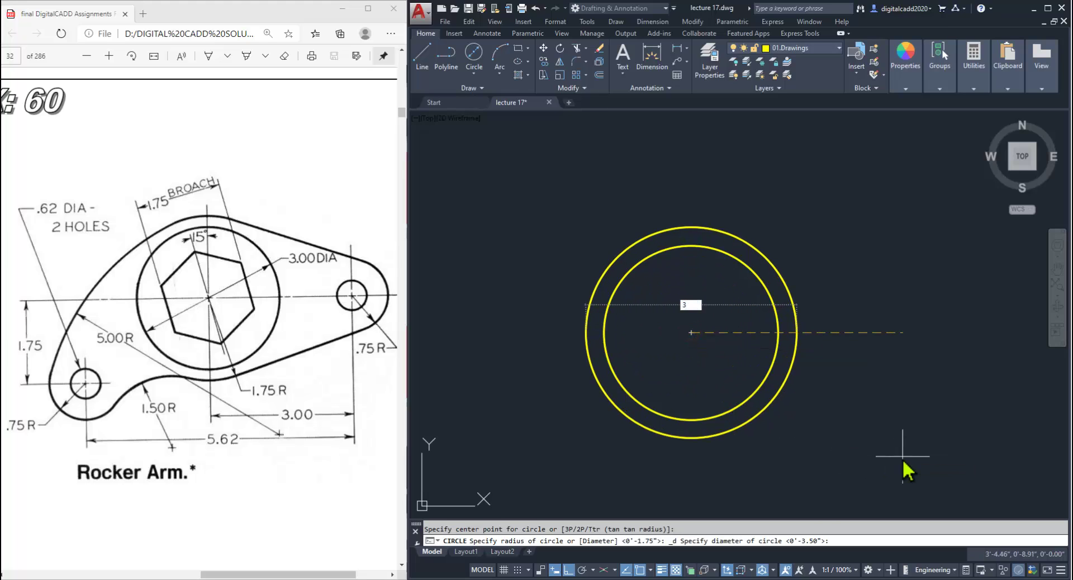
key(Return)
middle_drag(757, 455, 805, 422)
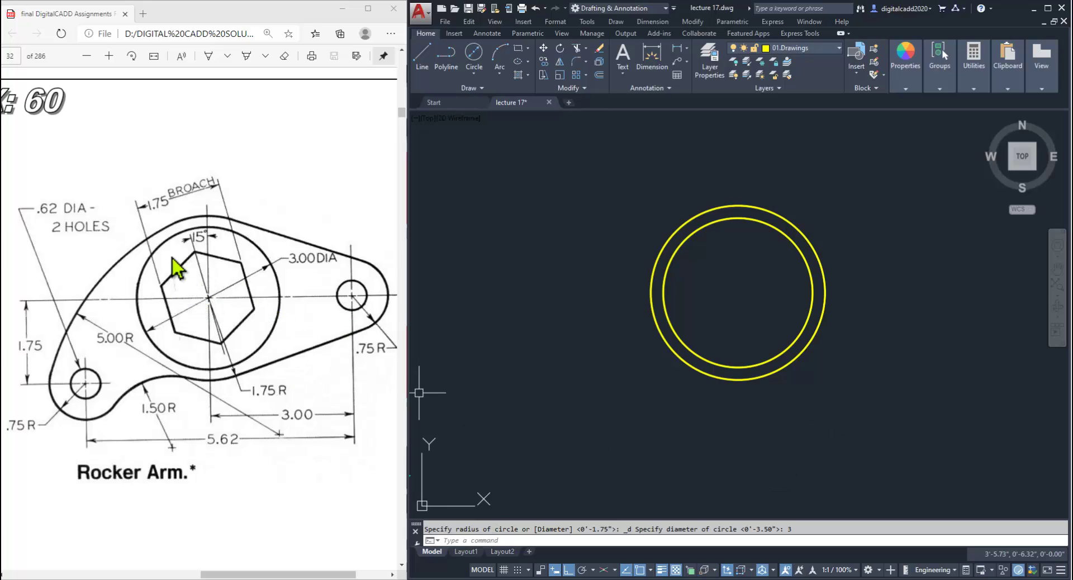
middle_drag(763, 343, 714, 366)
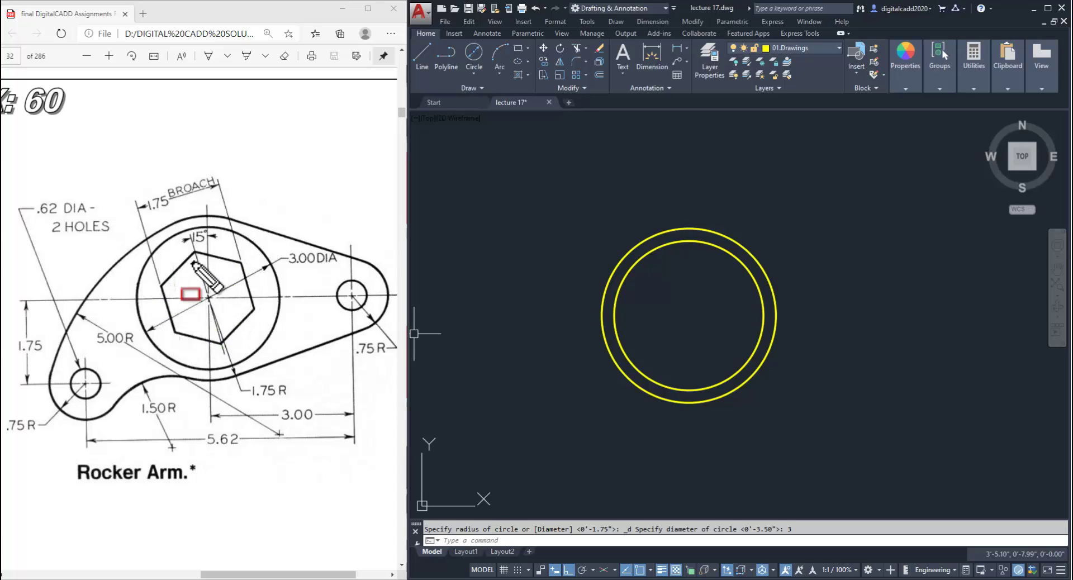
drag(134, 190, 171, 214)
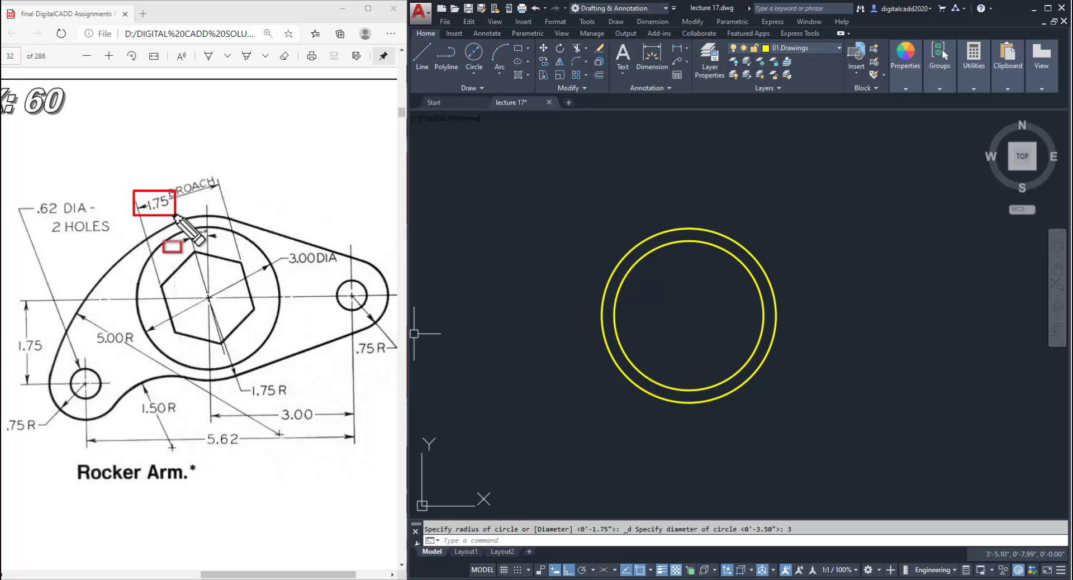
drag(132, 176, 133, 190)
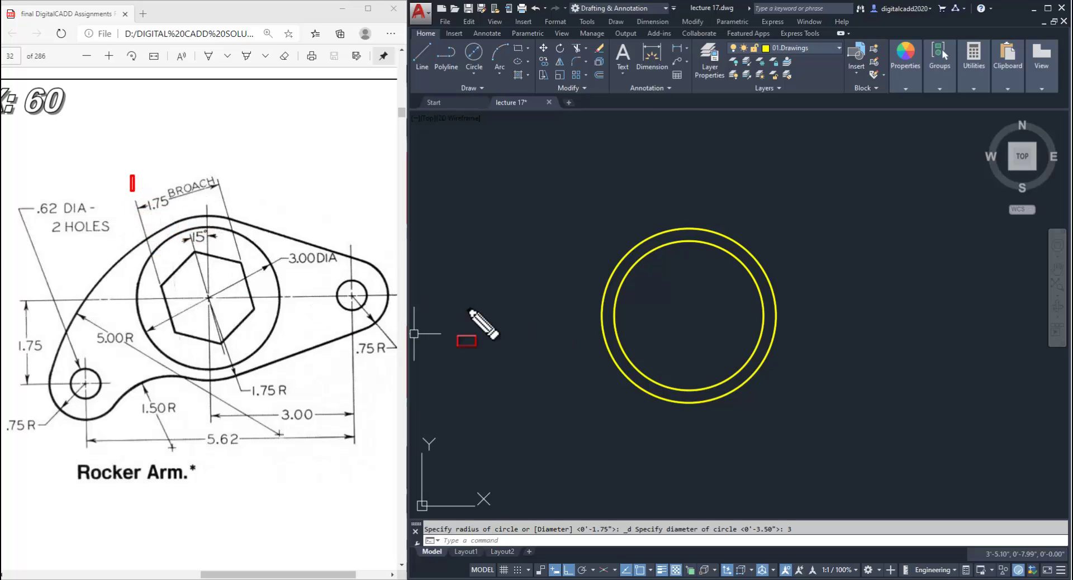
key(Escape)
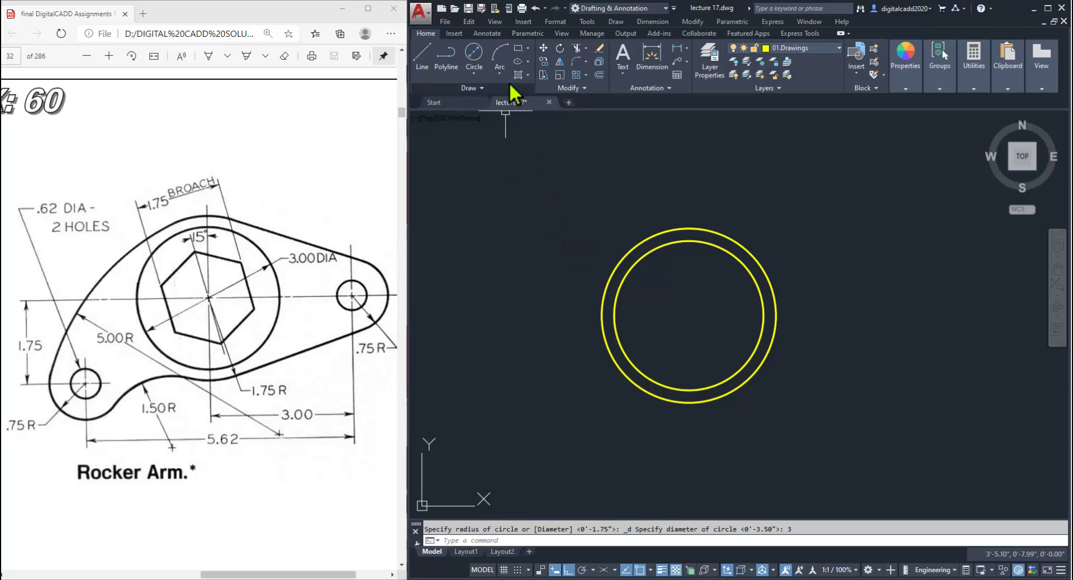
click(528, 50)
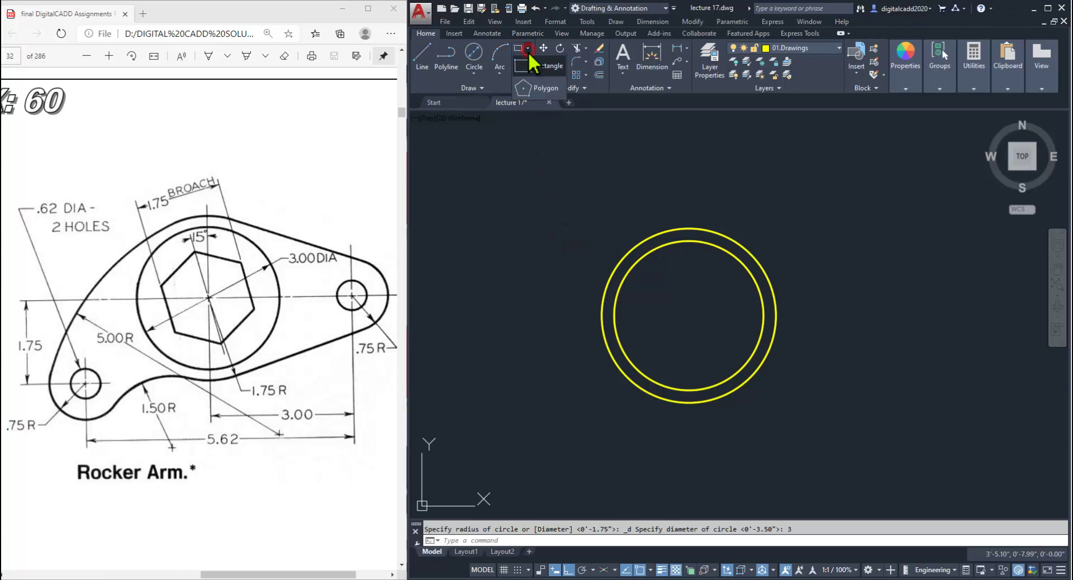
click(523, 89)
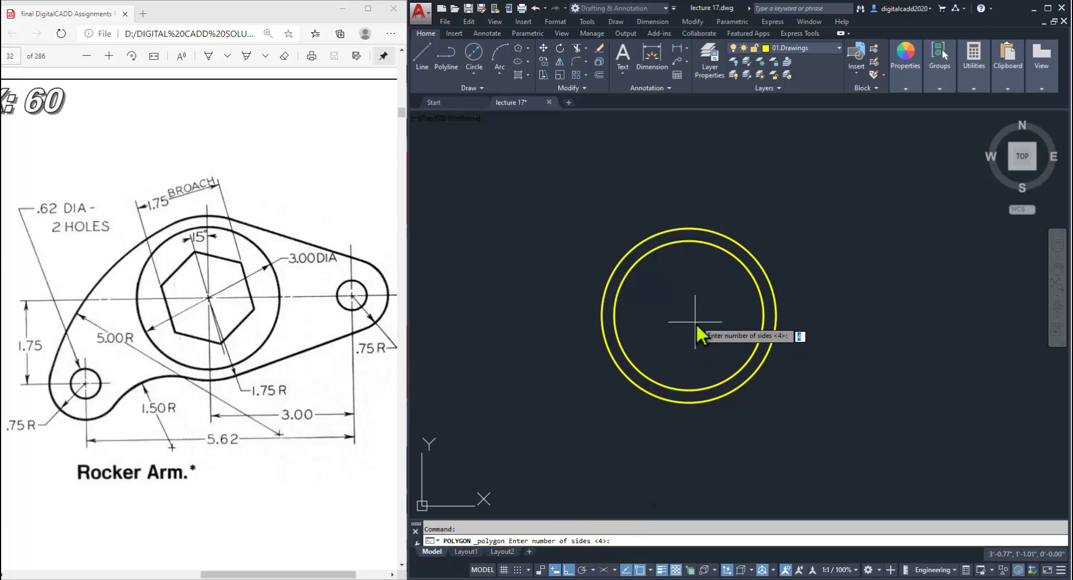
text(6)
key(Return)
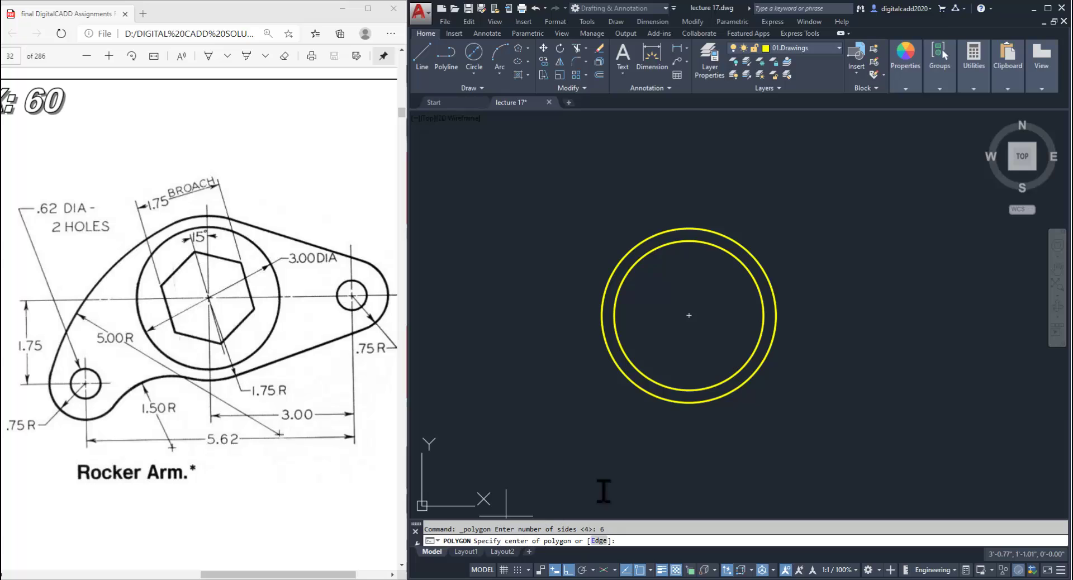
click(689, 317)
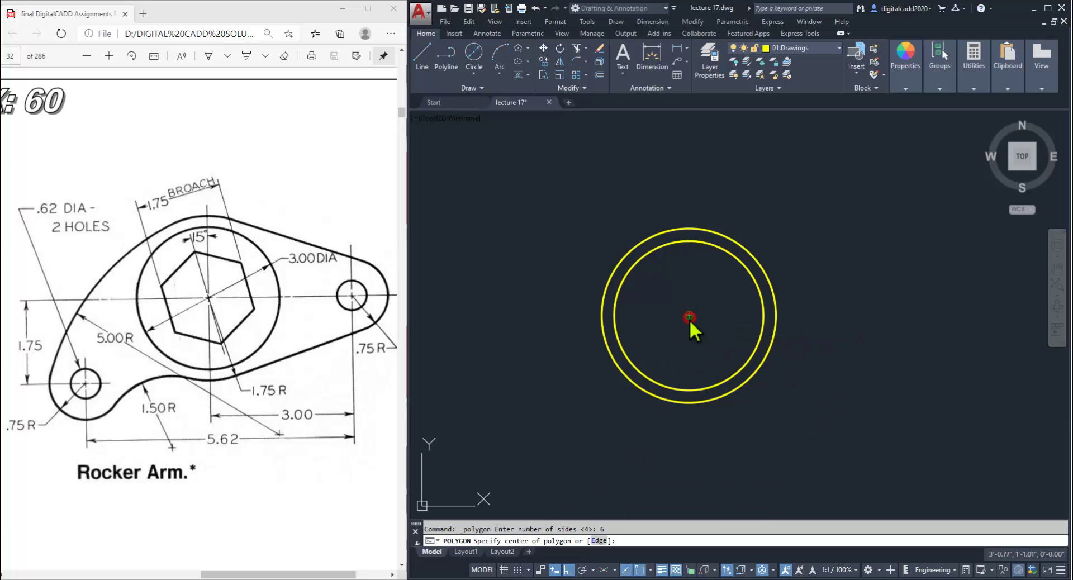
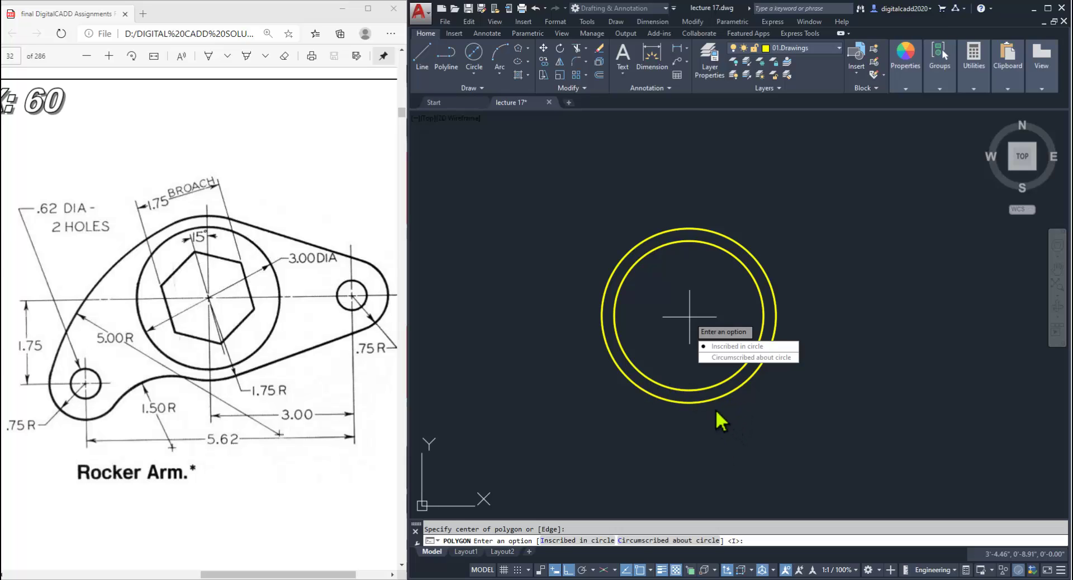
click(737, 347)
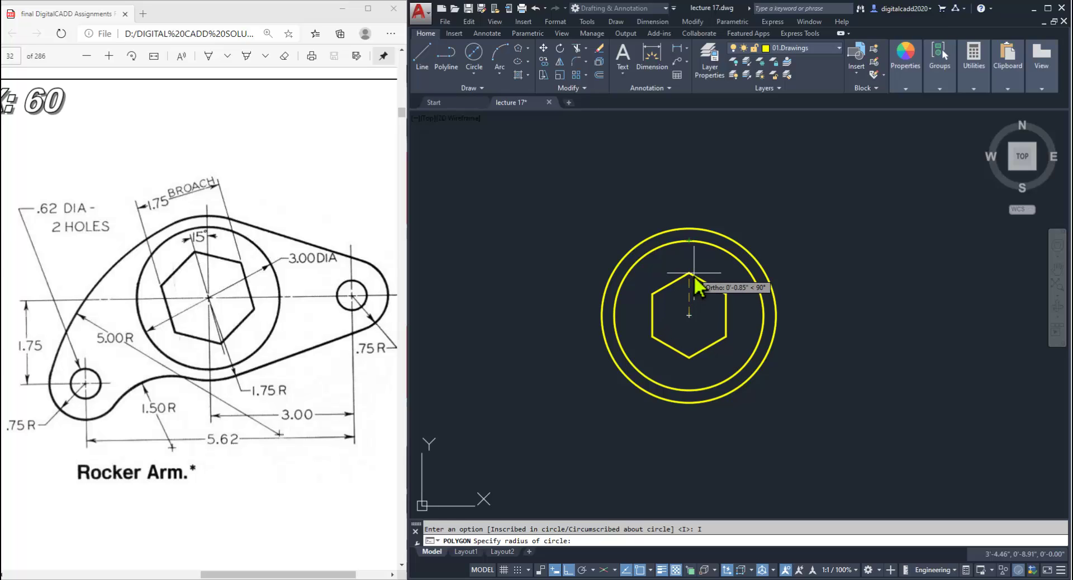
key(Escape)
middle_drag(729, 320, 695, 324)
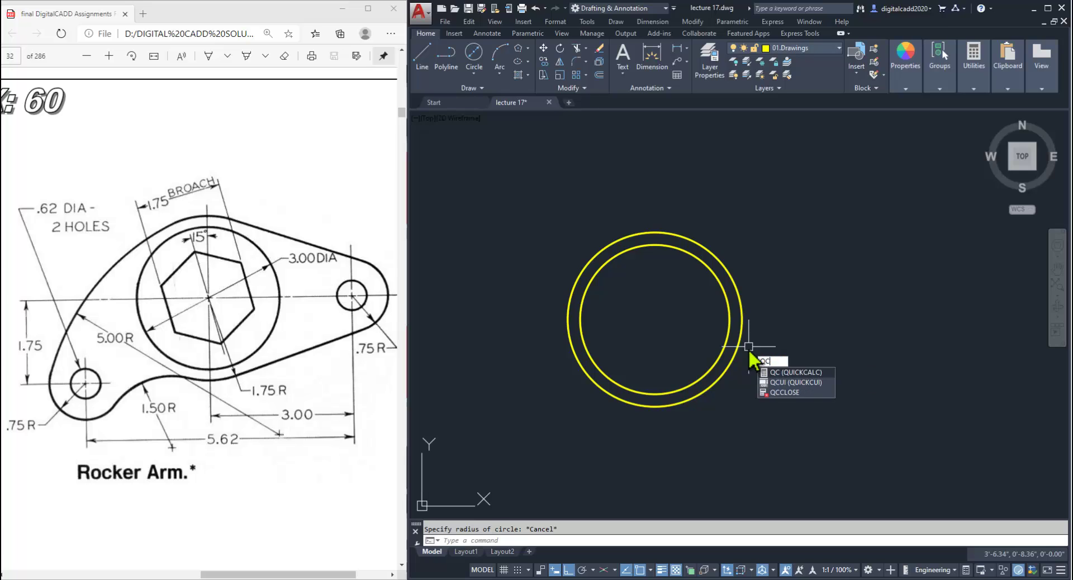
- Calculate 1.75/2 with QuickCalc to get the hexagon's radius, and close the calculator
key(Escape)
key(ctrl+8)
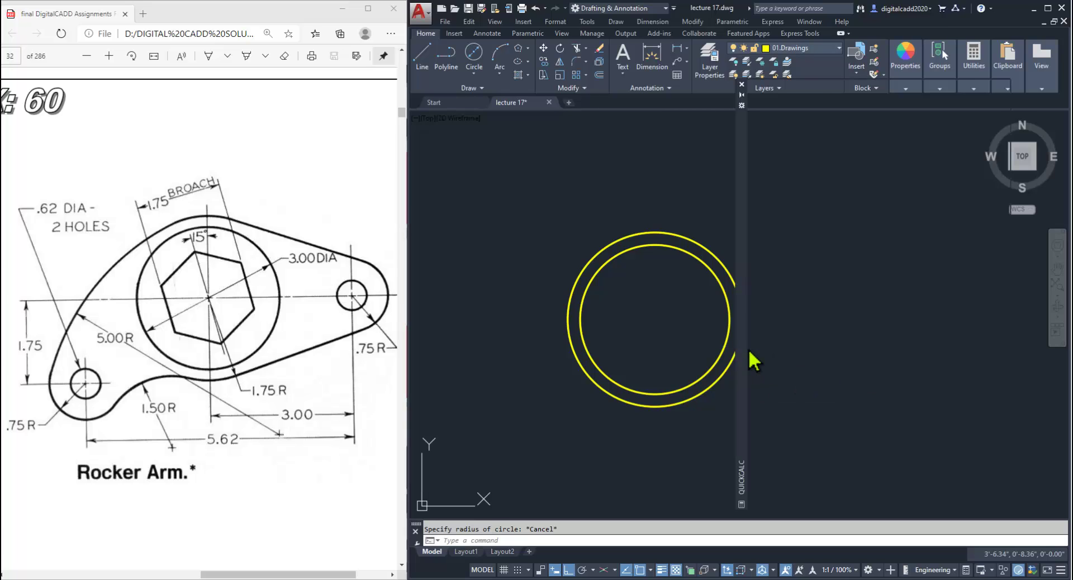
click(794, 237)
click(820, 254)
click(781, 209)
click(827, 224)
click(923, 196)
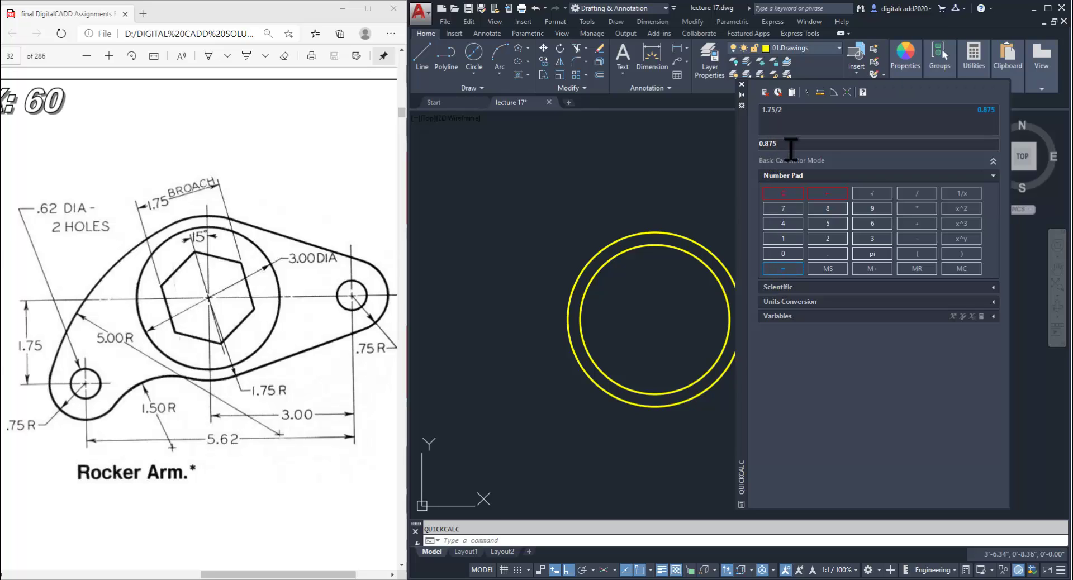
click(741, 84)
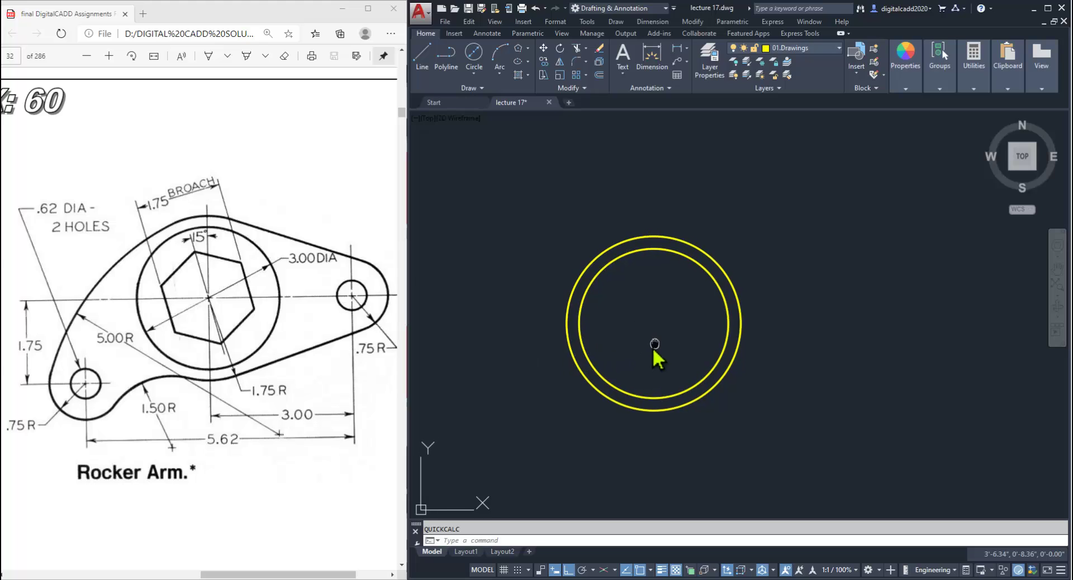
- Draw a six-sided polygon centred on the hub circles, inscribed in a circle of radius 0.875
middle_drag(652, 347, 645, 355)
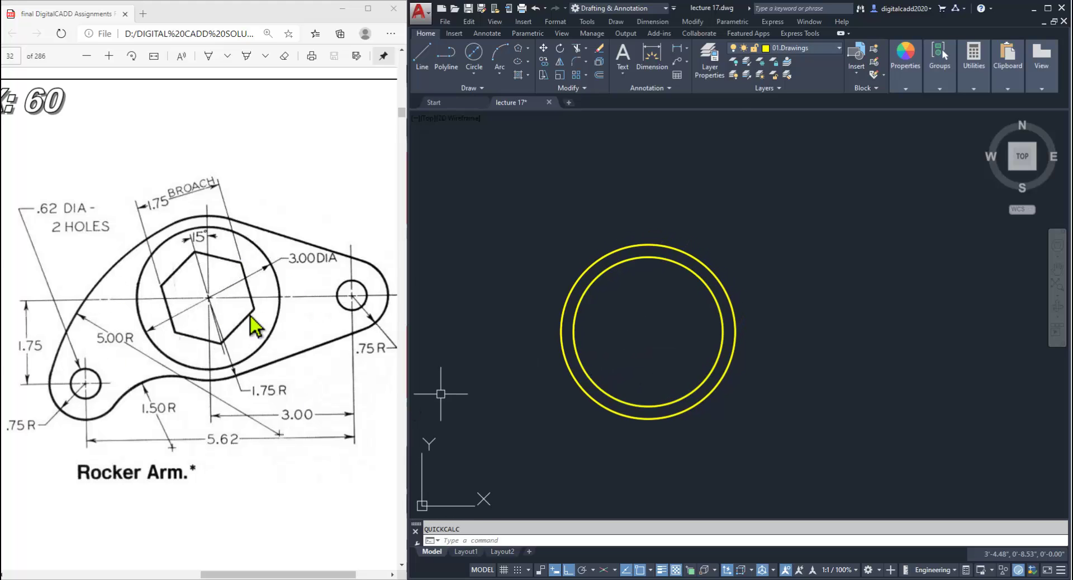
click(534, 87)
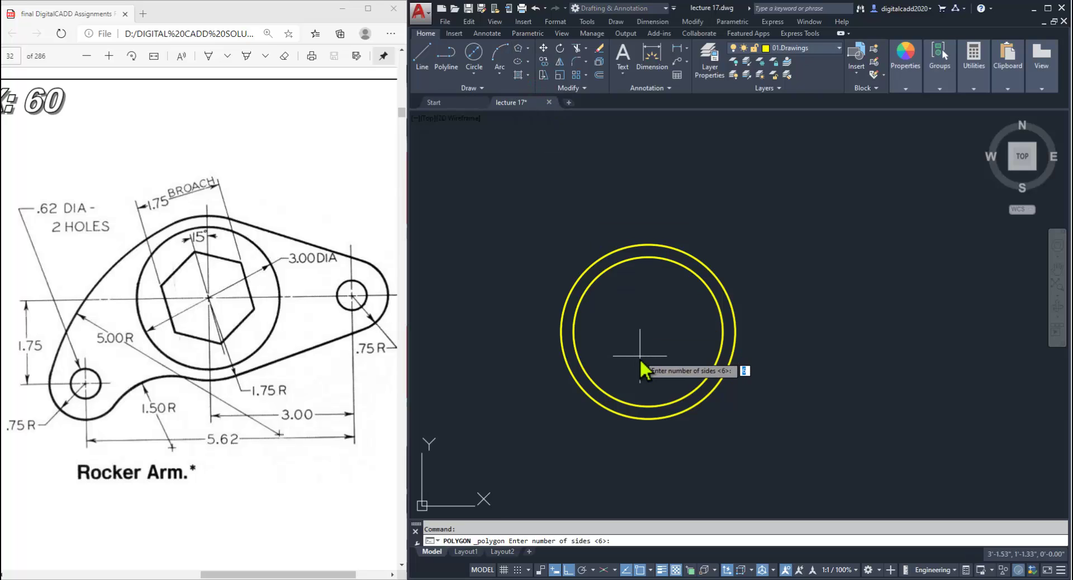
key(Return)
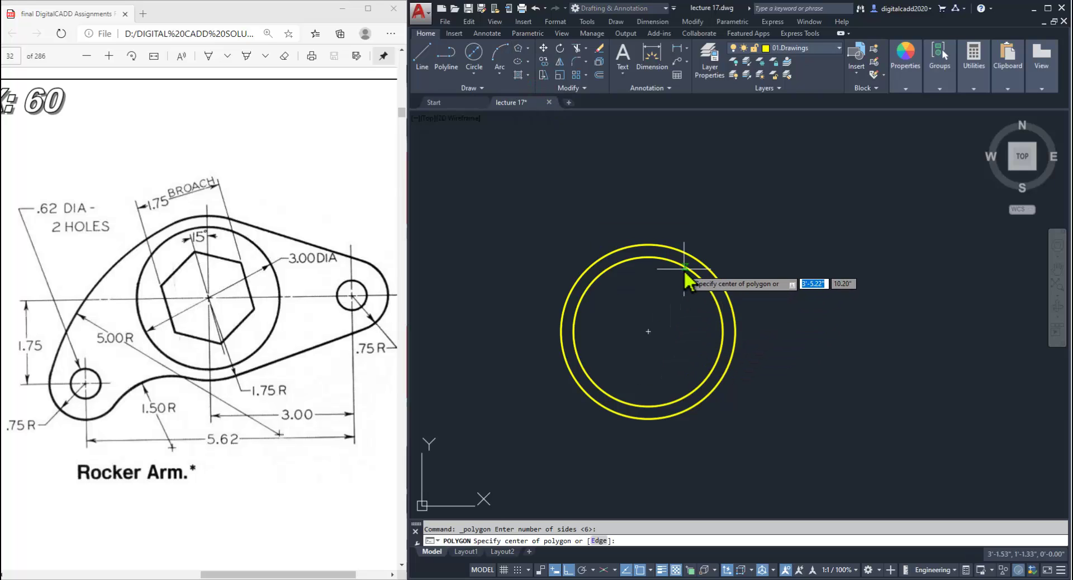
click(648, 333)
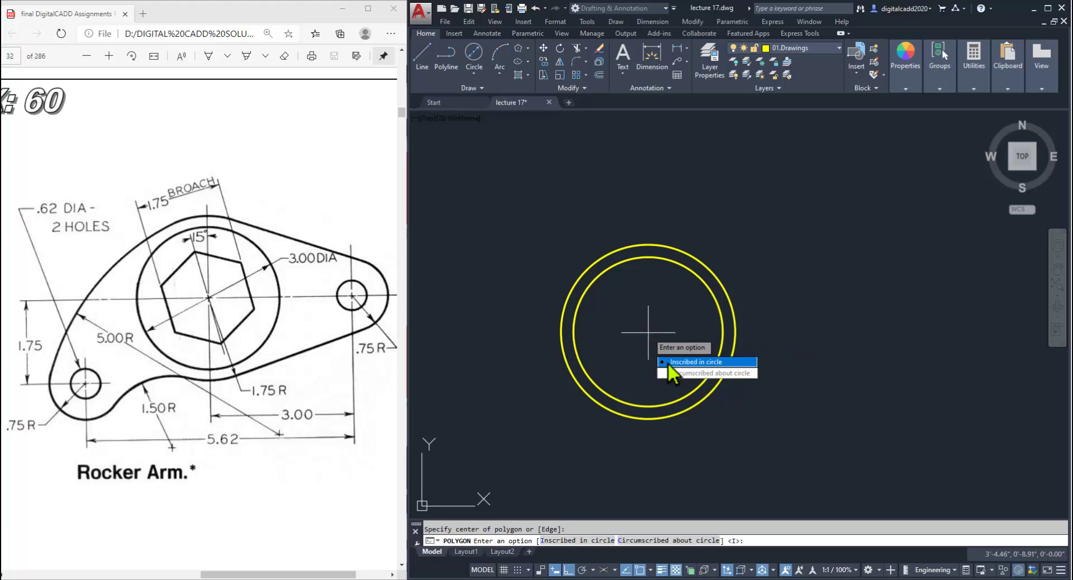
click(669, 362)
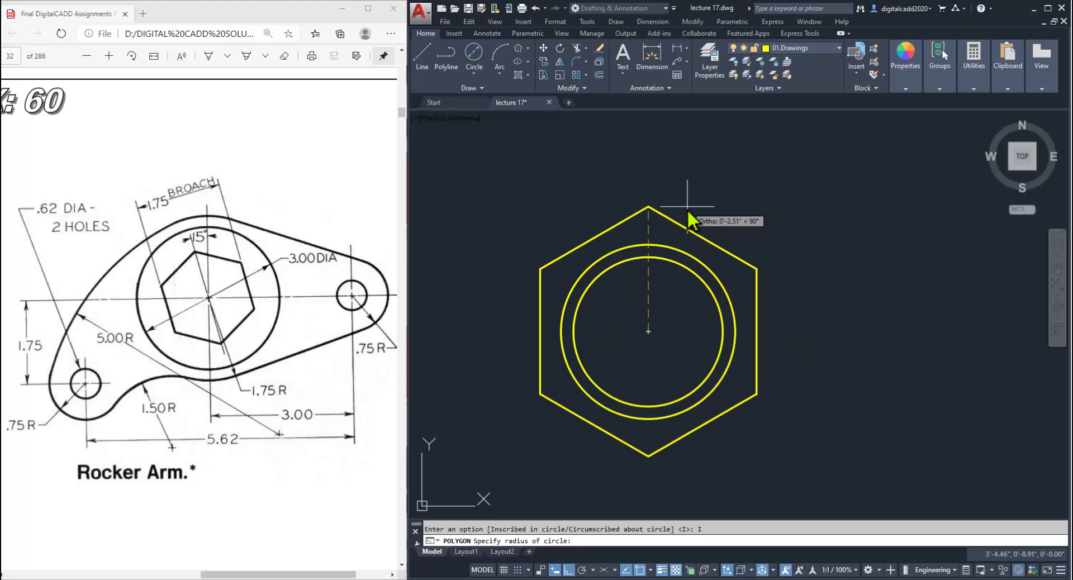
text(0.875)
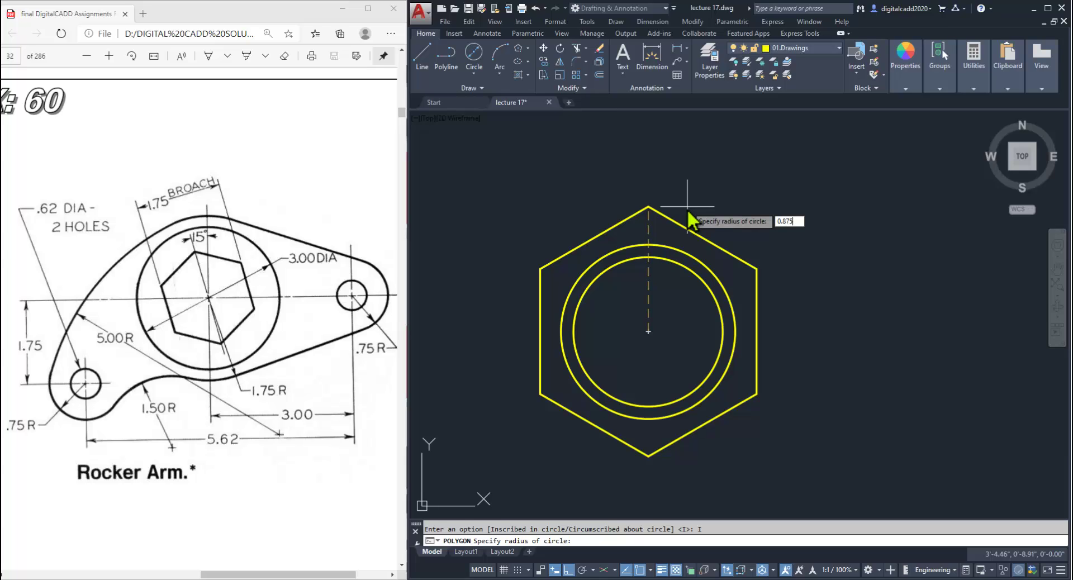
key(Return)
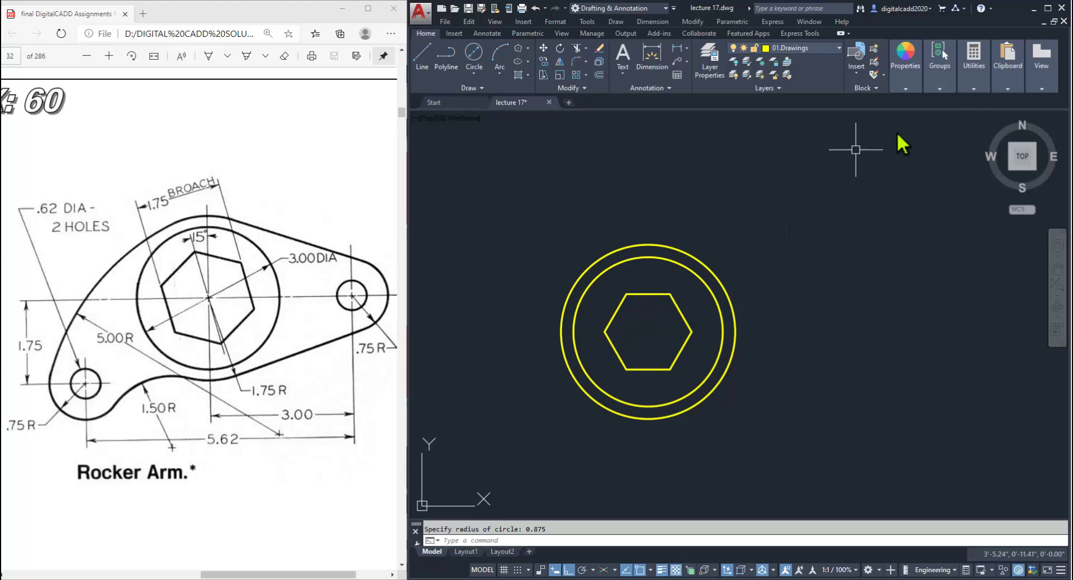
- Measure the distance between the inscribed hexagon's horizontal flats and delete that hexagon
click(974, 87)
click(977, 132)
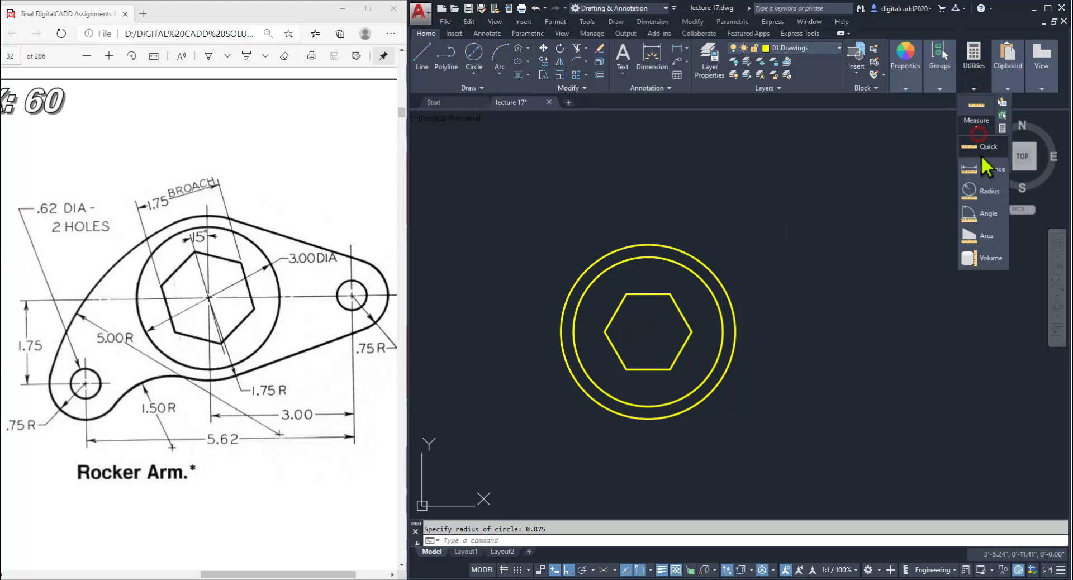
click(984, 172)
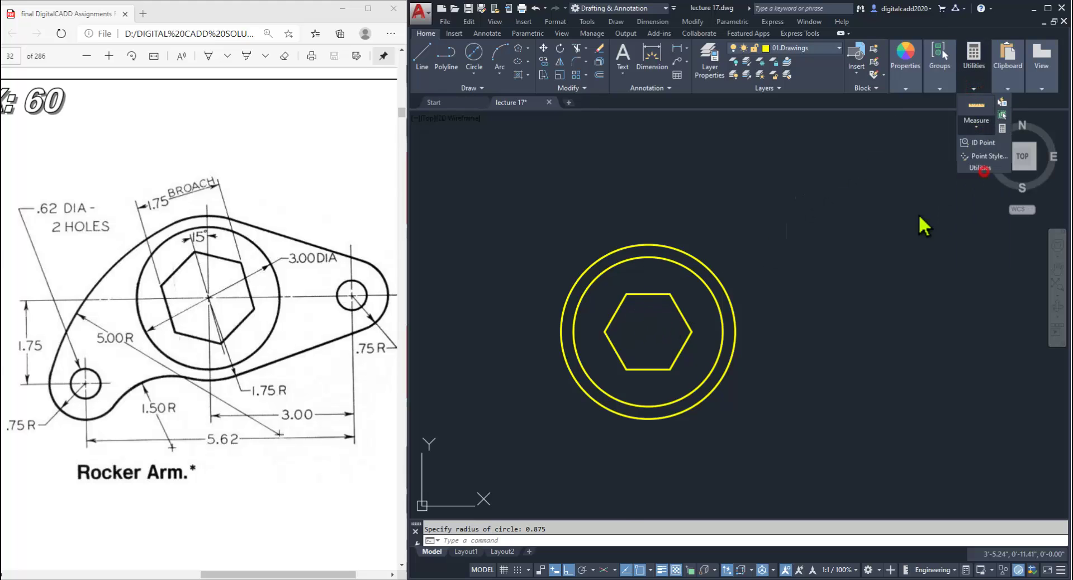
click(668, 293)
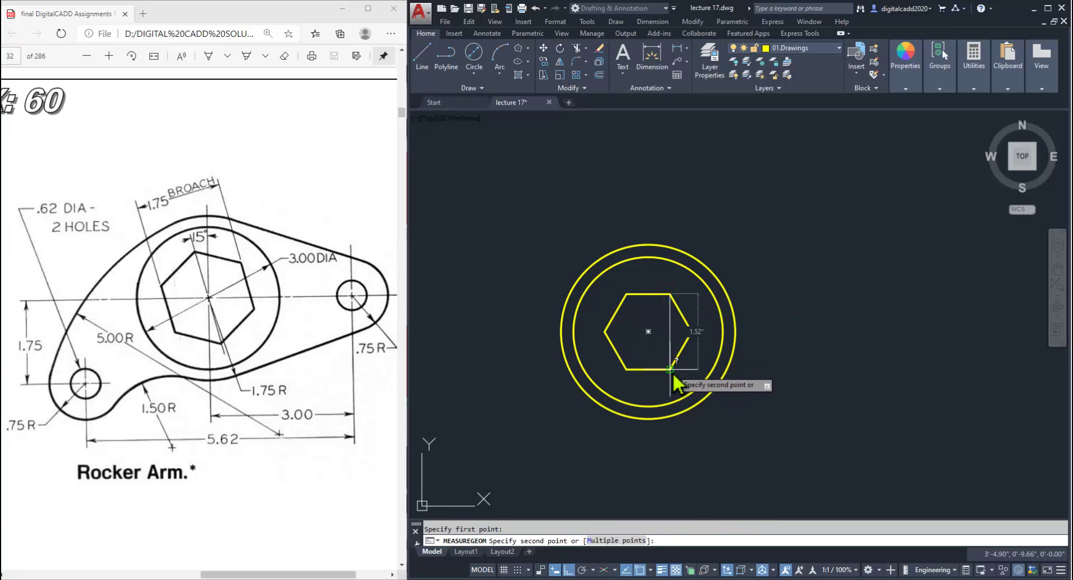
key(Escape)
click(674, 357)
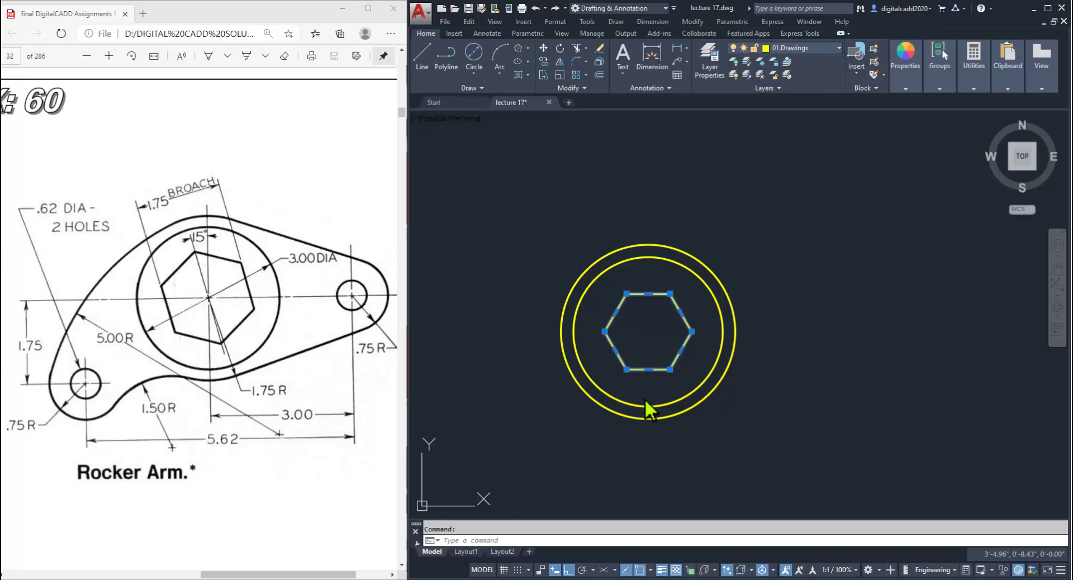
key(Delete)
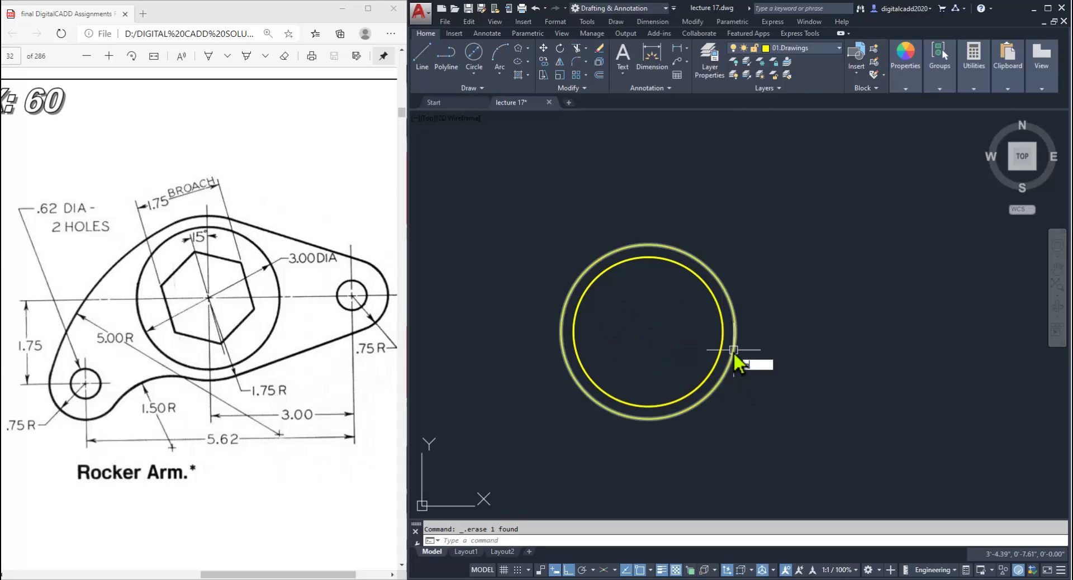
- Draw a six-sided polygon centred on the hub circles, circumscribed about a circle of radius 0.875
right_click(733, 351)
click(763, 370)
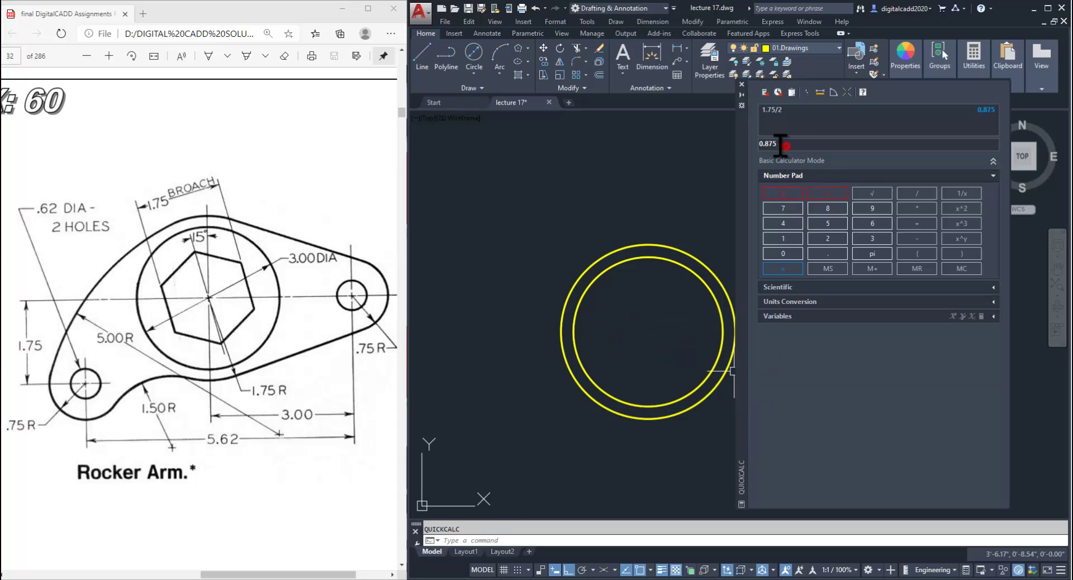
click(742, 84)
click(519, 49)
key(Return)
click(648, 332)
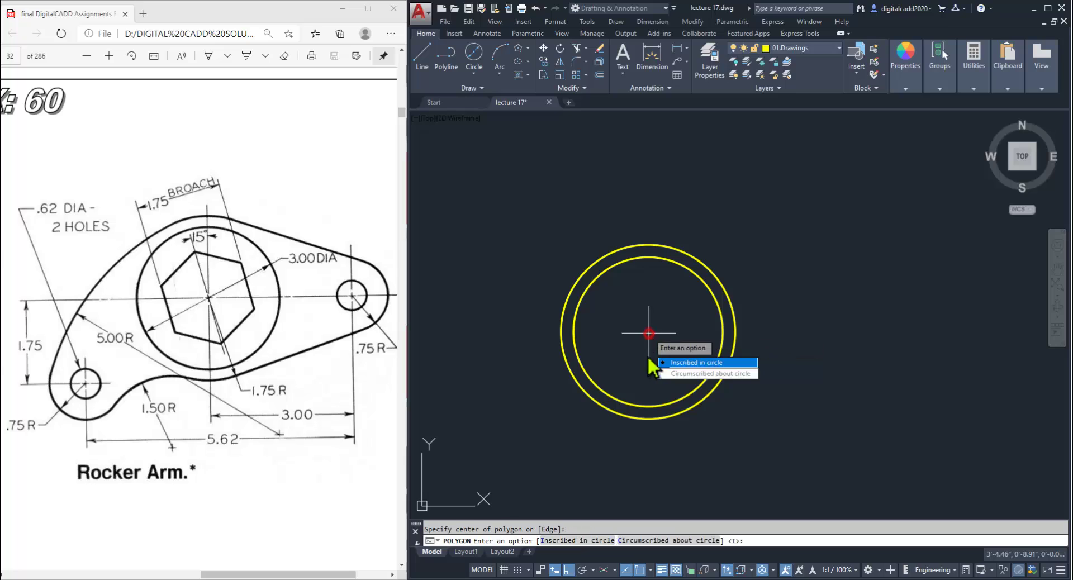
click(682, 374)
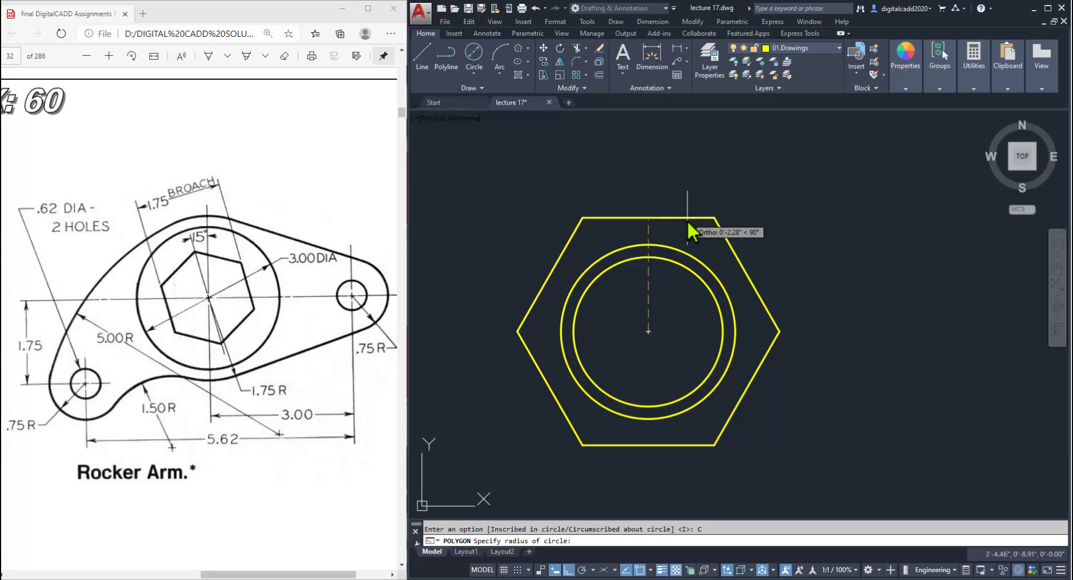
text(0.875)
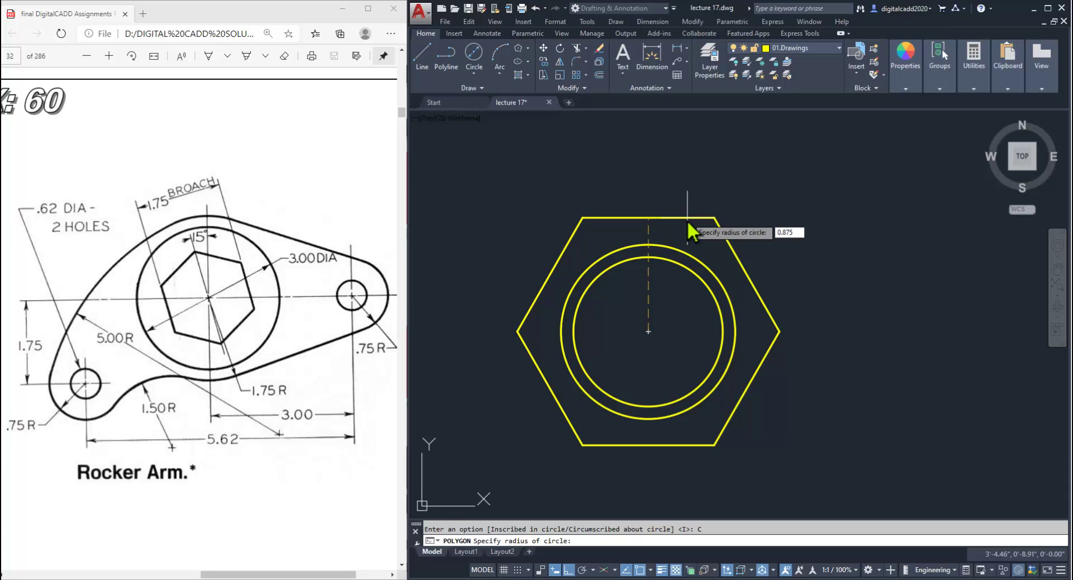
key(Return)
- Measure the distance between the circumscribed hexagon's horizontal flats
click(973, 90)
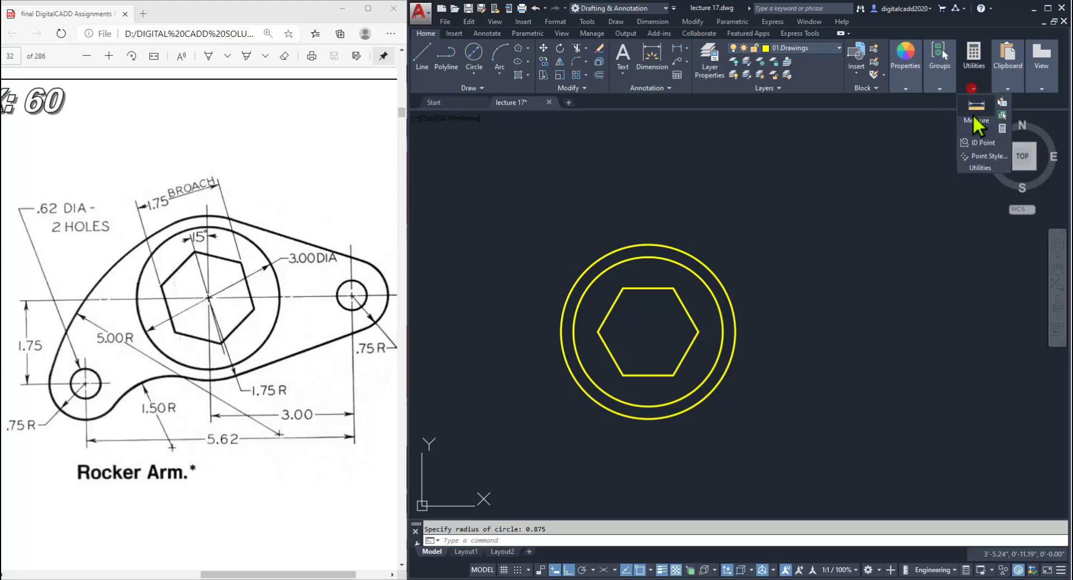
click(977, 124)
click(988, 170)
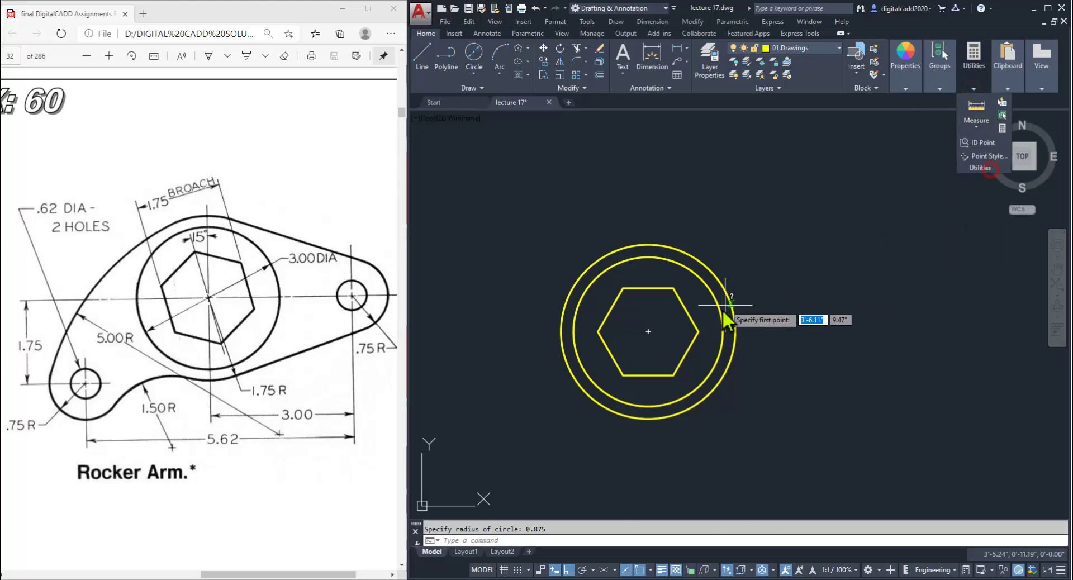
click(674, 289)
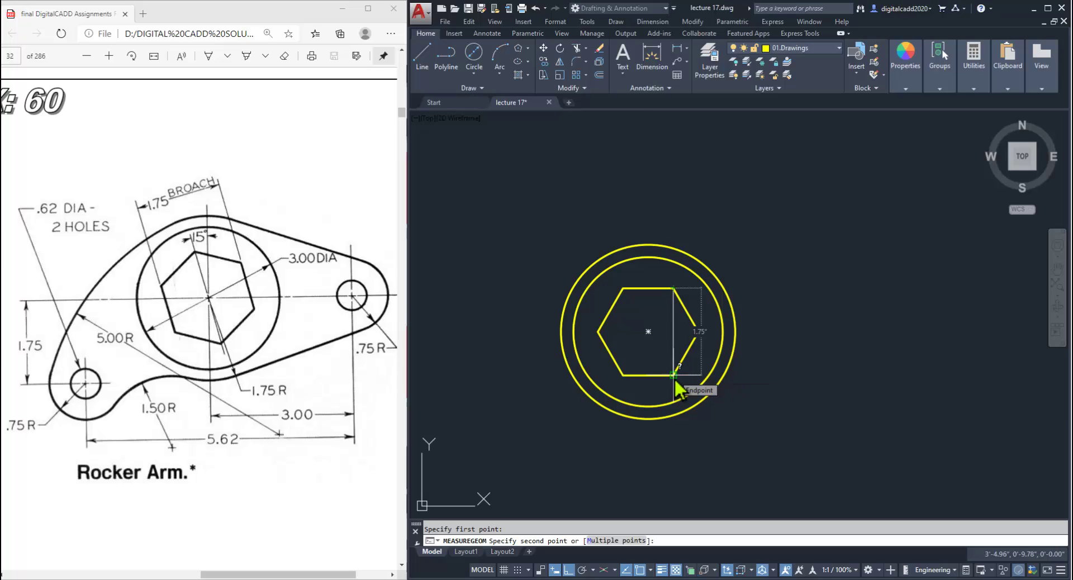
click(674, 375)
key(Escape)
- Rotate the hexagon by 105 degrees about the centre of the hub circles
click(692, 320)
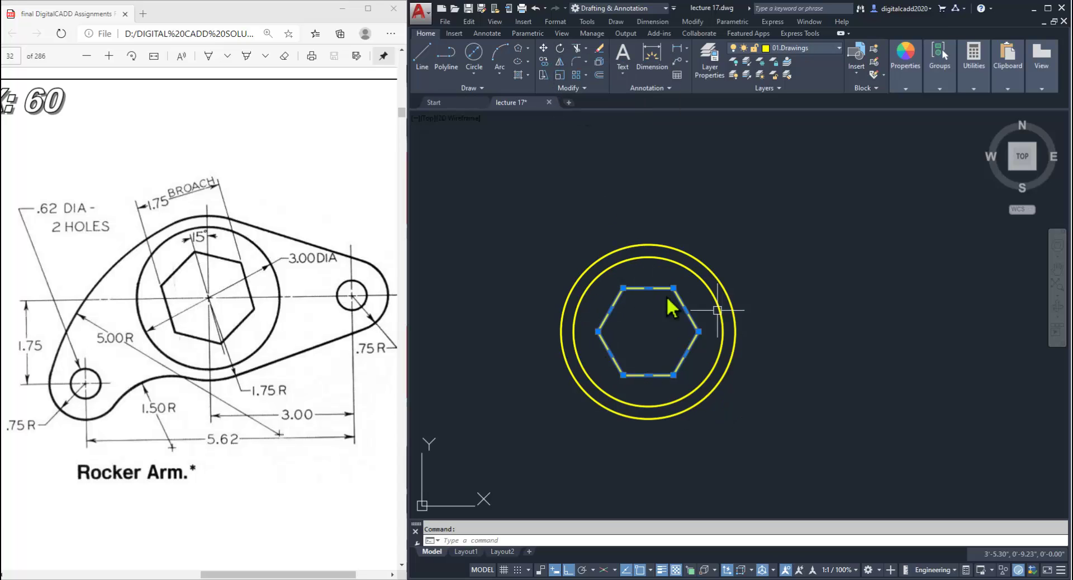
click(561, 48)
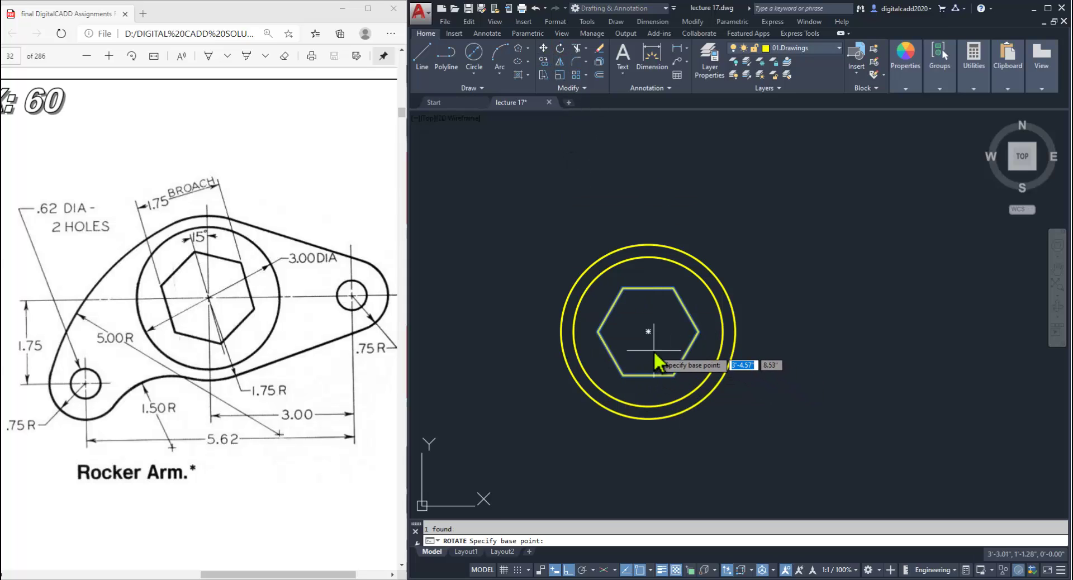
click(648, 332)
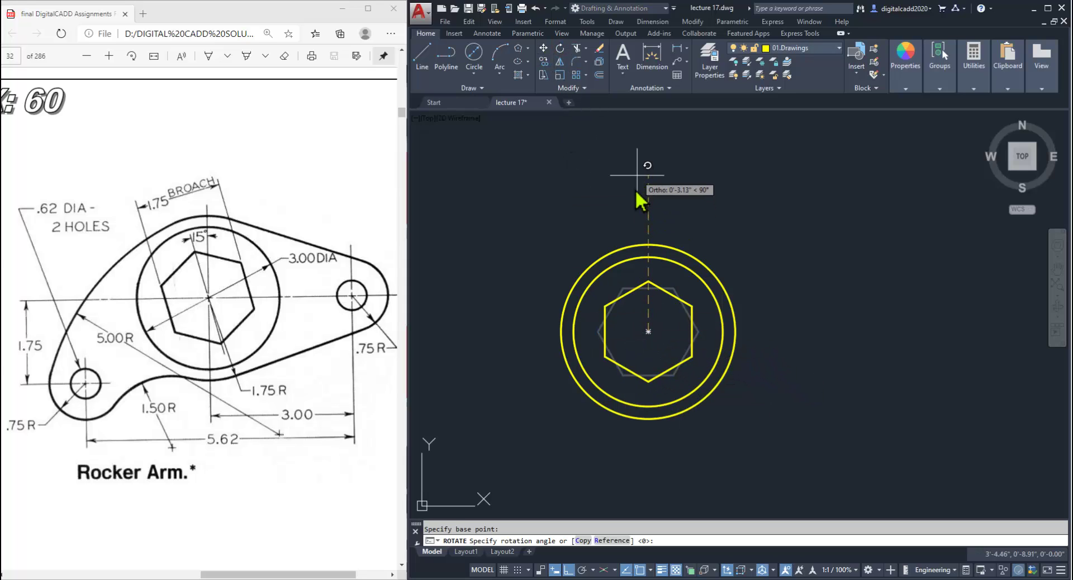
text(105)
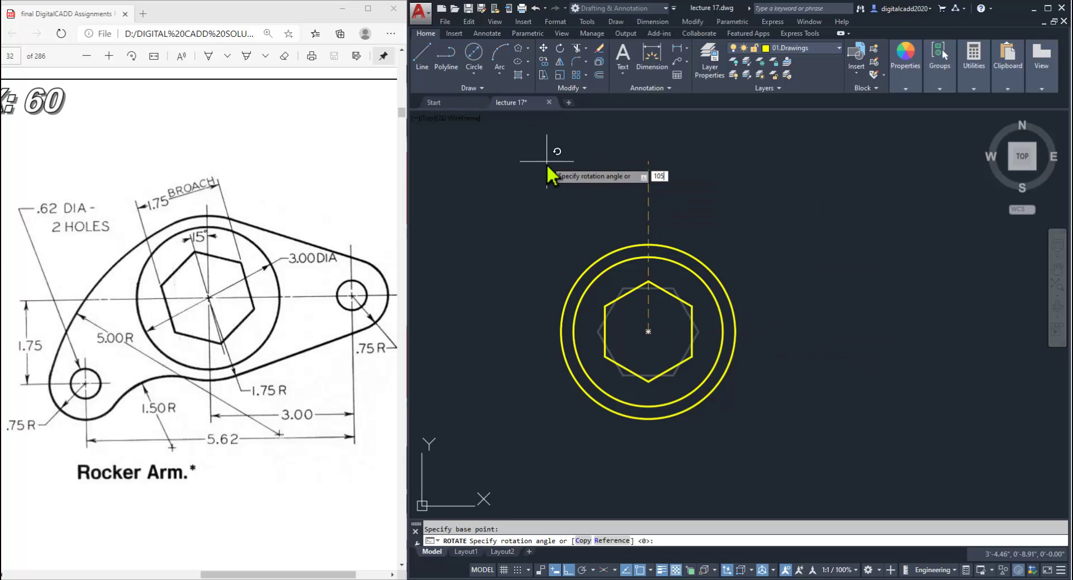
key(Return)
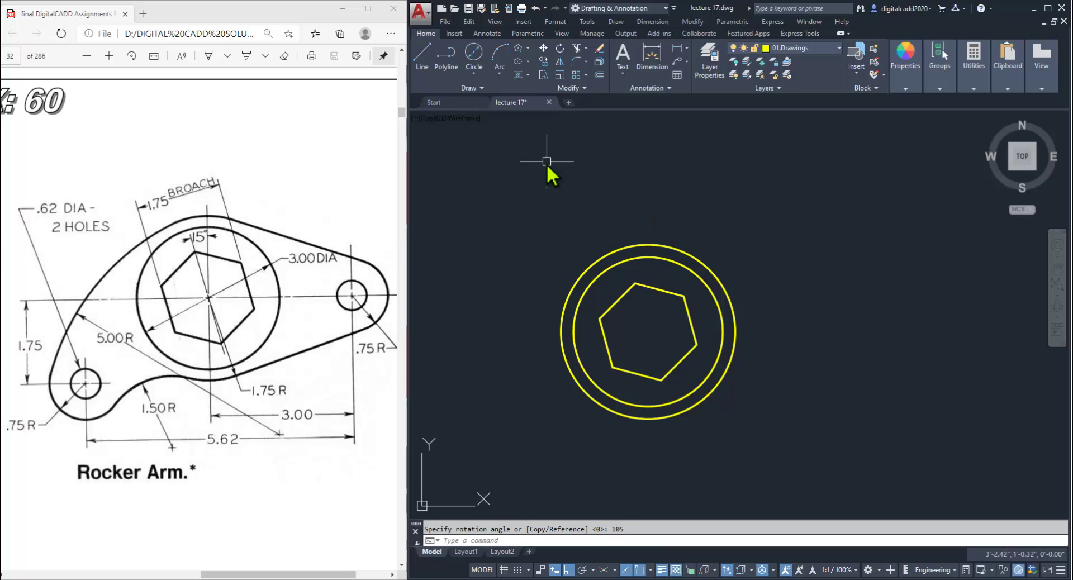
- Draw a horizontal line through the hub centre, extending well beyond both sides of the circles
middle_drag(670, 325, 703, 313)
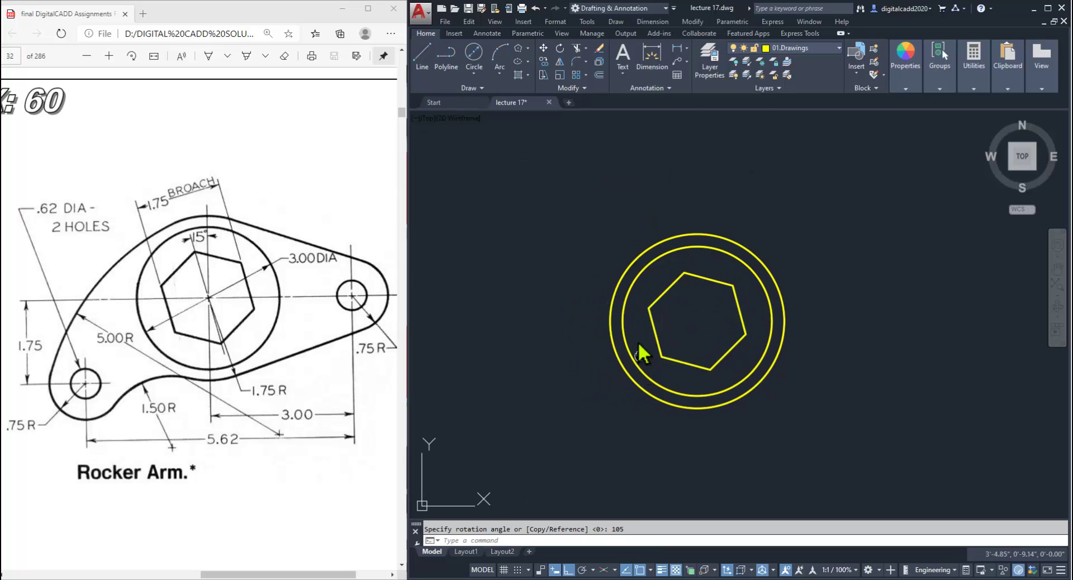
middle_drag(638, 341, 661, 324)
click(420, 54)
mouse_move(635, 304)
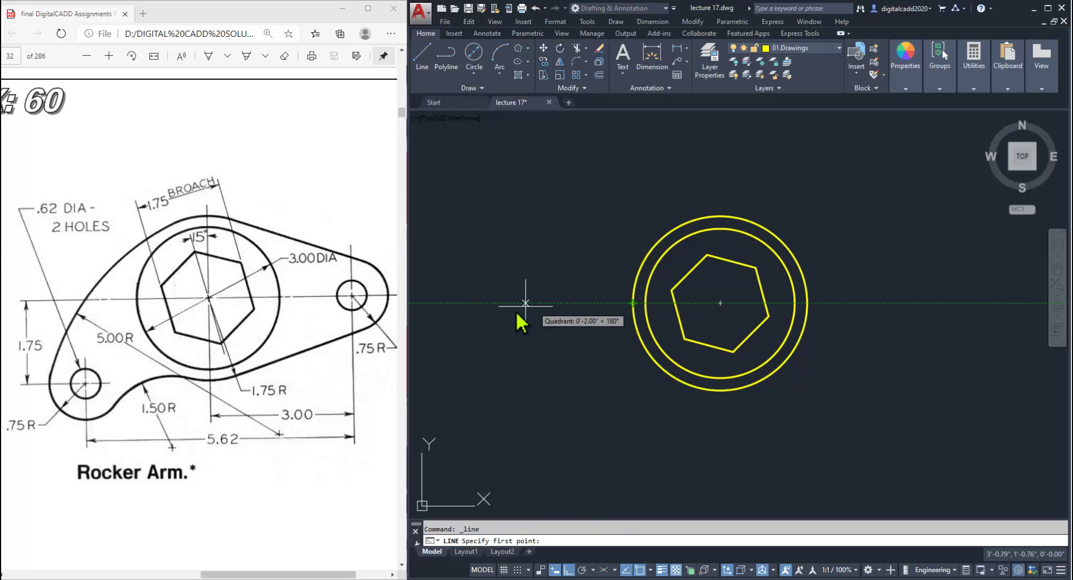
click(466, 304)
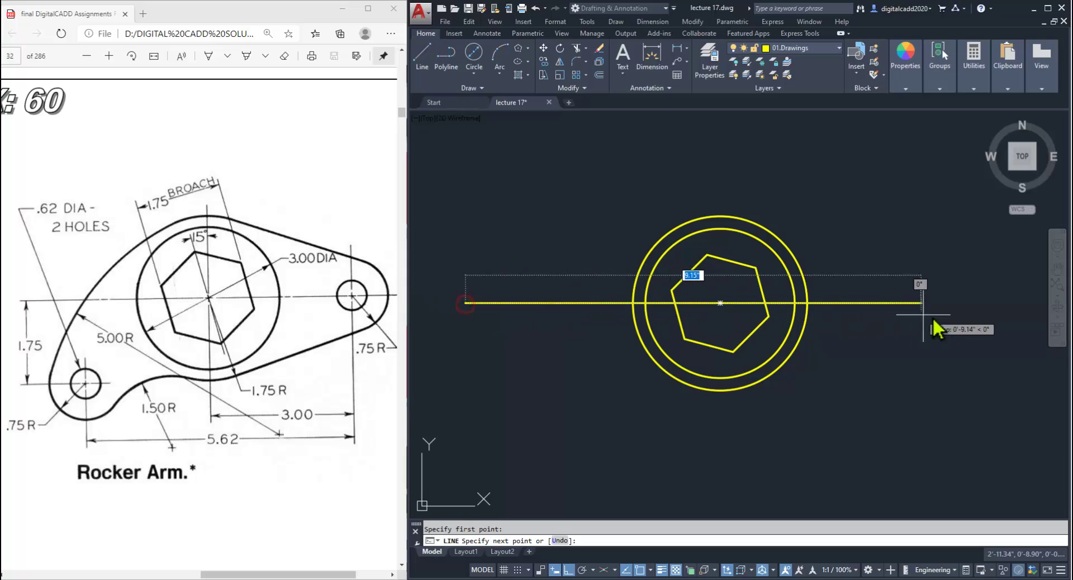
click(996, 301)
key(Return)
- Draw a vertical line through the hub centre, extending beyond the circles above and below
key(Return)
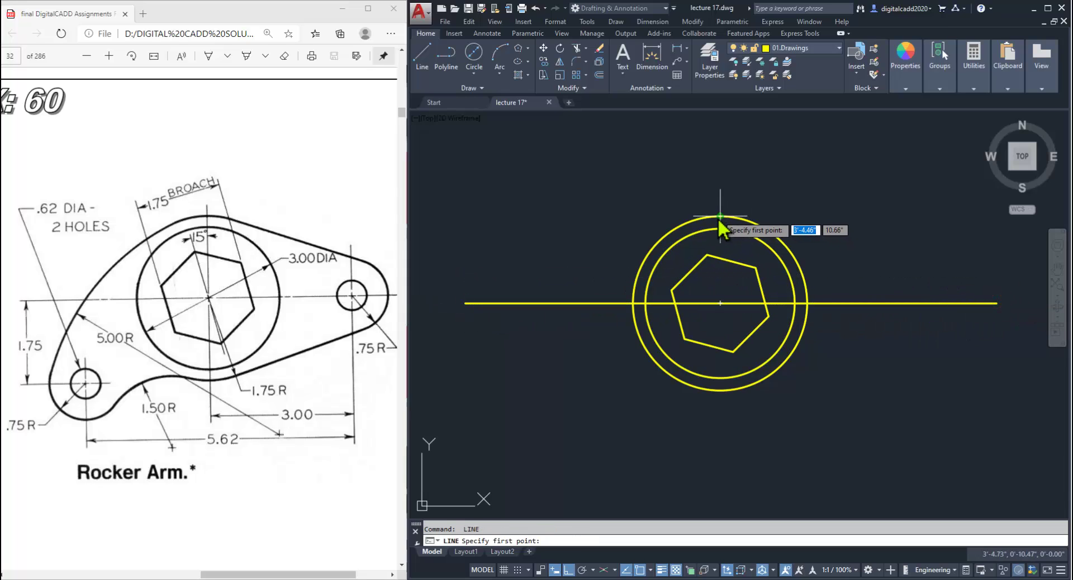
click(719, 158)
middle_drag(701, 455, 752, 374)
click(777, 441)
key(Return)
- Offset the vertical centreline 3 inches to the right of the hub
mouse_move(834, 412)
middle_down()
mouse_move(750, 399)
mouse_move(690, 434)
mouse_move(735, 390)
mouse_move(727, 404)
middle_up()
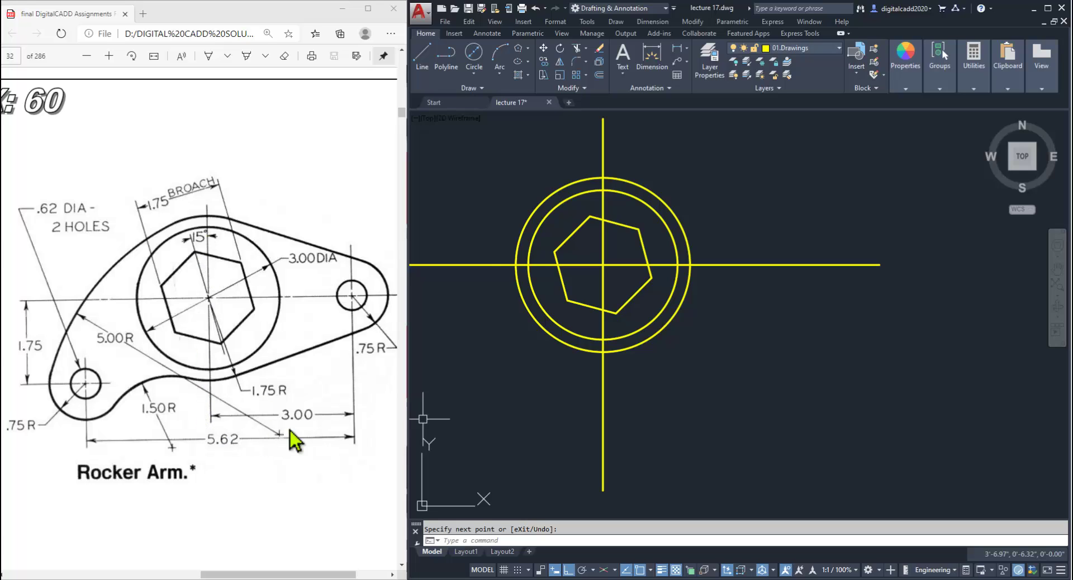
click(599, 76)
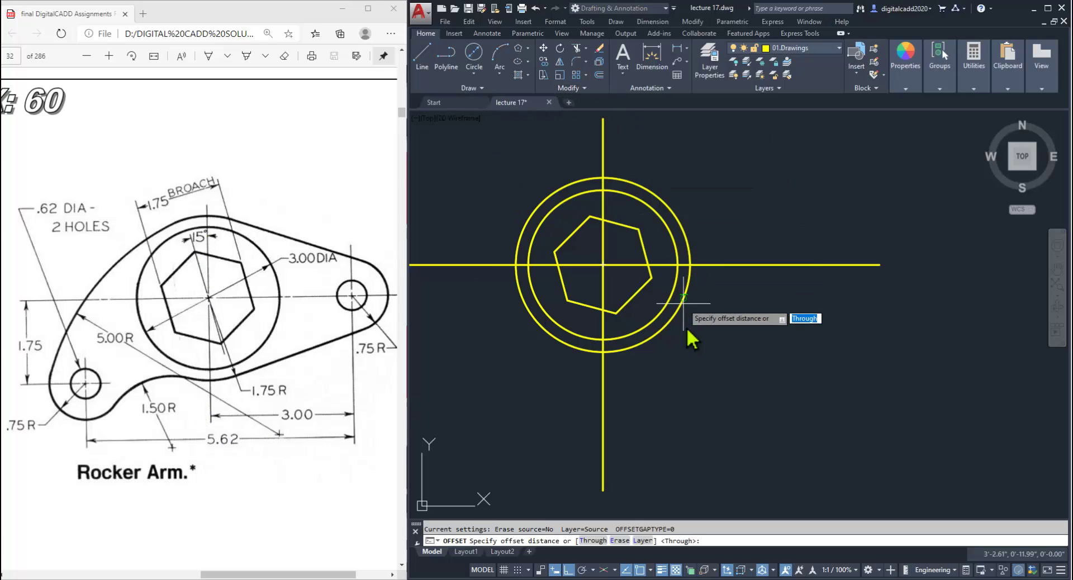
text(3)
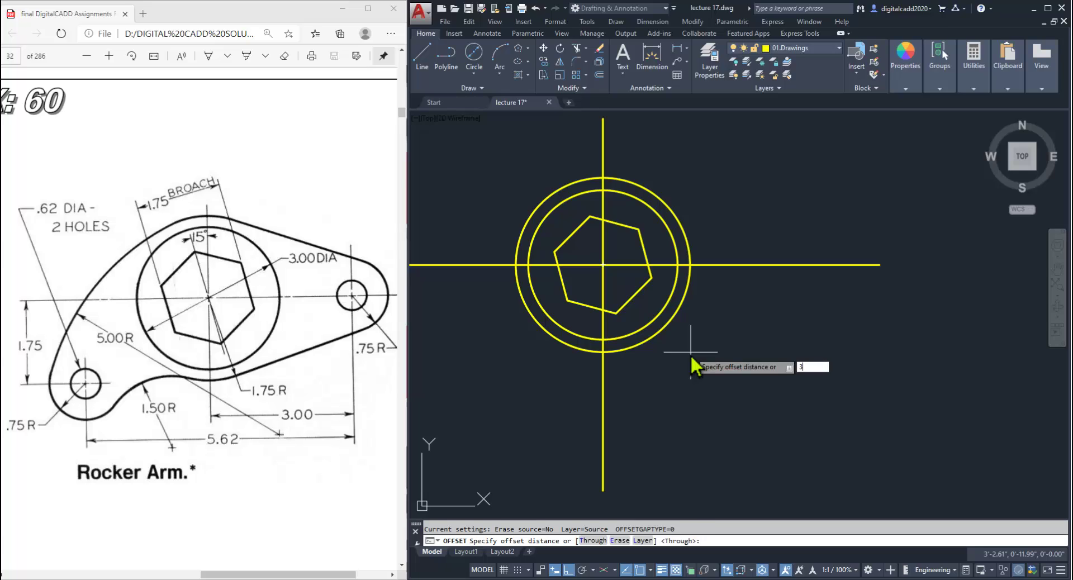
key(Return)
click(601, 398)
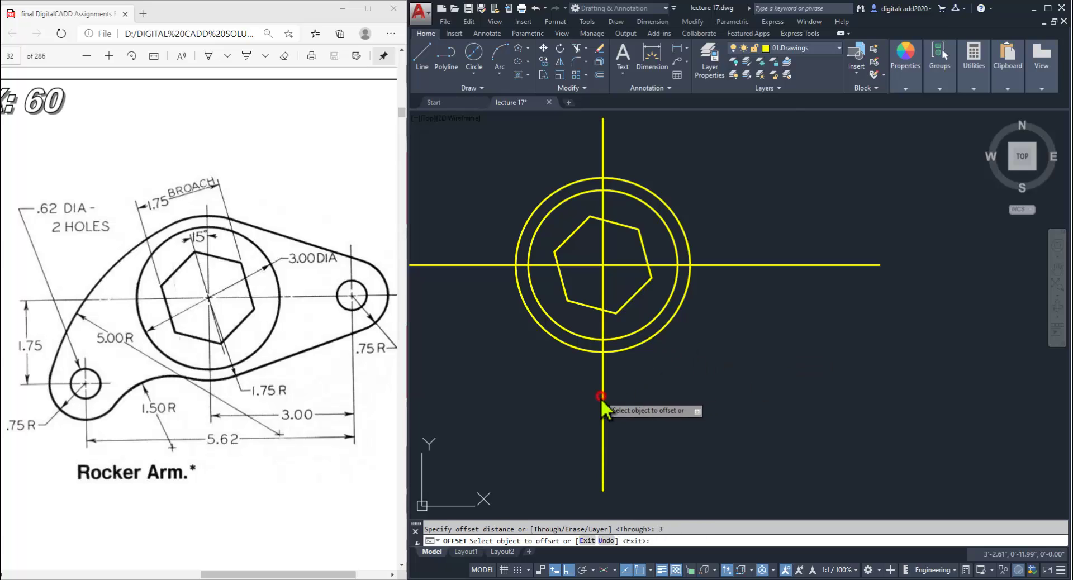
click(883, 333)
- Offset the vertical line right of the hub by 5.62 inches to the left
middle_drag(827, 377, 935, 361)
scroll(934, 361, down, 2)
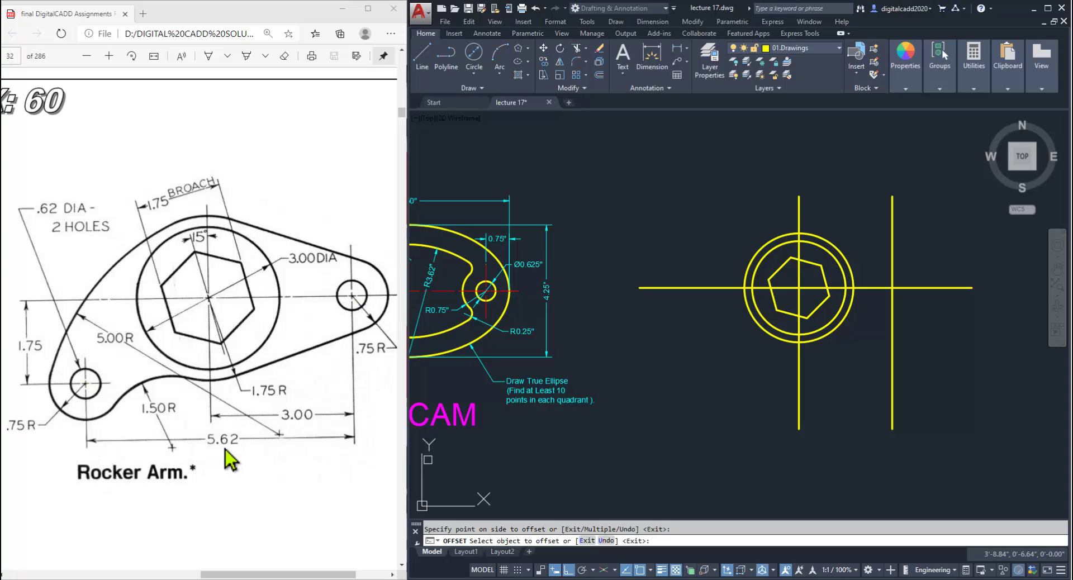
click(894, 380)
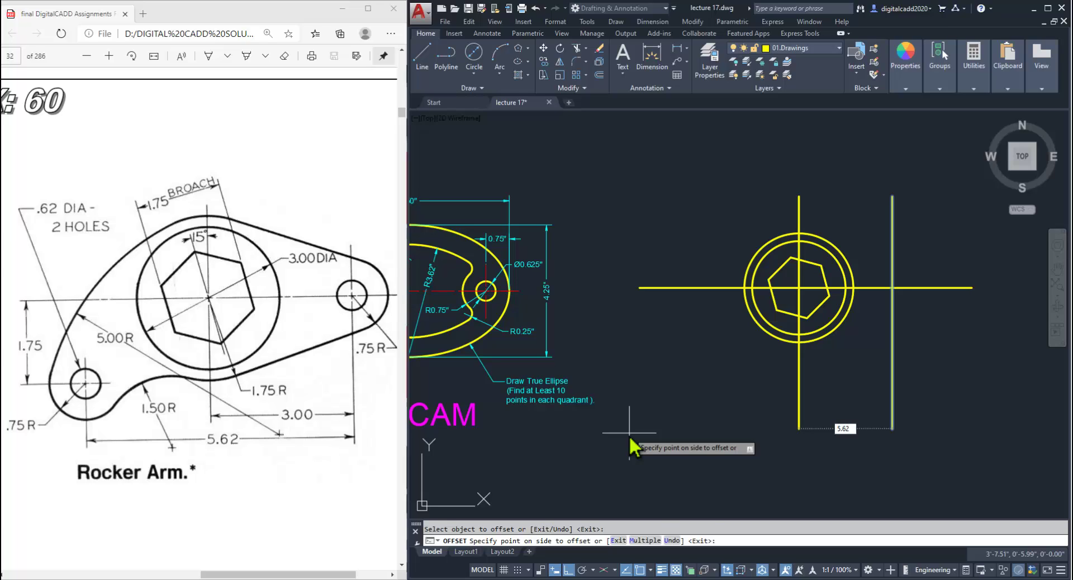
key(Return)
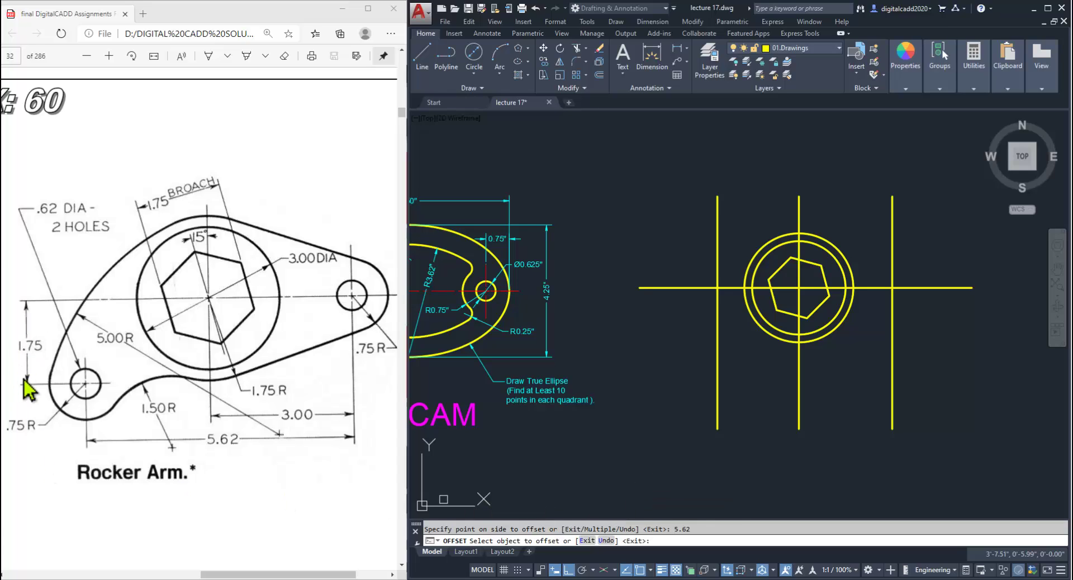
- Offset the horizontal centreline 1.75 inches downward and finish offsetting
click(646, 288)
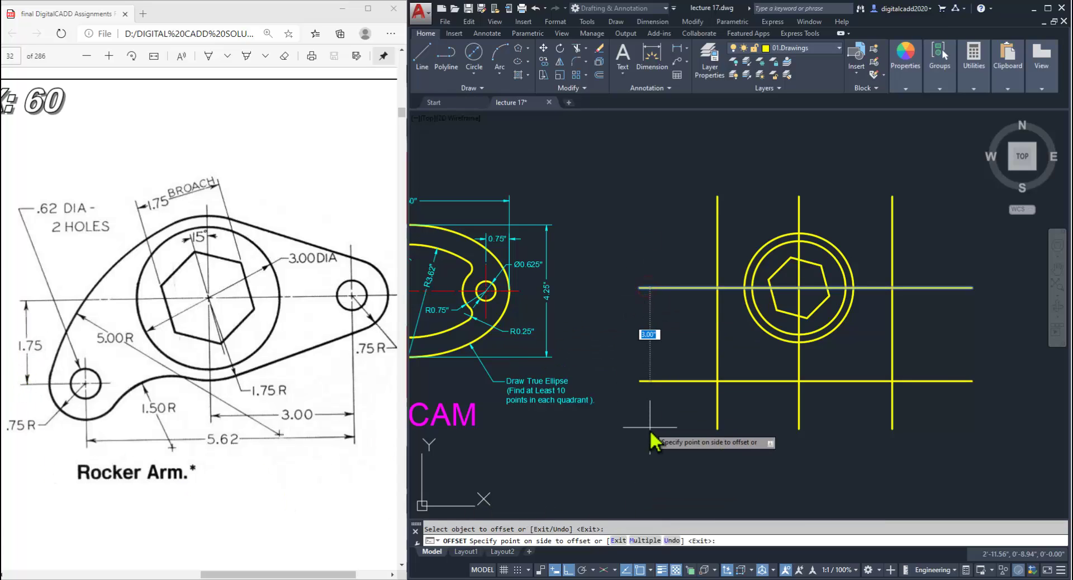
text(1.75)
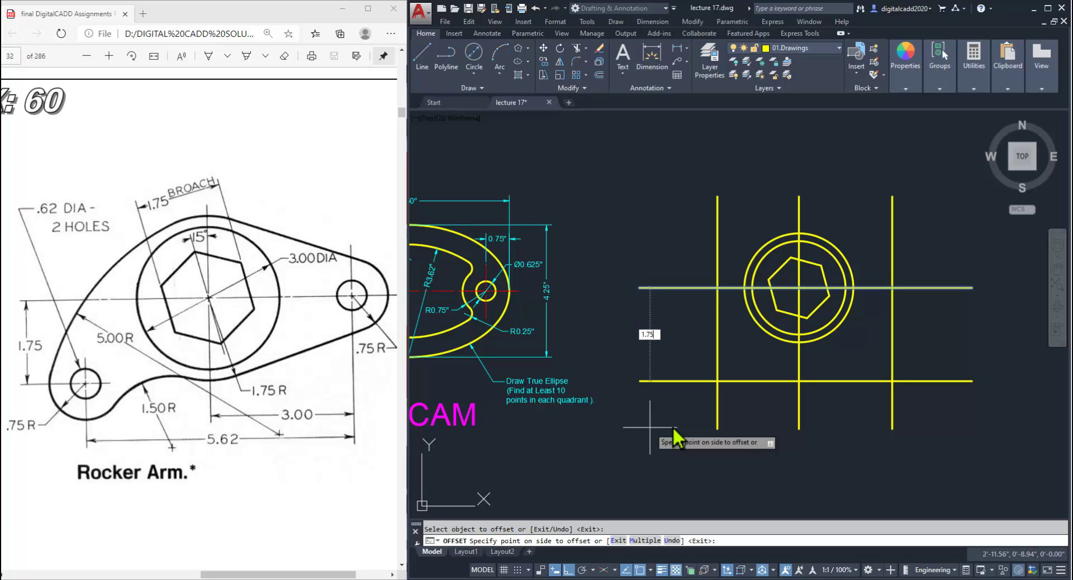
key(Return)
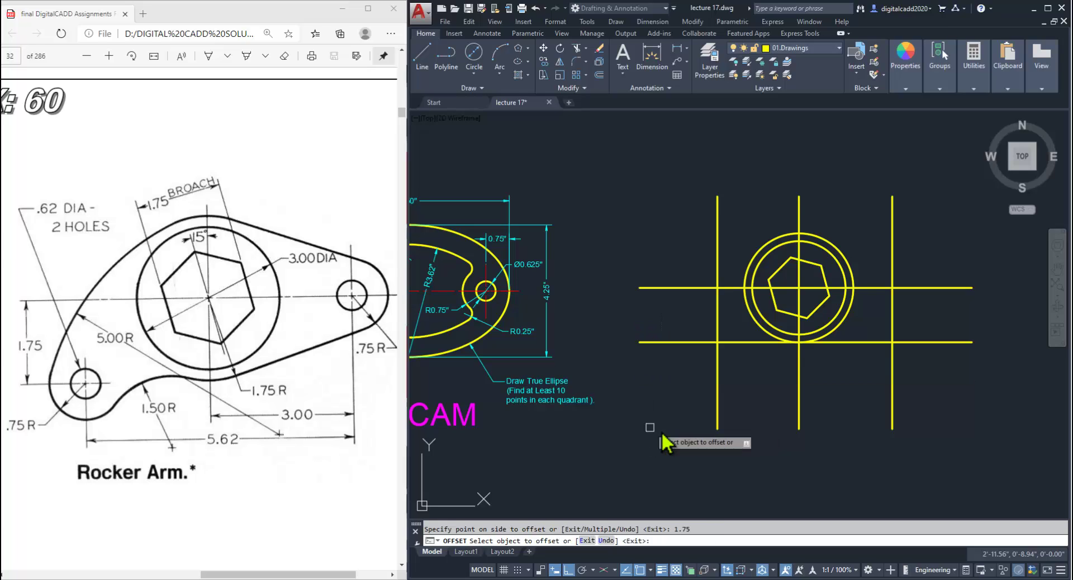
key(Return)
- Draw circles of radius 0.75 at the right intersection on the hub centreline and at the lower-left intersection of the offset lines
scroll(829, 397, up, 5)
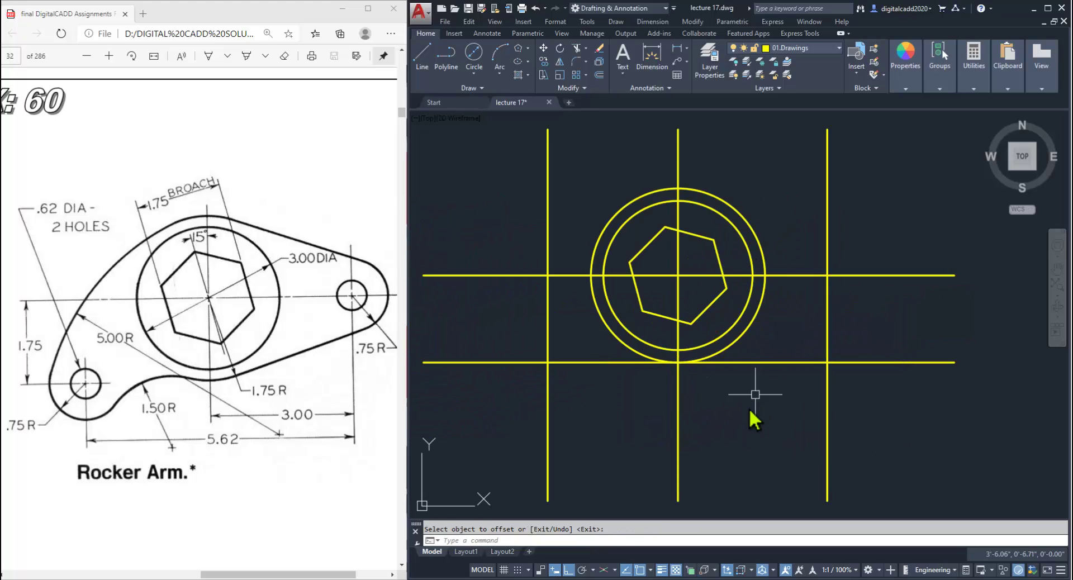
middle_drag(755, 395, 776, 404)
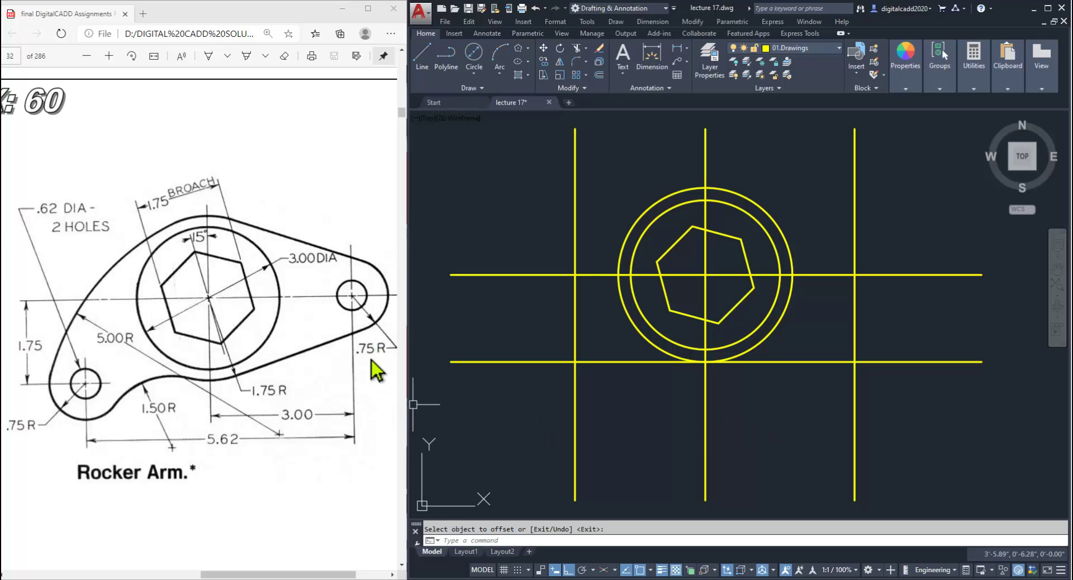
click(474, 73)
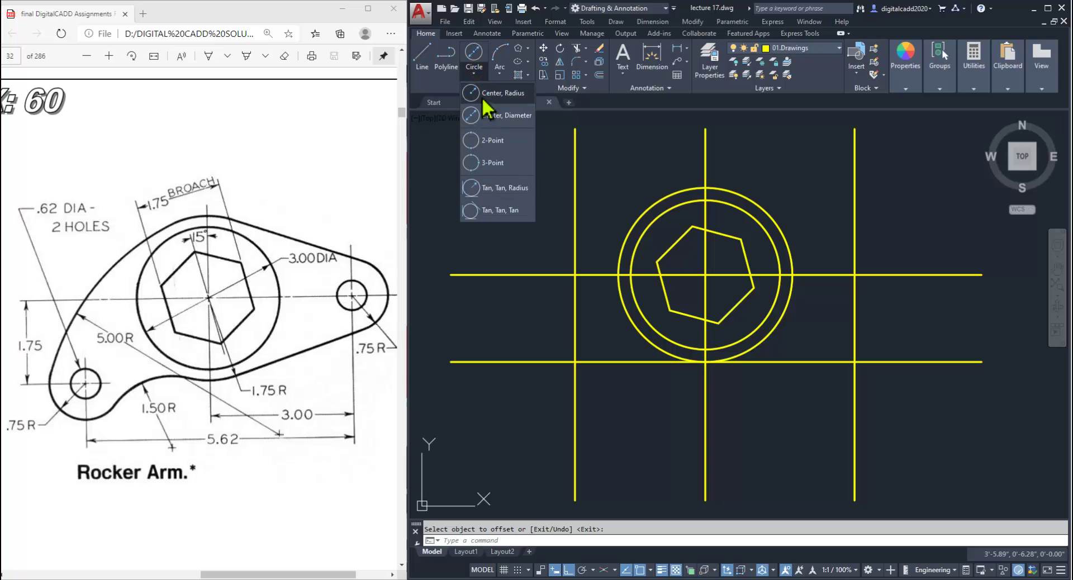
click(479, 91)
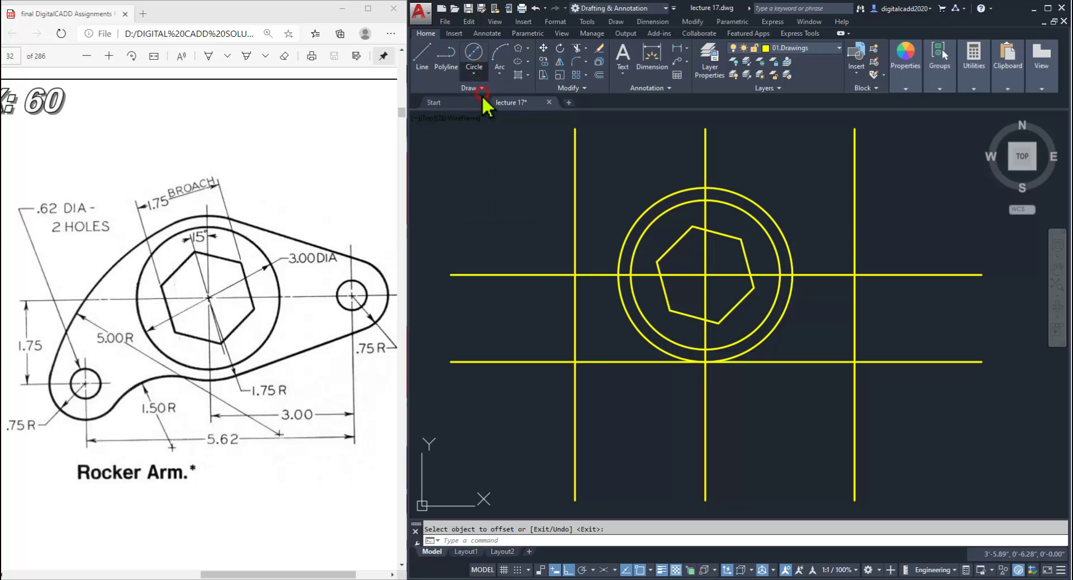
click(853, 275)
text(0)
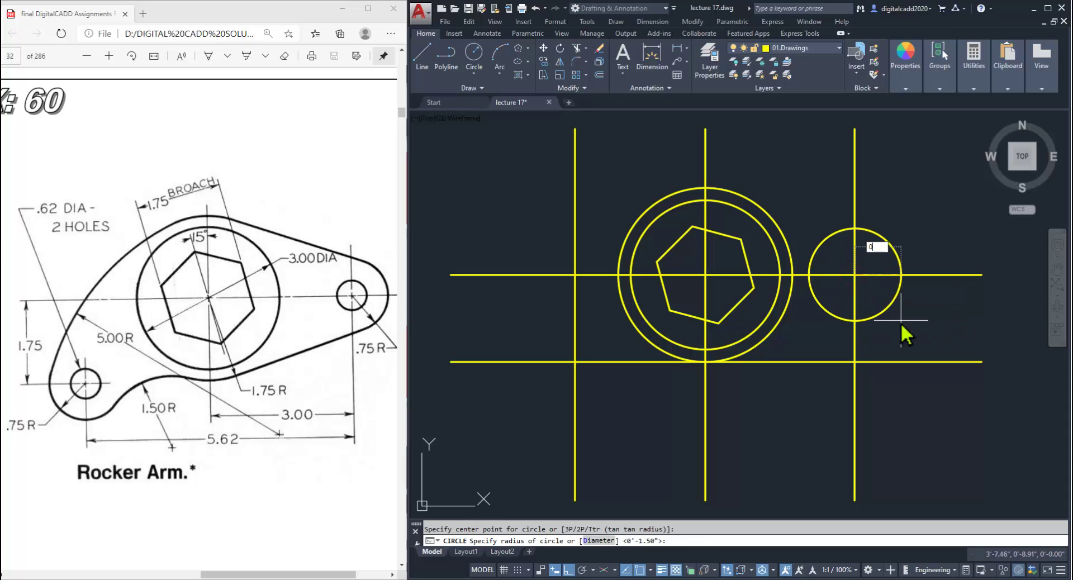
key(Return)
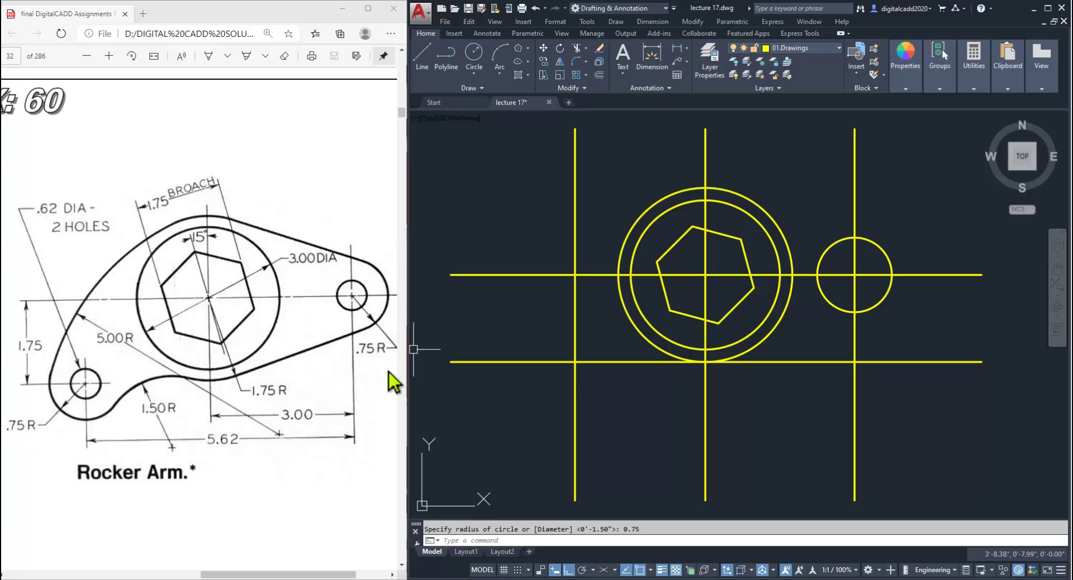
key(Return)
click(575, 361)
key(Return)
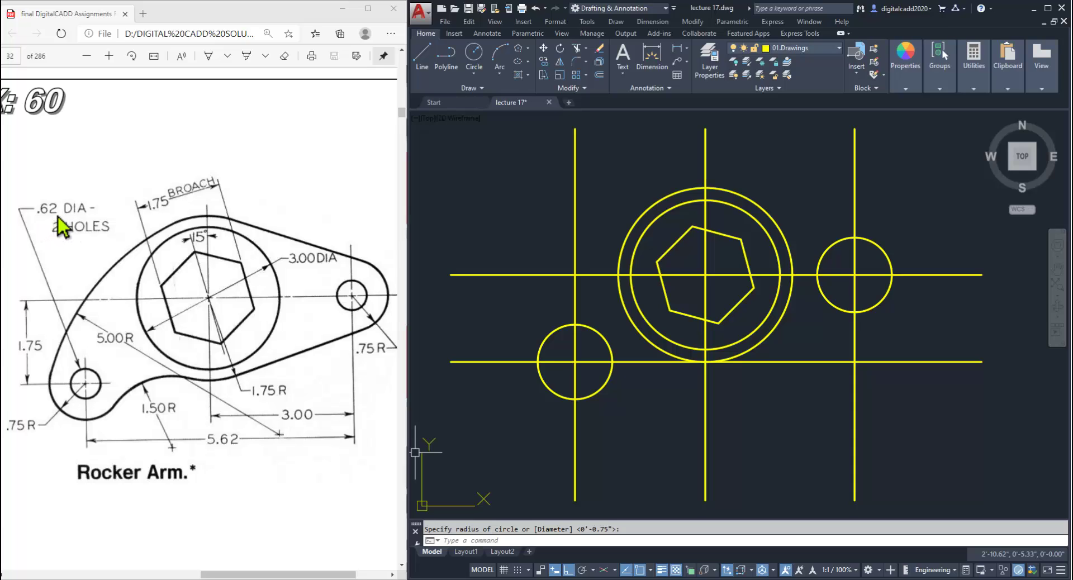
- Draw a 0.62 diameter hole circle concentric with each of the two 0.75 radius circles
click(468, 71)
click(498, 121)
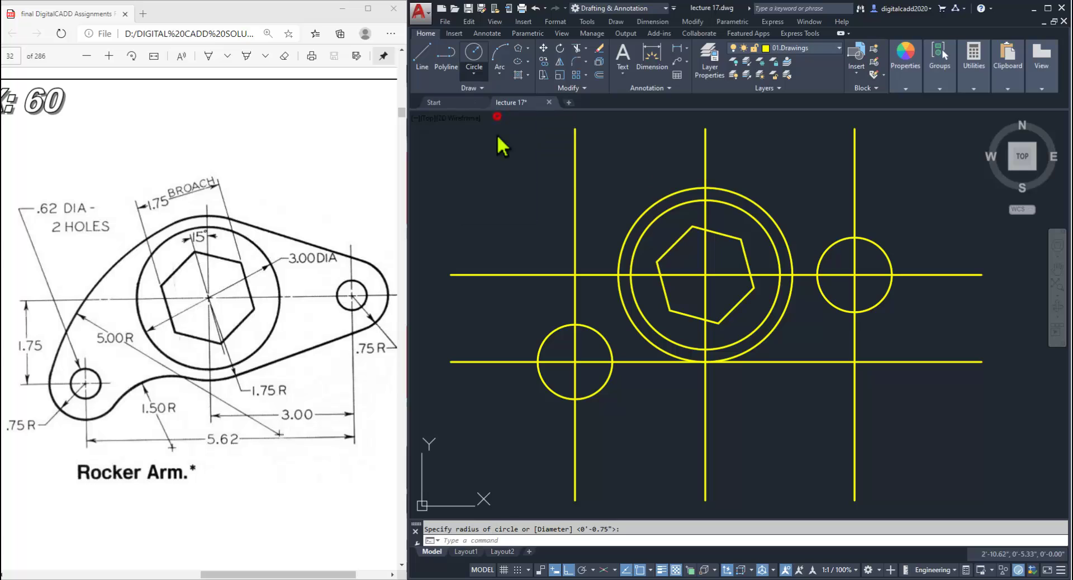
click(855, 275)
text(0.)
key(Return)
key(Return)
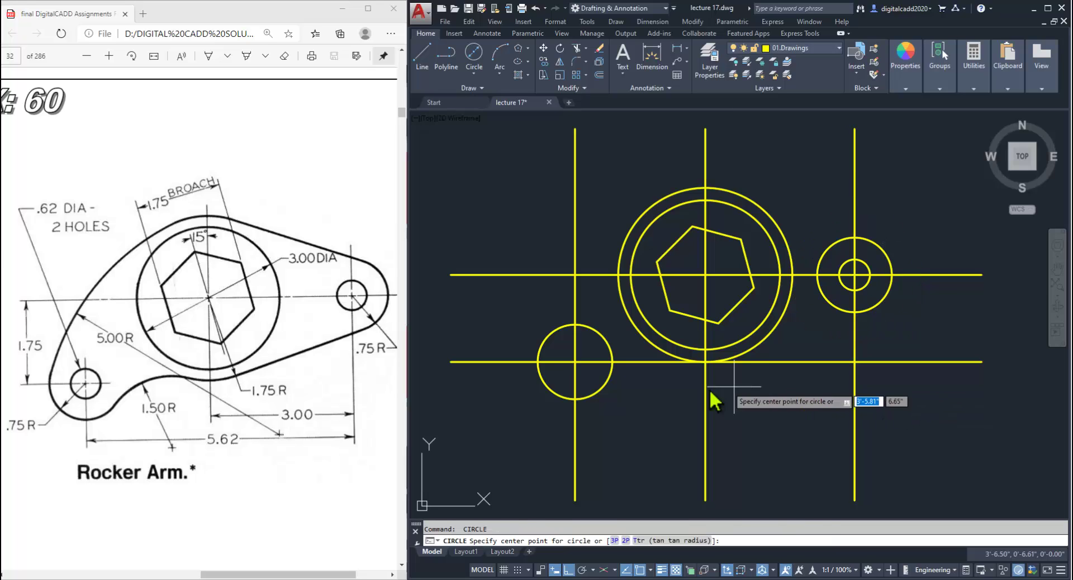
click(575, 363)
key(Return)
- Draw a line tangent to the top of the outer hub circle and the top of the right 0.75 radius circle
middle_drag(676, 425, 705, 428)
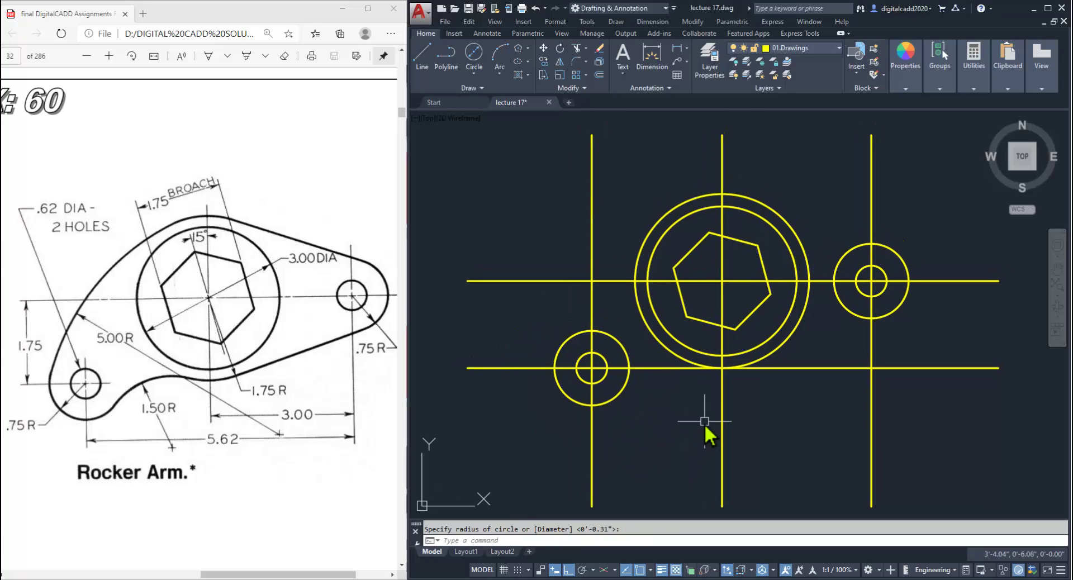
mouse_move(735, 452)
middle_down()
mouse_move(721, 464)
mouse_move(739, 468)
middle_up()
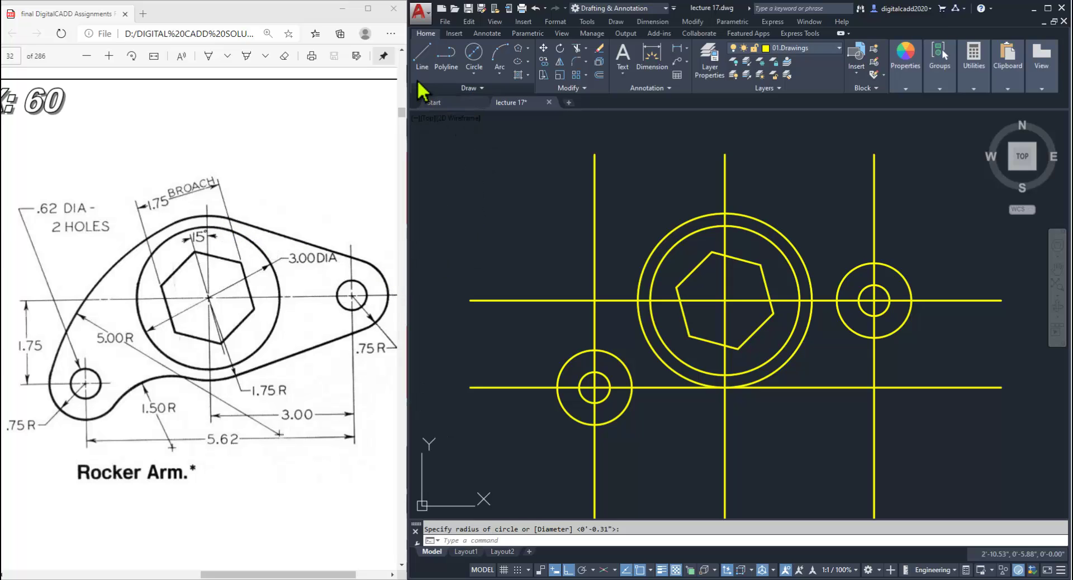
click(422, 59)
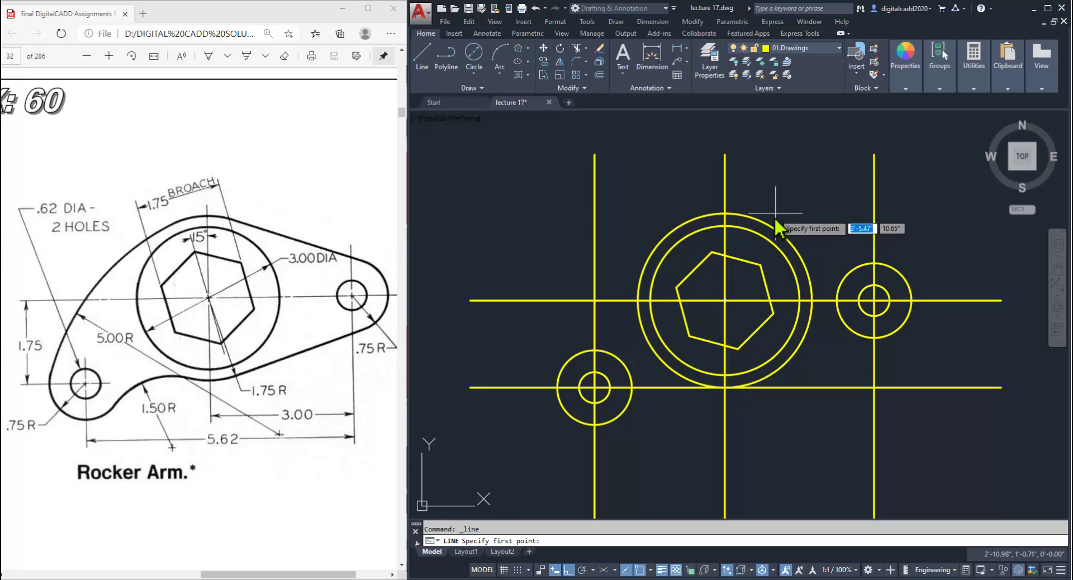
shift+right_click(793, 197)
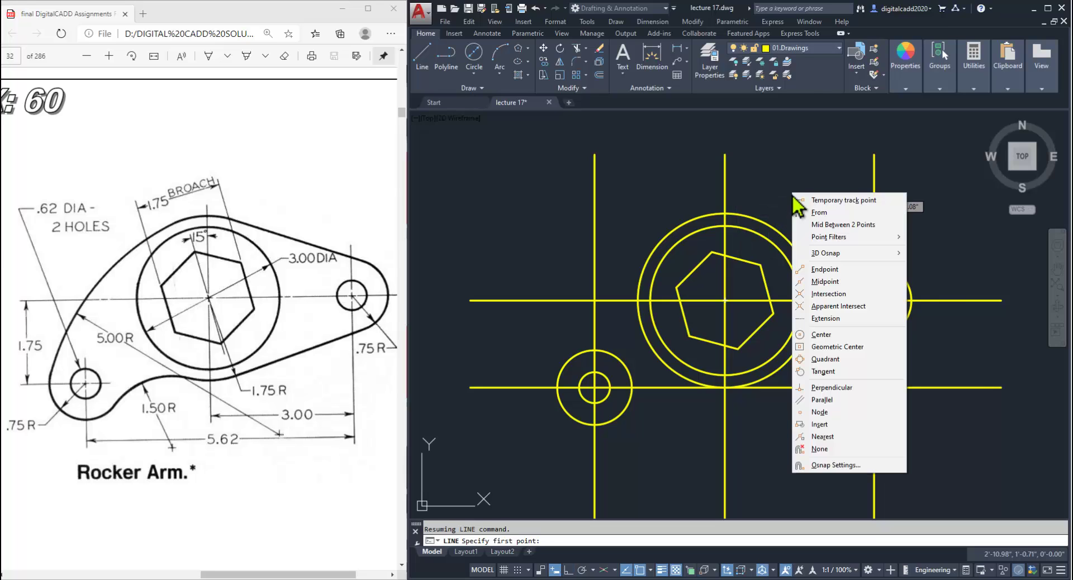
click(820, 371)
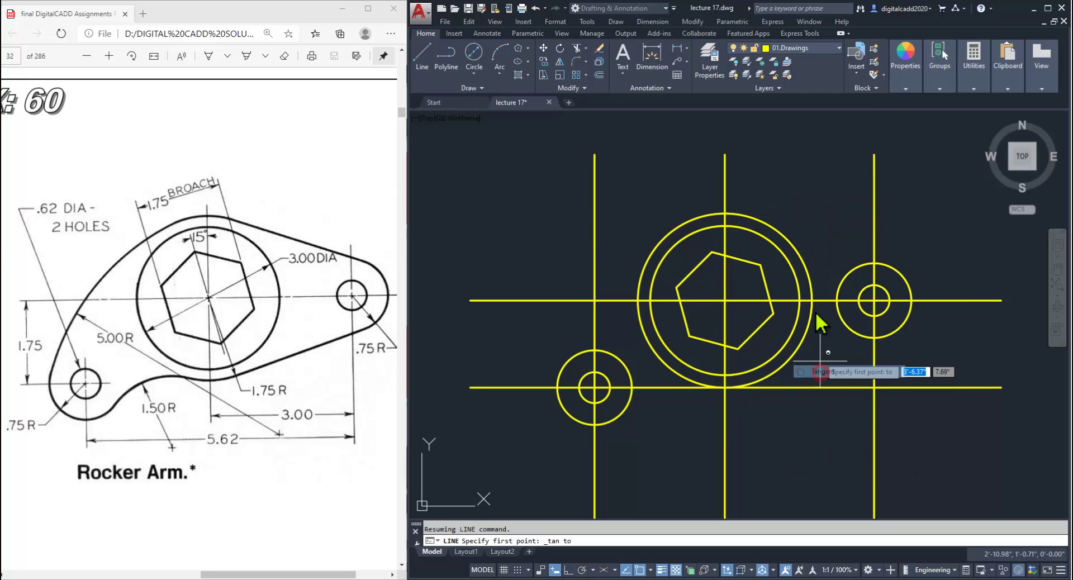
click(742, 218)
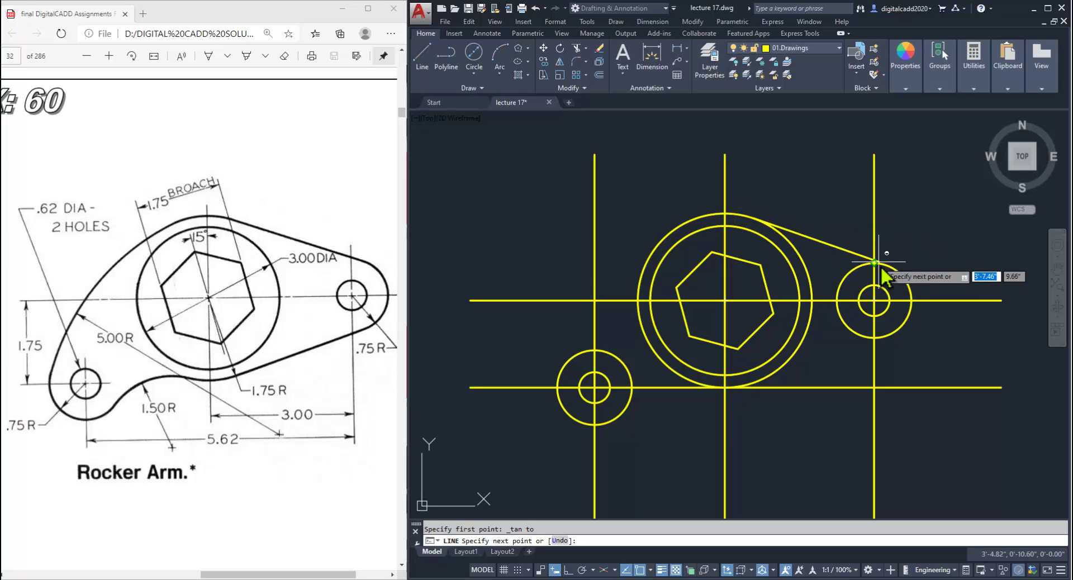
shift+right_click(907, 242)
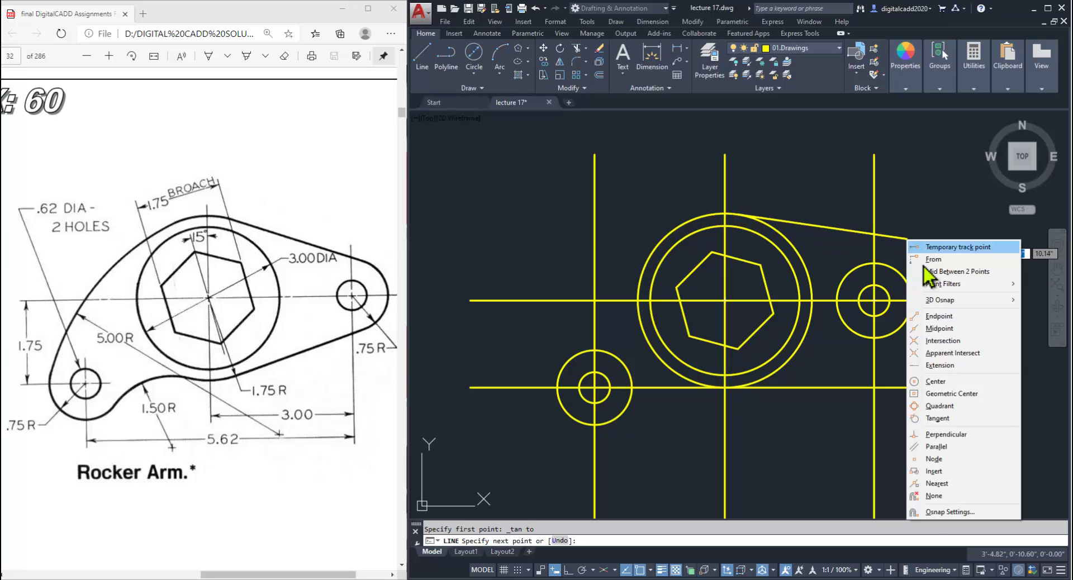
click(947, 419)
click(893, 267)
key(Return)
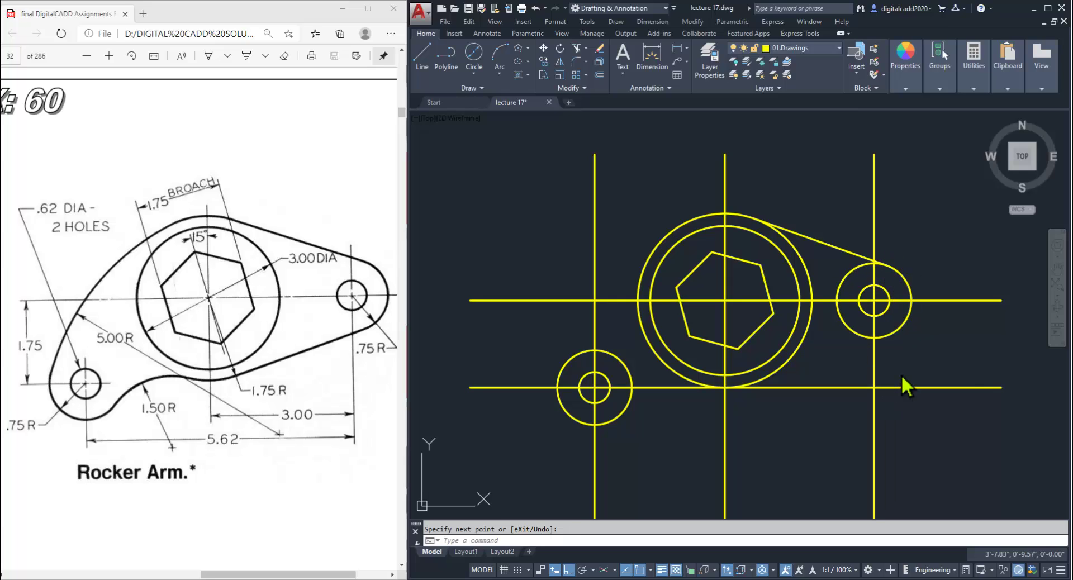
- Draw a line tangent to the underside of the right 0.75 radius circle and the underside of the outer hub circle
key(Return)
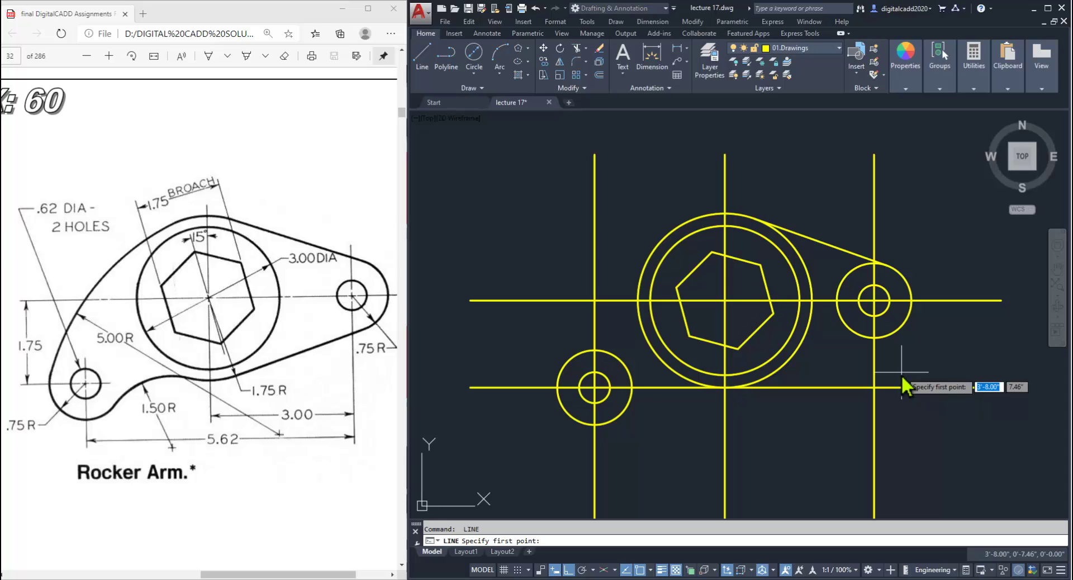
text(tan)
key(Return)
click(888, 334)
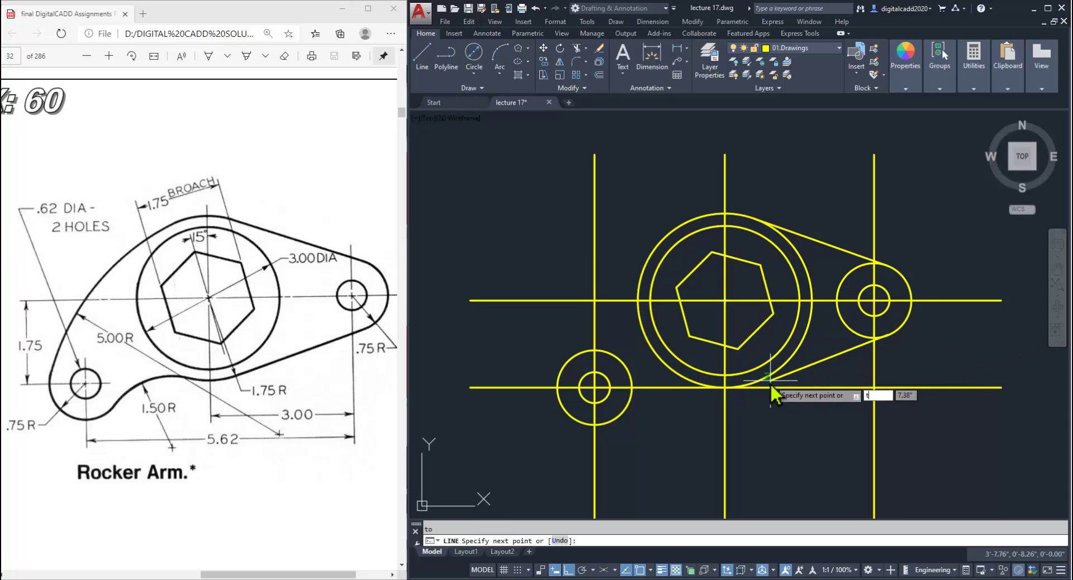
text(tan)
key(Return)
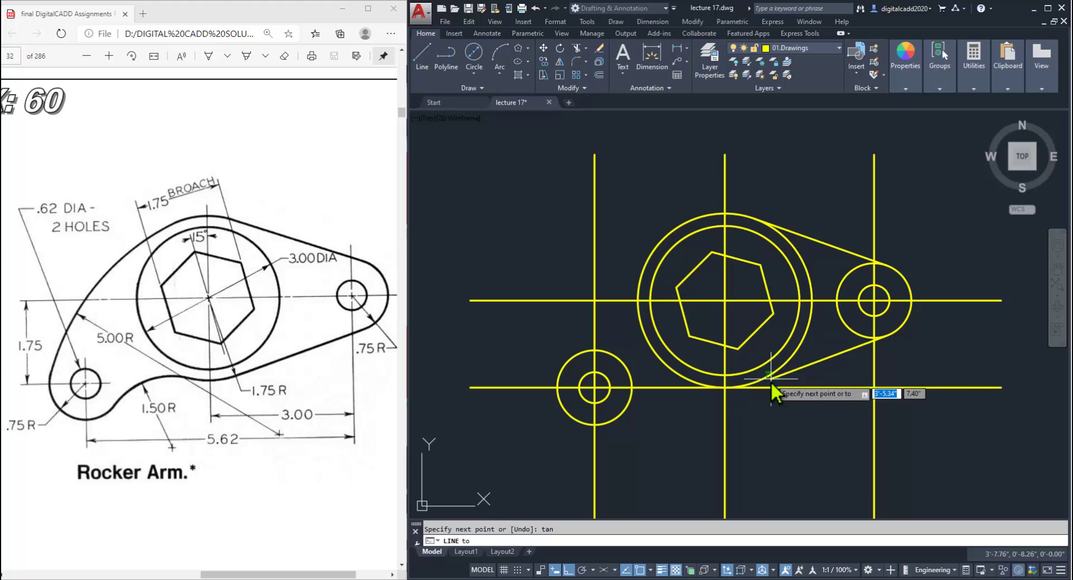
click(770, 381)
key(Return)
mouse_move(784, 407)
middle_down()
mouse_move(810, 433)
mouse_move(801, 446)
middle_up()
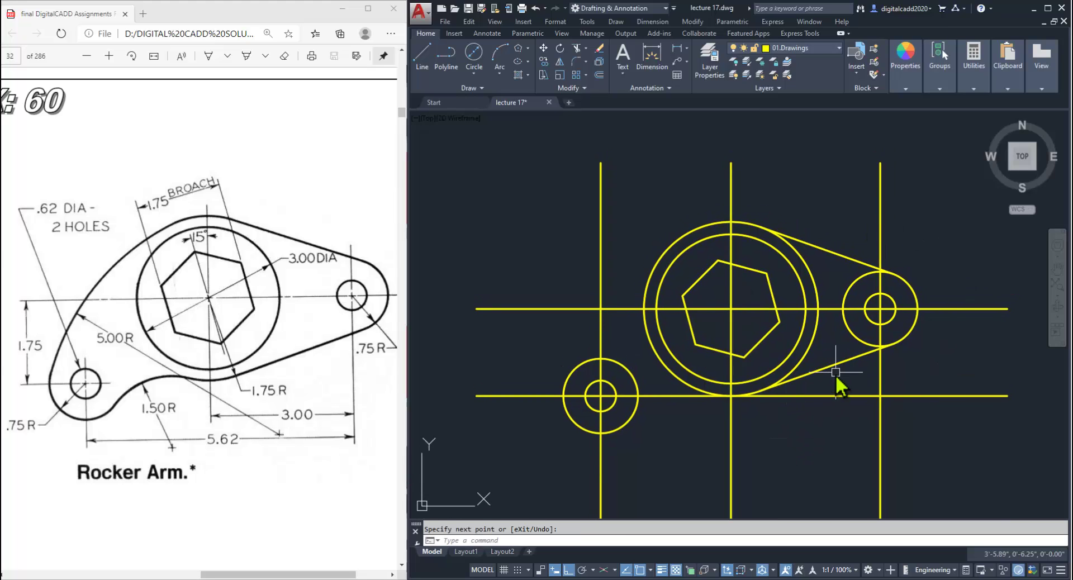
- Trim the hub-facing side of the right 0.75 radius circle back to the upper and lower tangent lines
scroll(888, 251, up, 8)
middle_drag(871, 314, 708, 323)
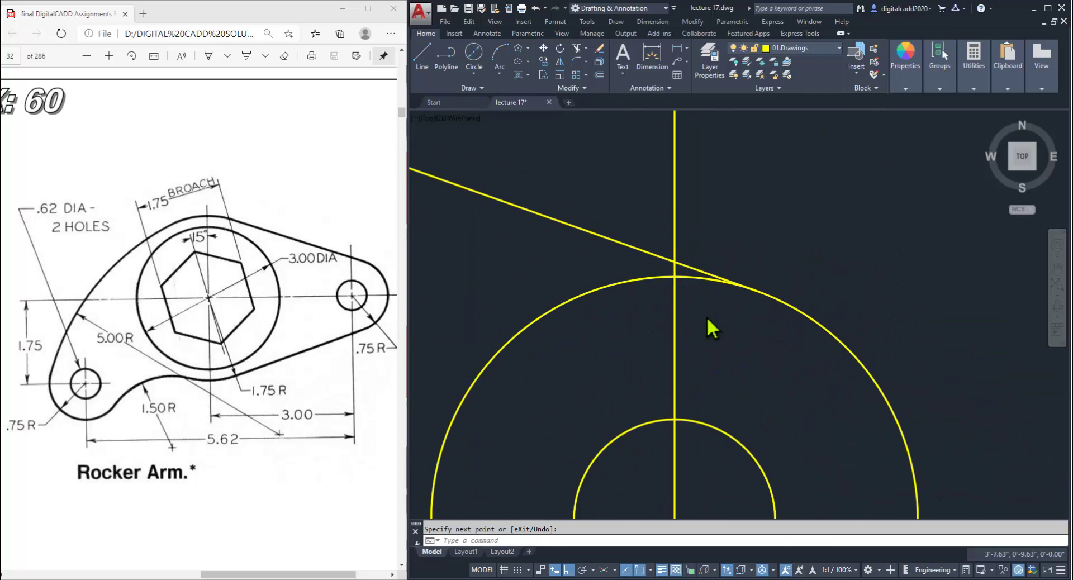
scroll(710, 300, up, 2)
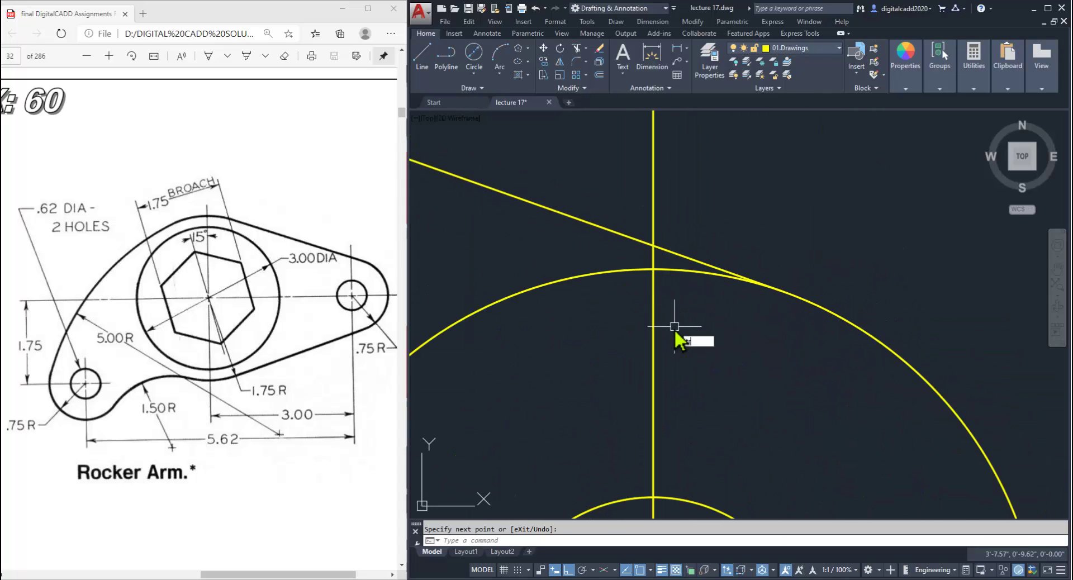
click(676, 279)
click(676, 270)
scroll(689, 422, down, 5)
scroll(703, 484, up, 5)
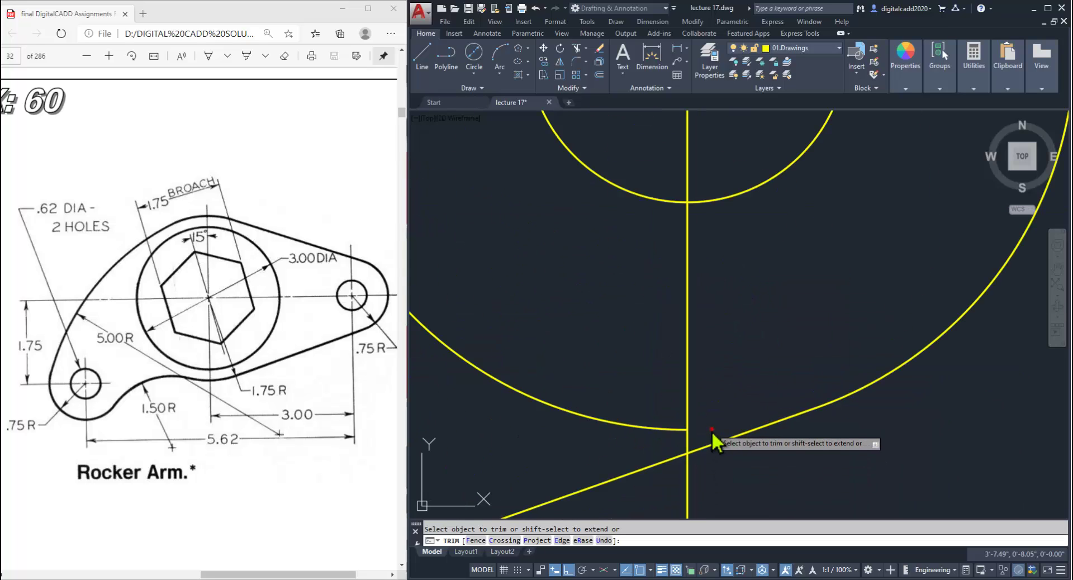
scroll(712, 431, down, 5)
key(Escape)
- Erase the leftover inner arc of the right 0.75 radius circle
click(672, 410)
key(Delete)
scroll(805, 366, down, 5)
scroll(777, 392, up, 4)
middle_drag(728, 380, 678, 431)
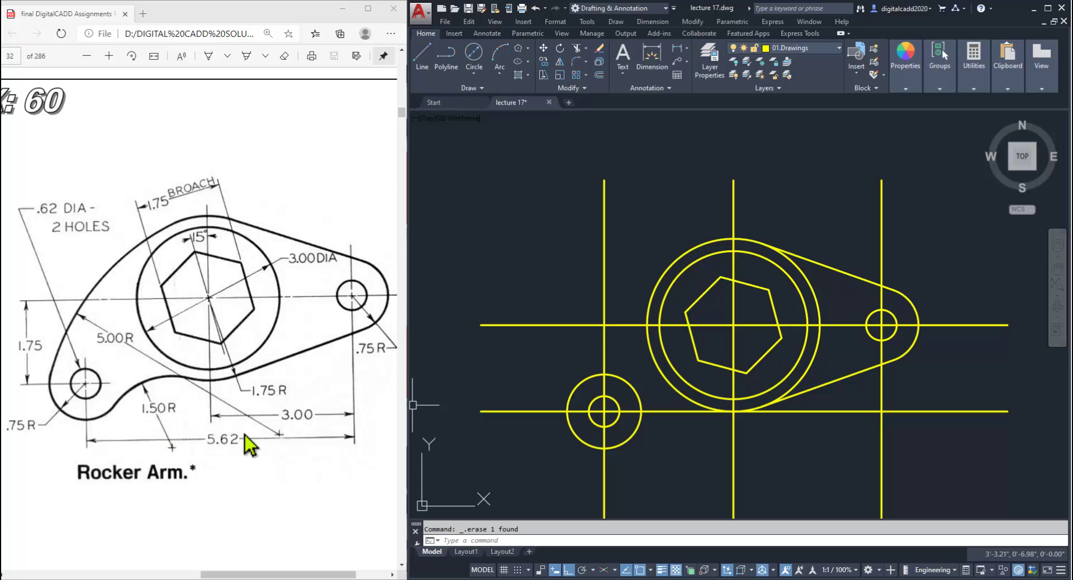
- Fillet the lower-left 0.75 radius circle to the underside of the outer hub circle with a 1.5 radius
middle_drag(691, 460, 685, 435)
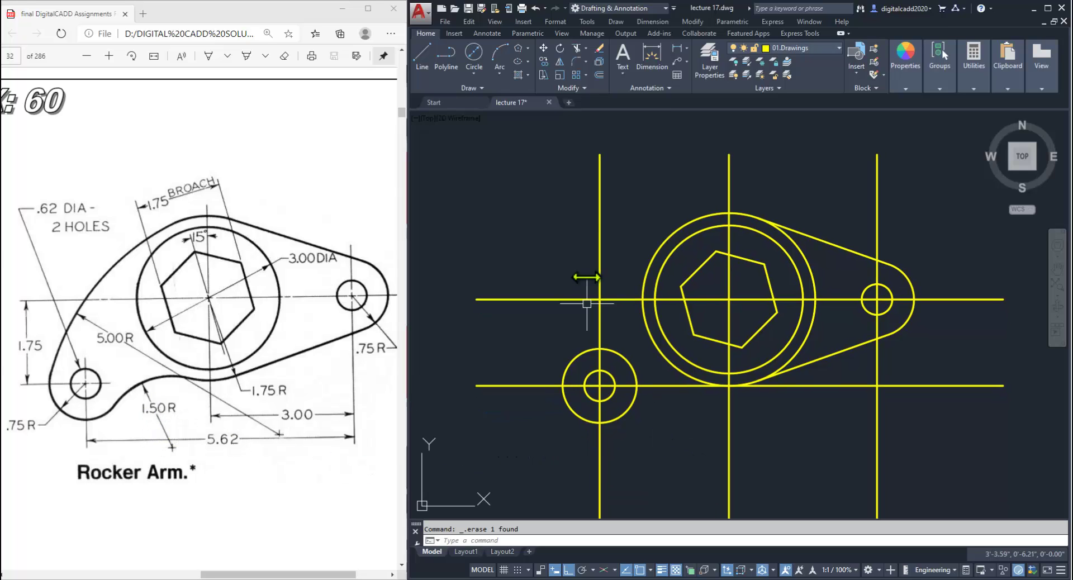
click(574, 63)
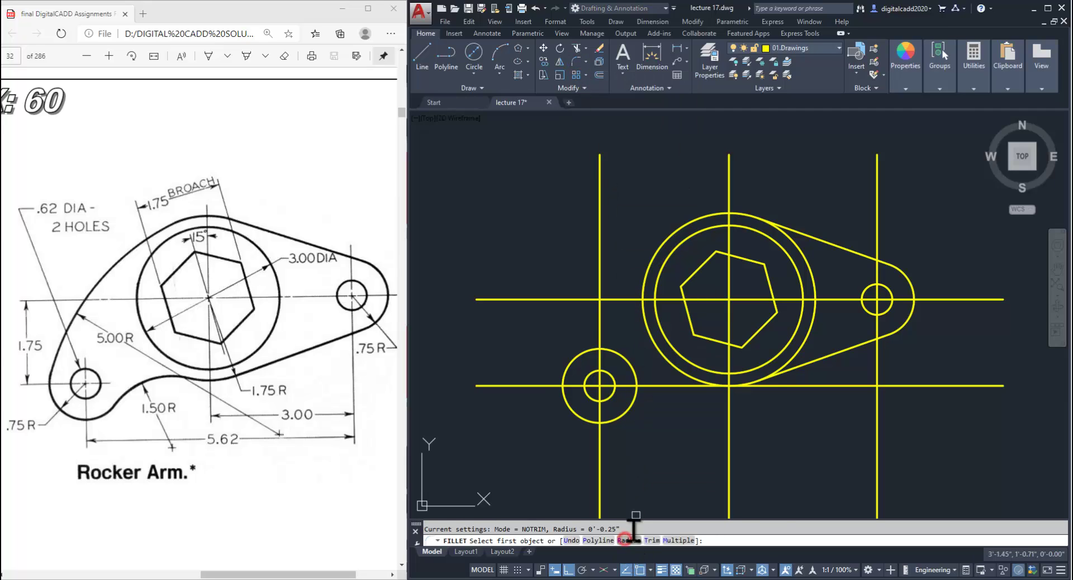
click(629, 541)
text(1.5)
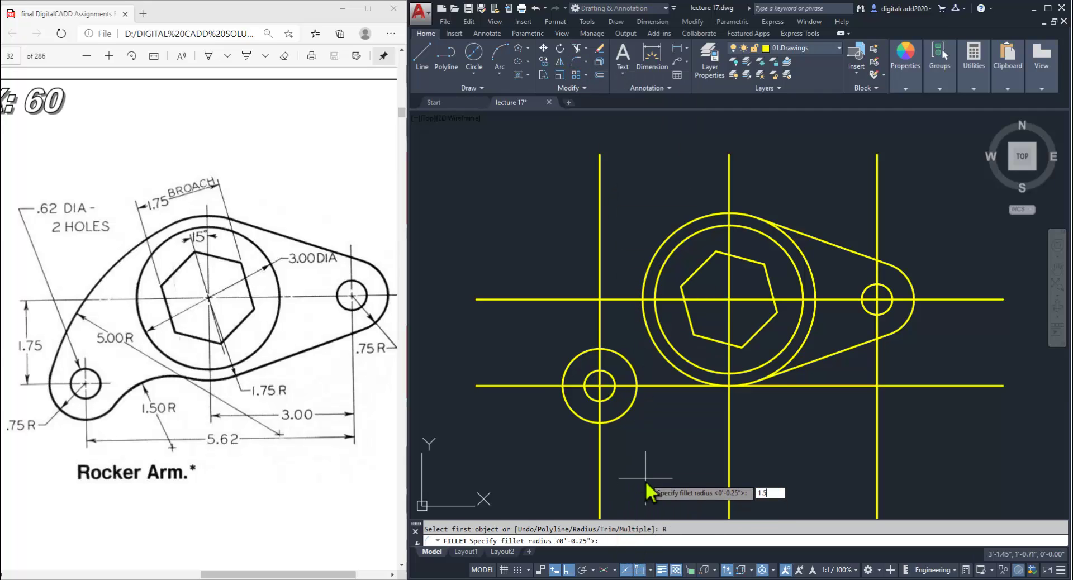
key(Return)
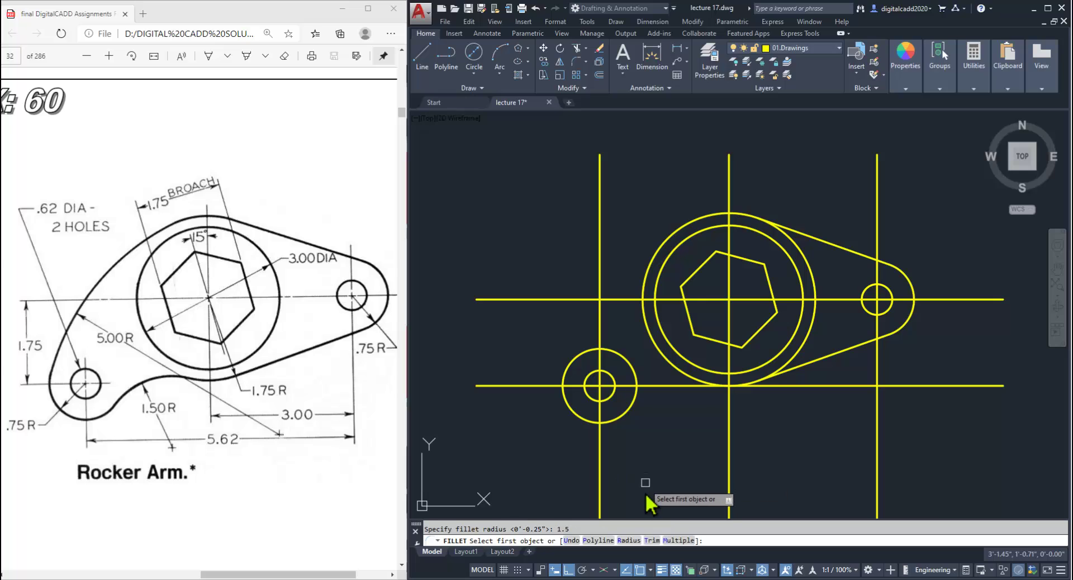
click(621, 423)
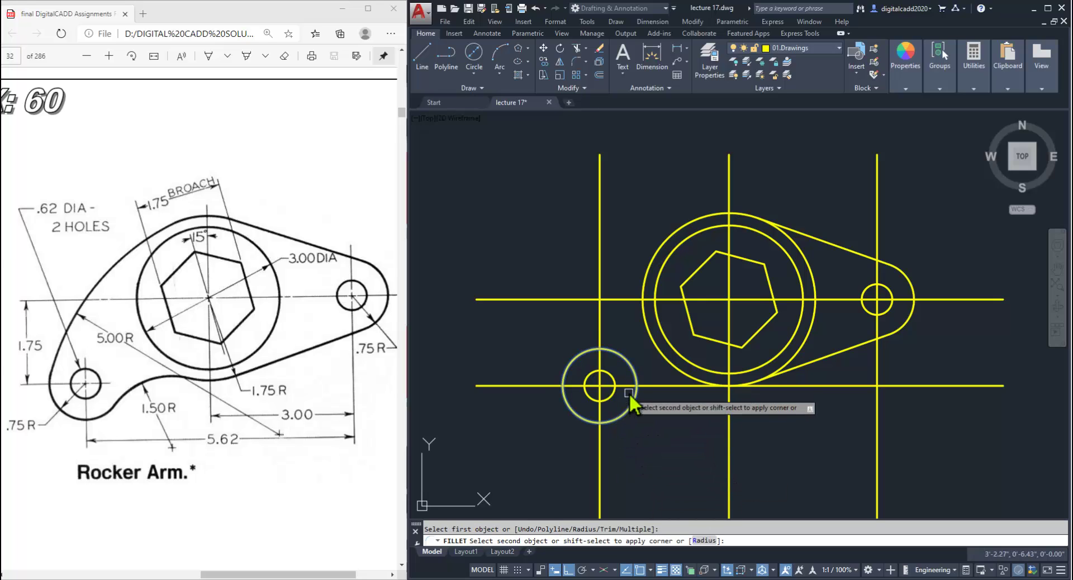
click(672, 370)
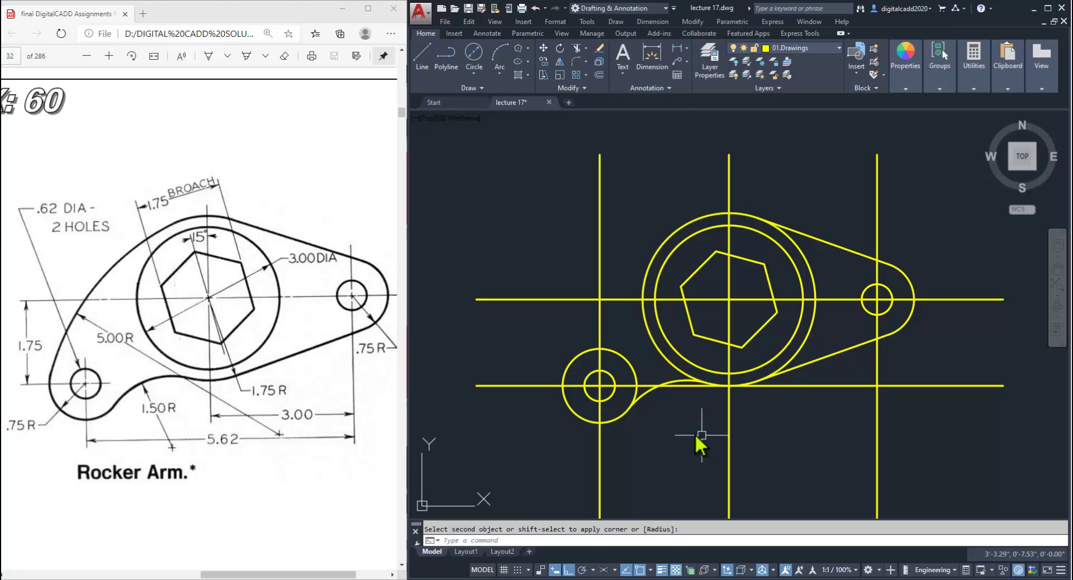
scroll(685, 398, up, 2)
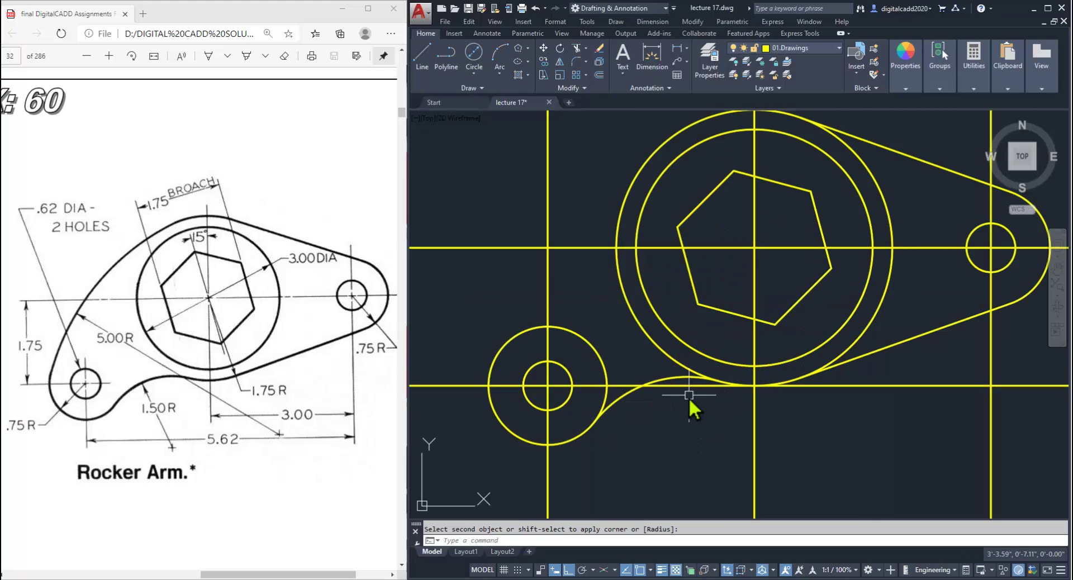
- Draw a circle of radius 5 tangent to the outer left sides of the lower-left end circle and the outer hub circle
scroll(688, 398, down, 4)
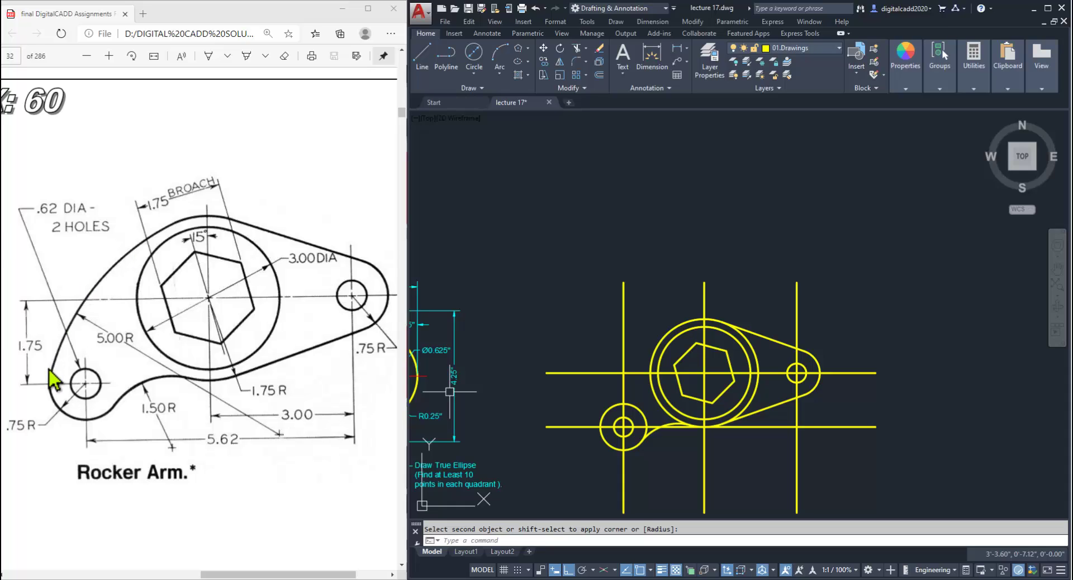
click(474, 74)
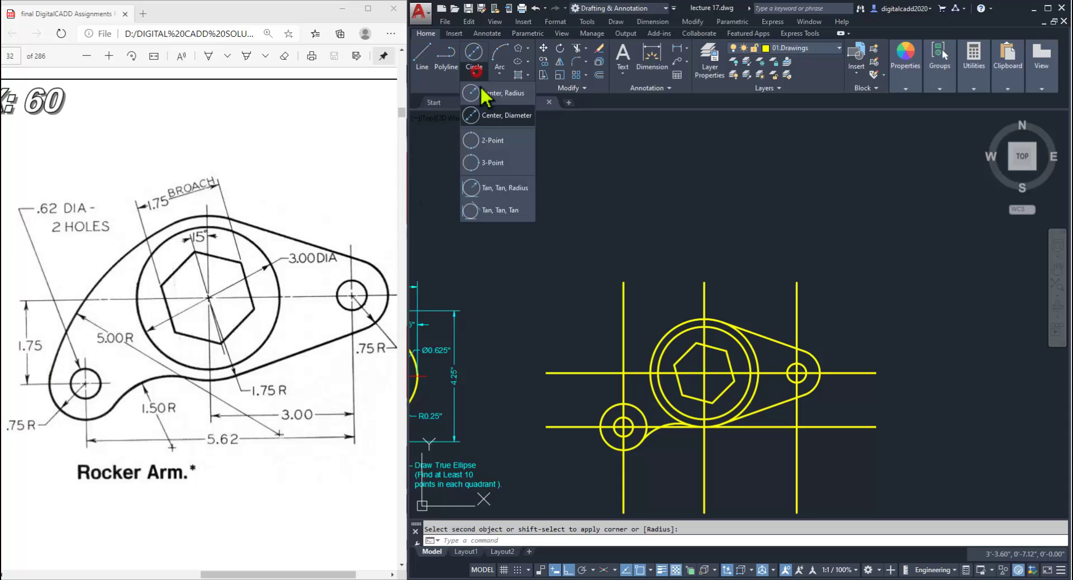
click(484, 190)
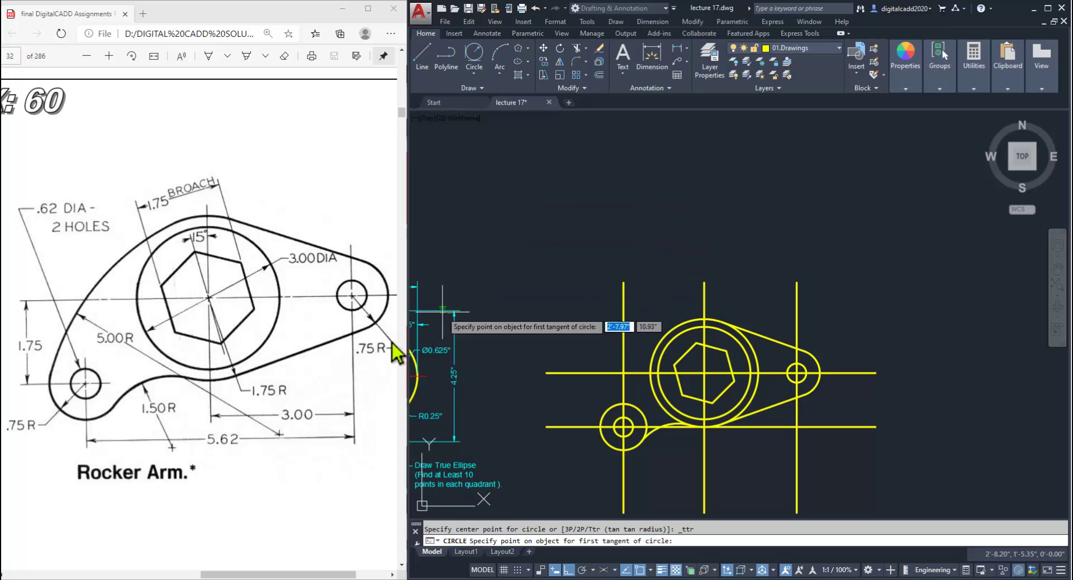
scroll(645, 418, up, 4)
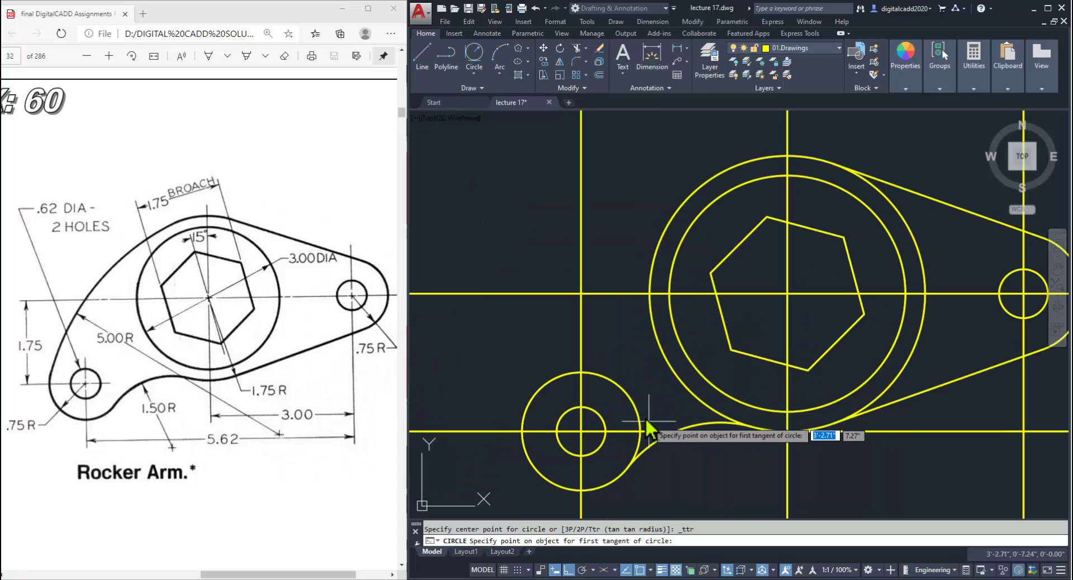
click(531, 408)
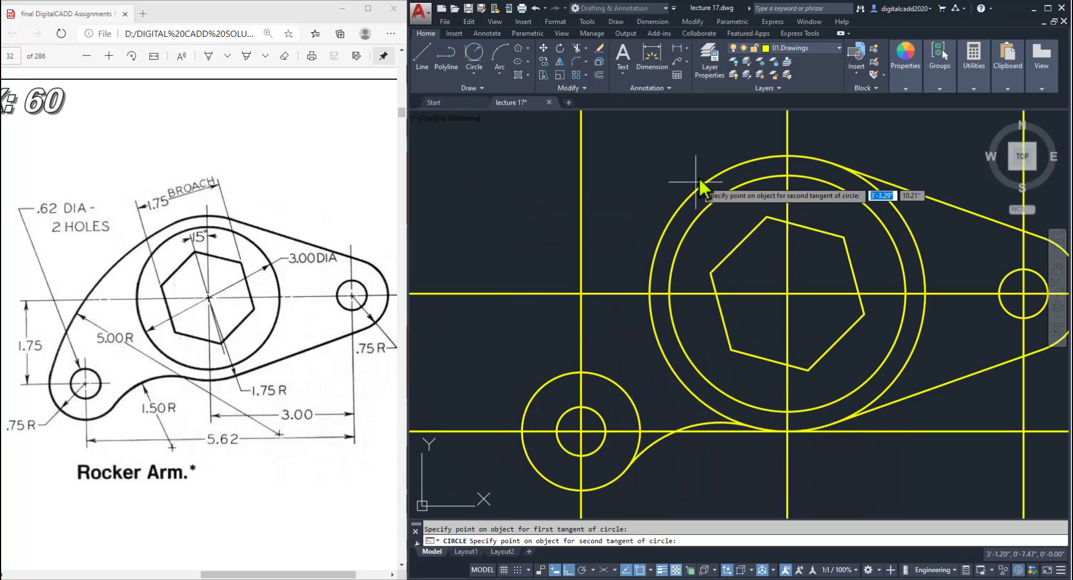
click(749, 162)
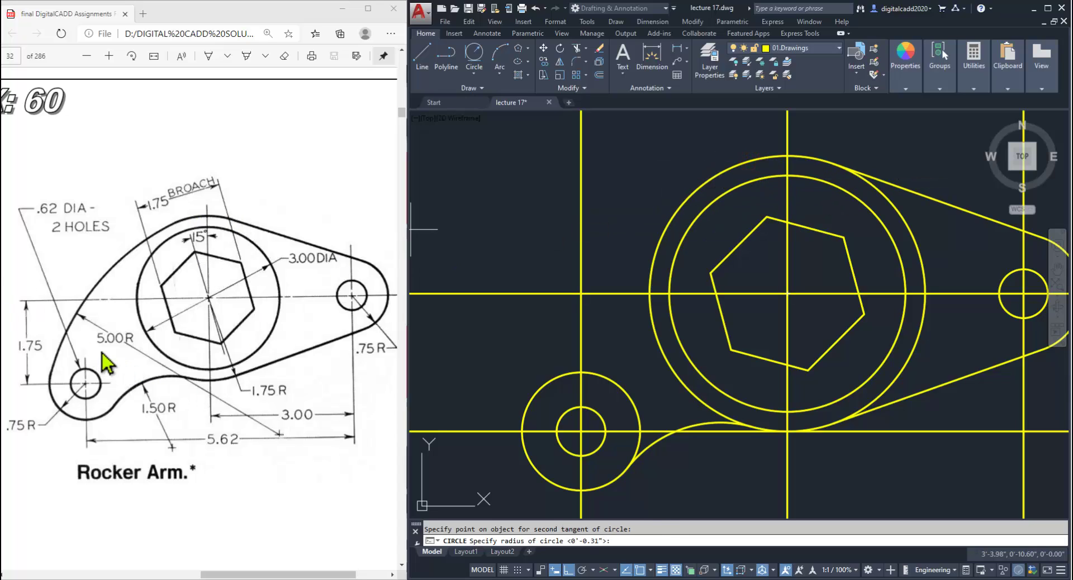
key(Return)
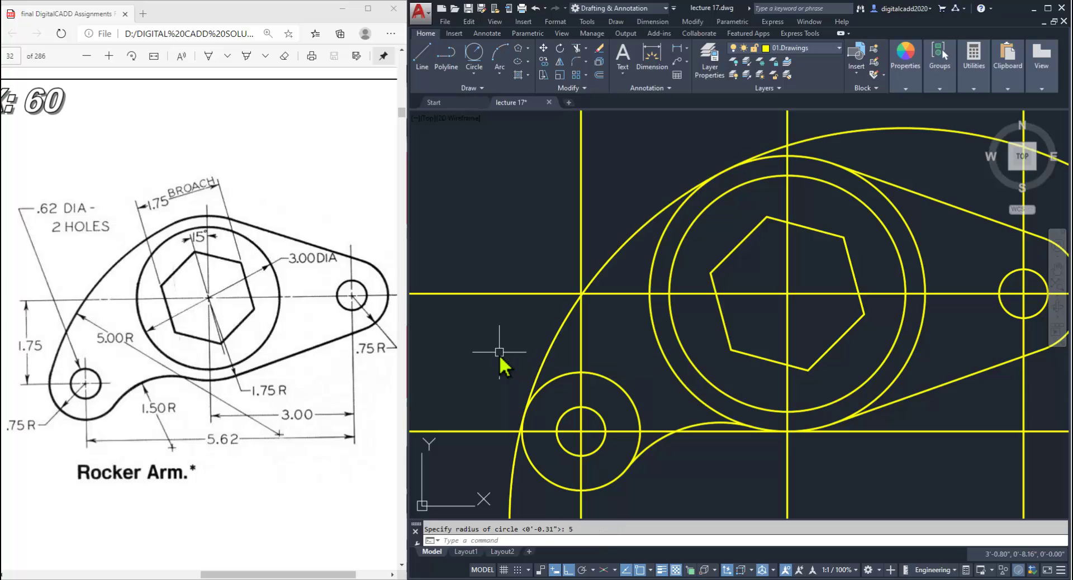
- Trim the radius 5 circle below its tangent point with the lower-left end circle
scroll(612, 314, down, 2)
scroll(687, 363, up, 1)
middle_drag(714, 367, 693, 360)
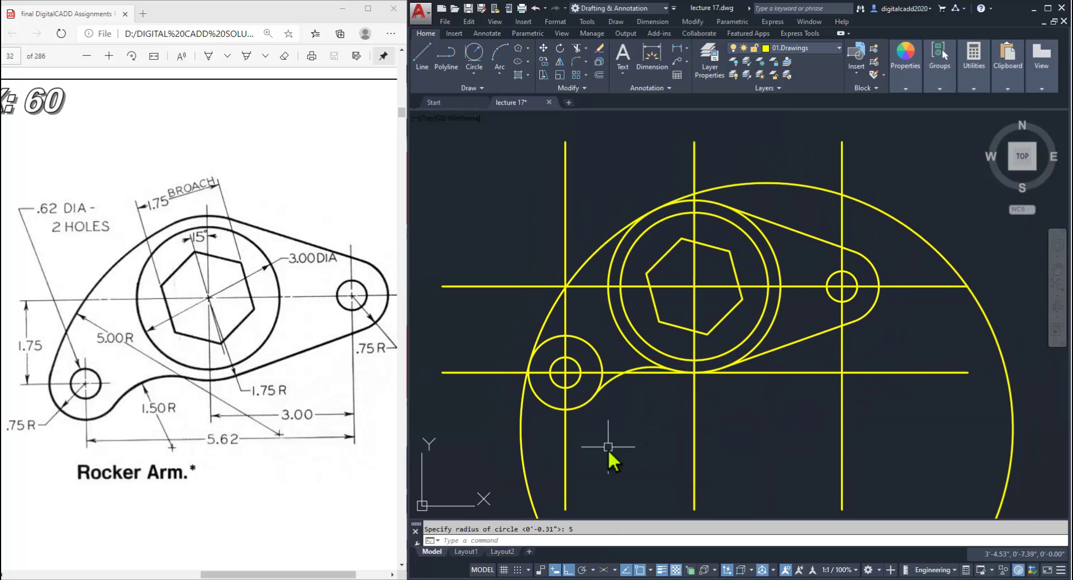
text(tr)
key(Return)
click(520, 396)
scroll(523, 386, up, 4)
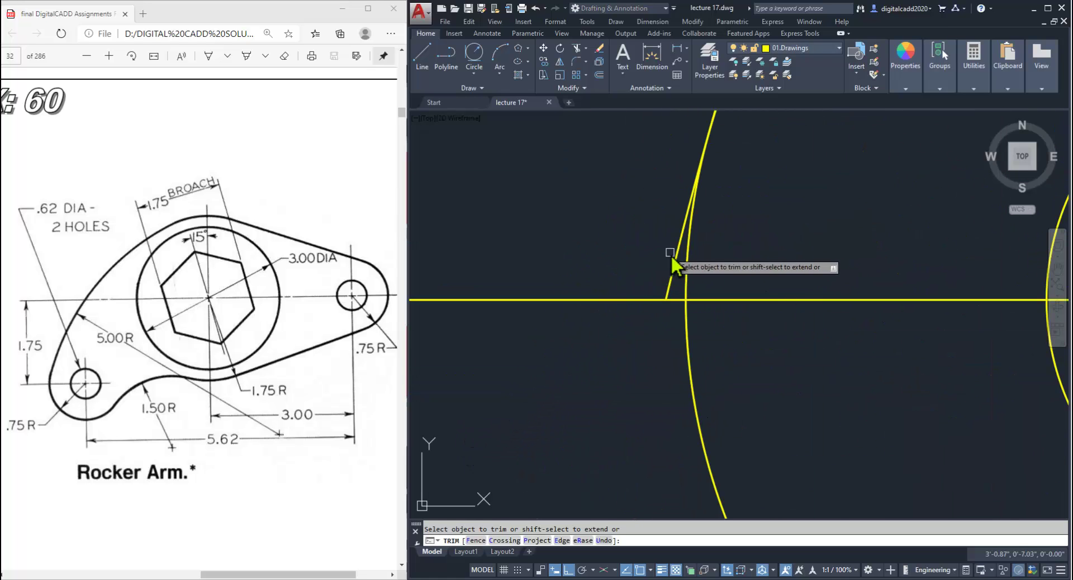
scroll(679, 257, down, 3)
scroll(583, 370, up, 1)
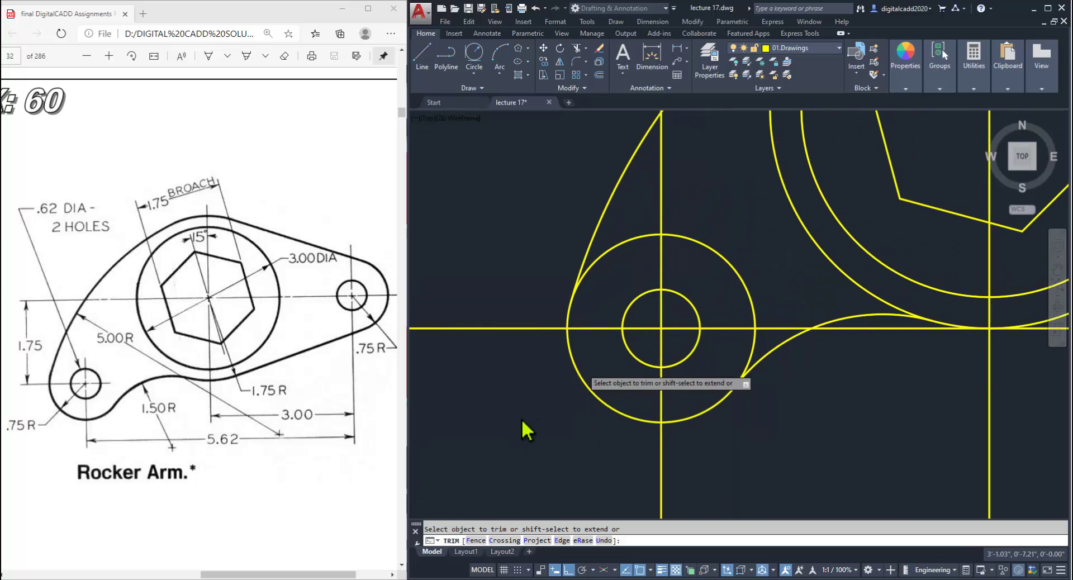
- Trim the inner side of the lower-left 0.75 radius circle between the large arc and the fillet, and erase the leftover arc
click(588, 276)
click(754, 354)
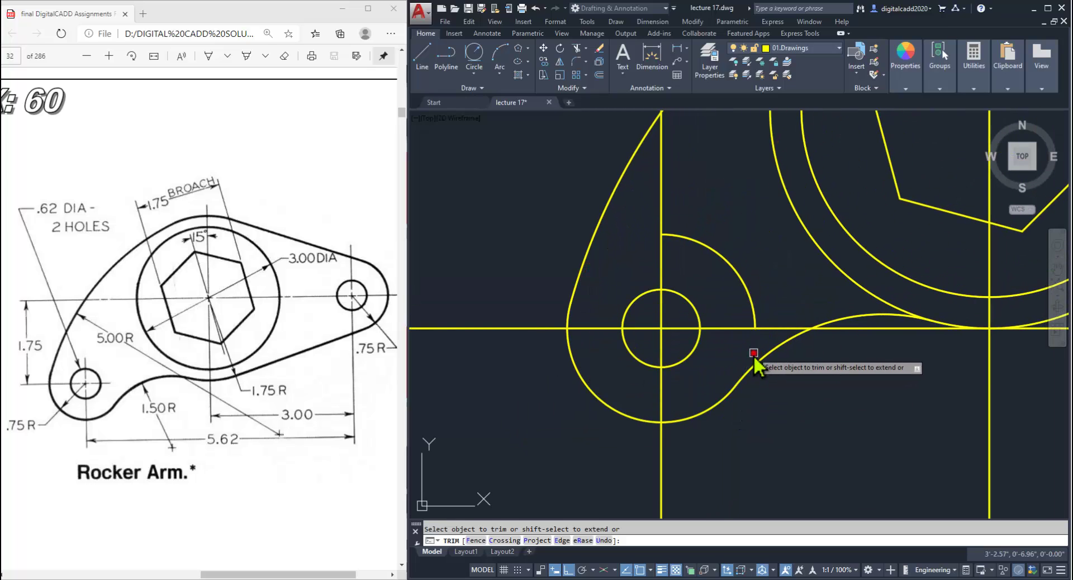
key(Return)
click(754, 311)
key(Delete)
scroll(654, 380, down, 3)
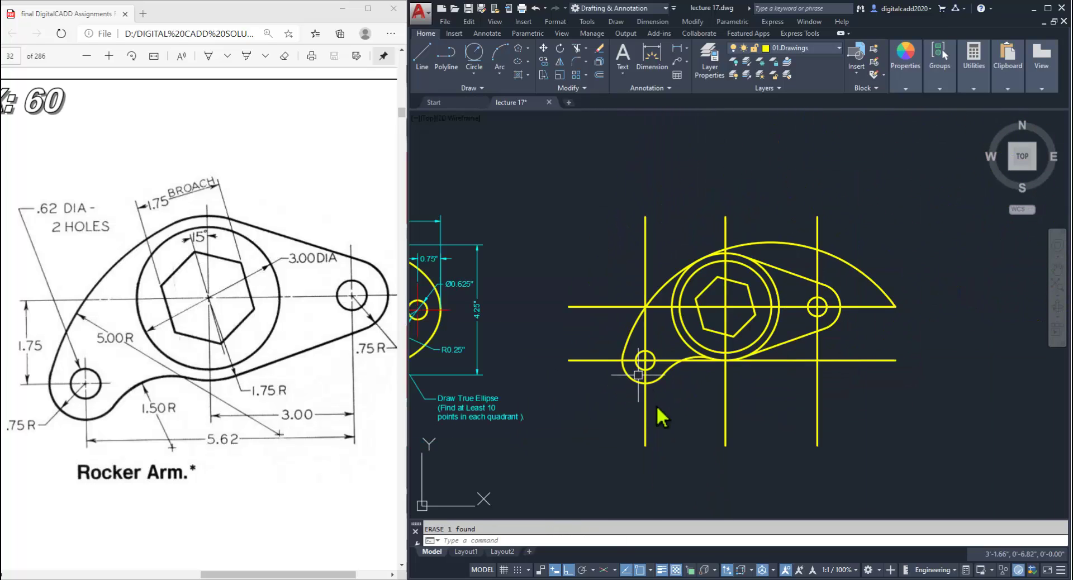
- Trim the radius 5 circle at its upper tangent point with the outer hub circle and erase the leftover arc
middle_drag(701, 398, 653, 397)
scroll(592, 367, up, 4)
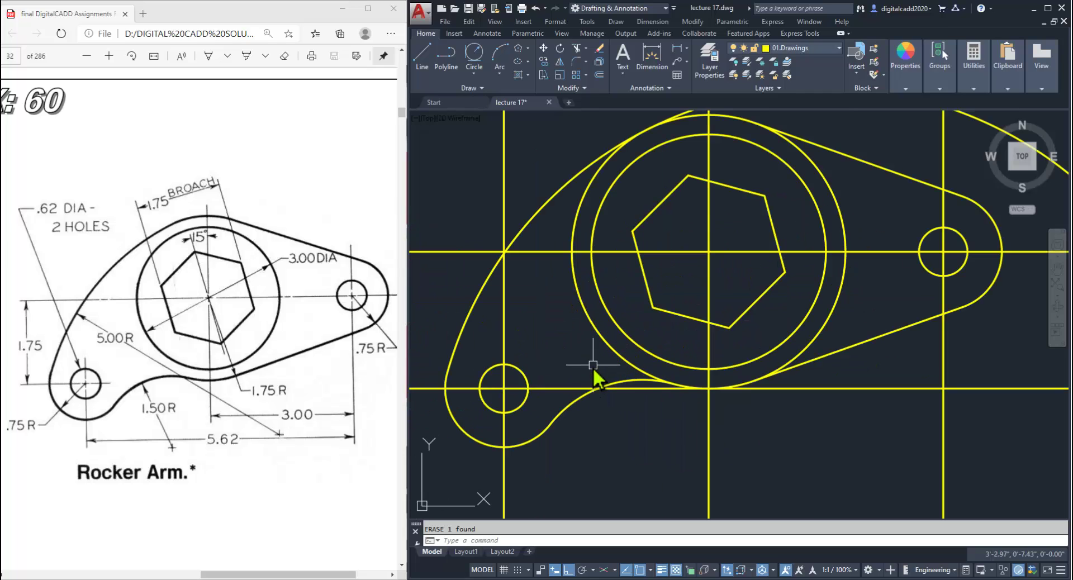
text(tr)
key(Return)
scroll(615, 301, up, 5)
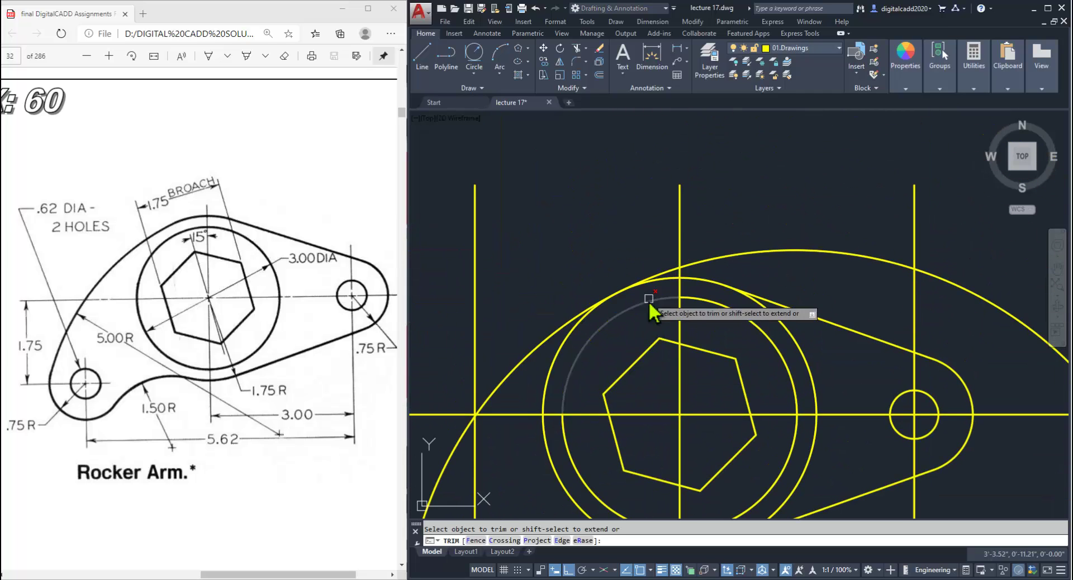
click(620, 260)
scroll(639, 226, down, 4)
key(Return)
click(716, 219)
key(Delete)
- Trim away the right and left portions of the outer hub circle that lie inside the rocker arm profile
mouse_move(642, 400)
middle_down()
mouse_move(699, 404)
mouse_move(698, 394)
middle_up()
text(tr)
key(Return)
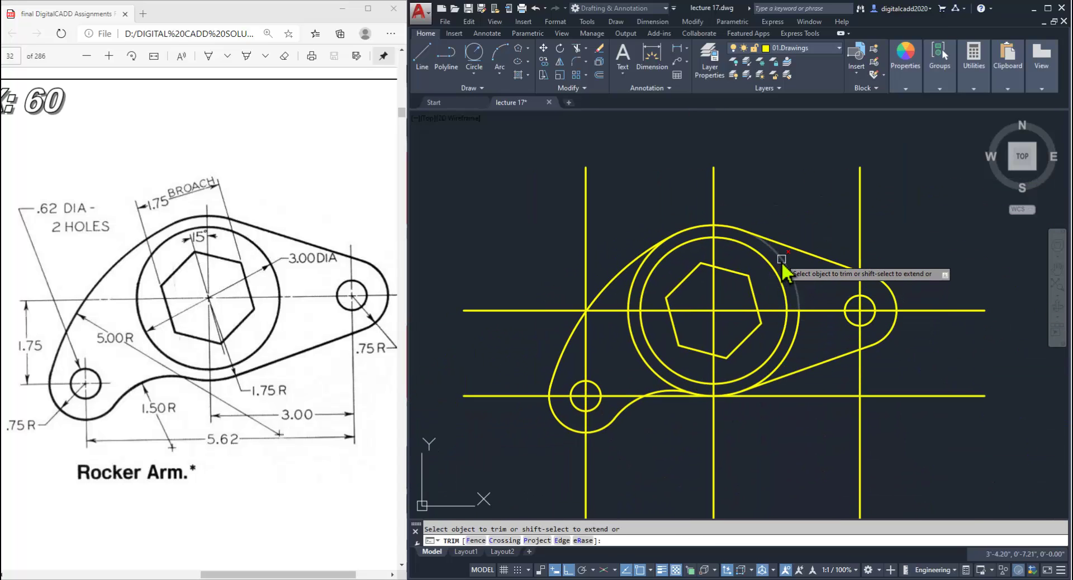
click(794, 358)
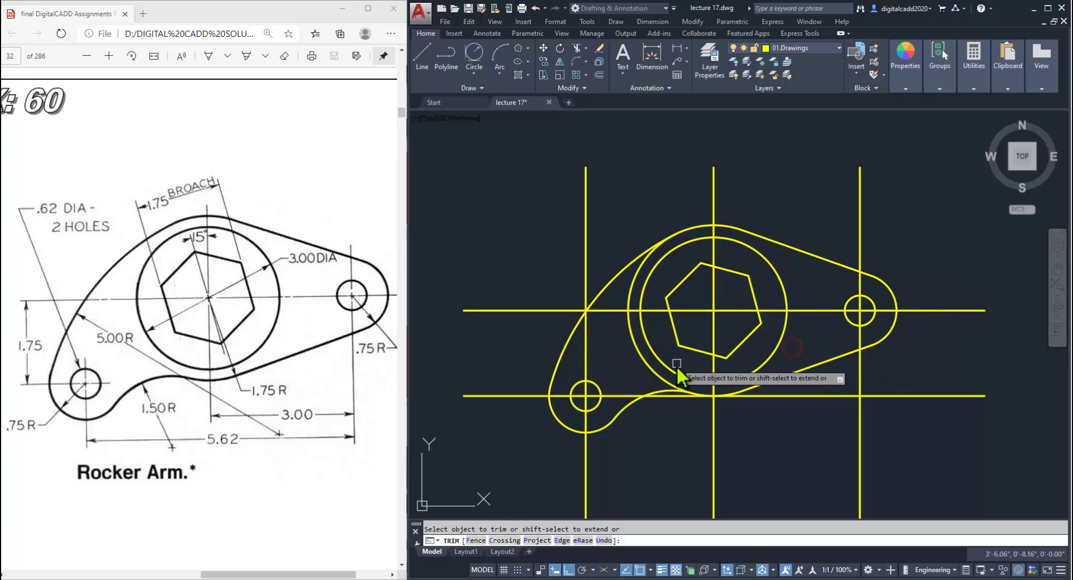
click(652, 373)
click(628, 298)
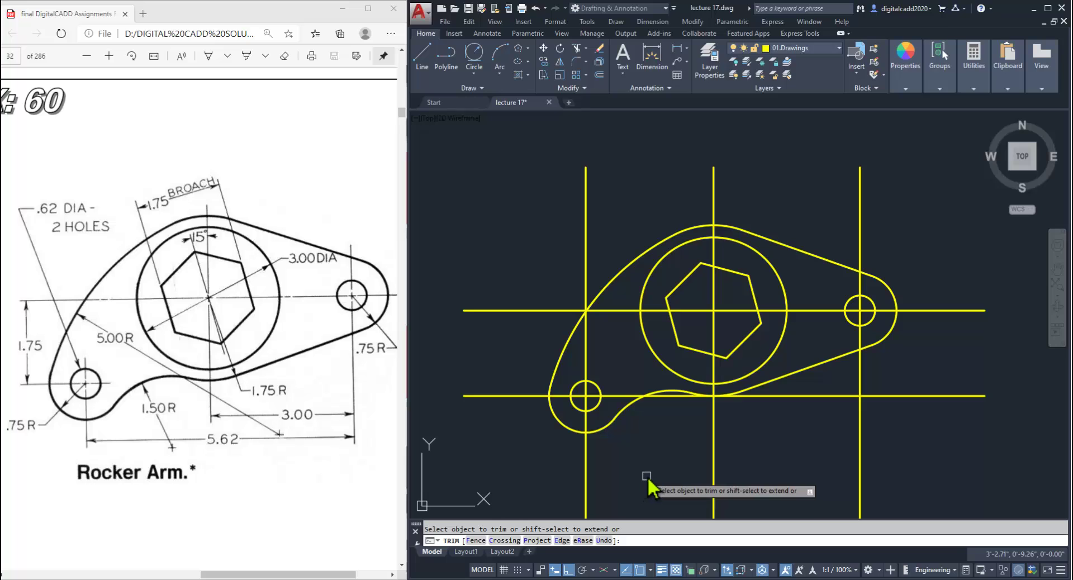
key(Return)
- Erase the five horizontal and vertical construction lines running through the rocker arm
mouse_move(657, 464)
middle_down()
mouse_move(677, 374)
mouse_move(672, 419)
mouse_move(686, 400)
middle_up()
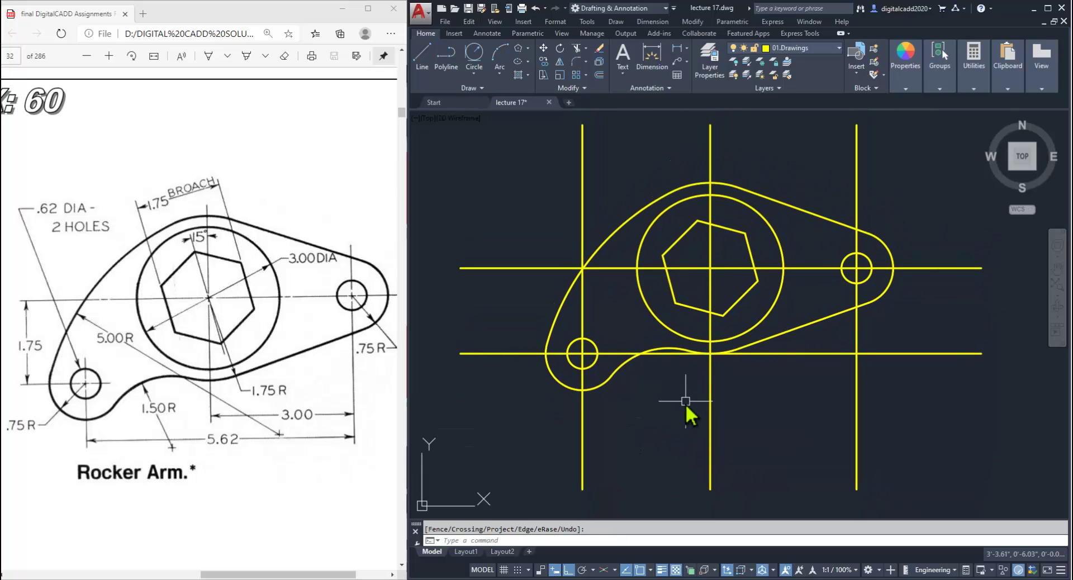
mouse_move(736, 345)
middle_down()
mouse_move(726, 371)
mouse_move(749, 402)
middle_up()
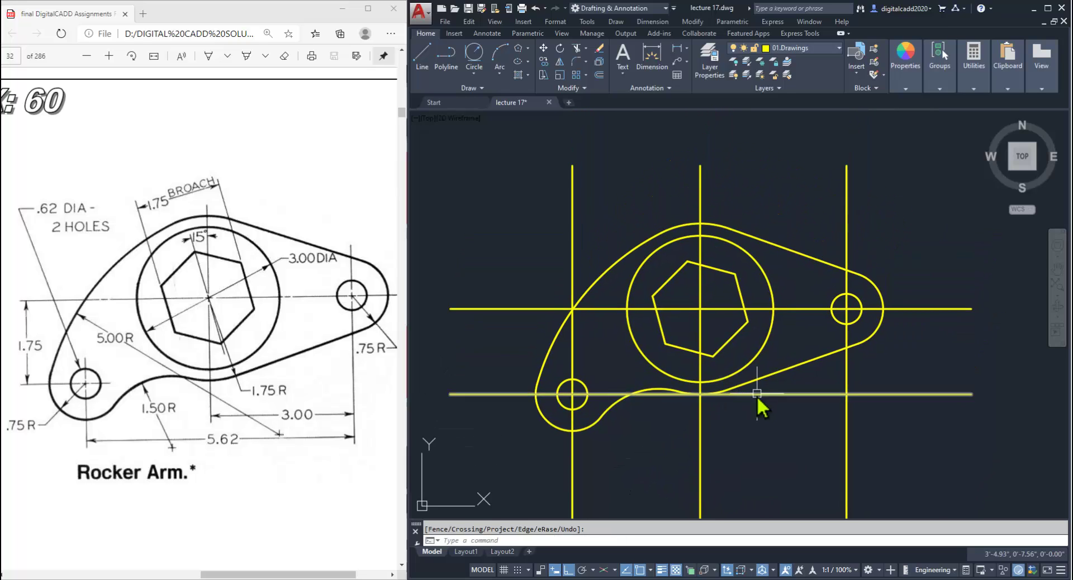
middle_drag(711, 443, 722, 433)
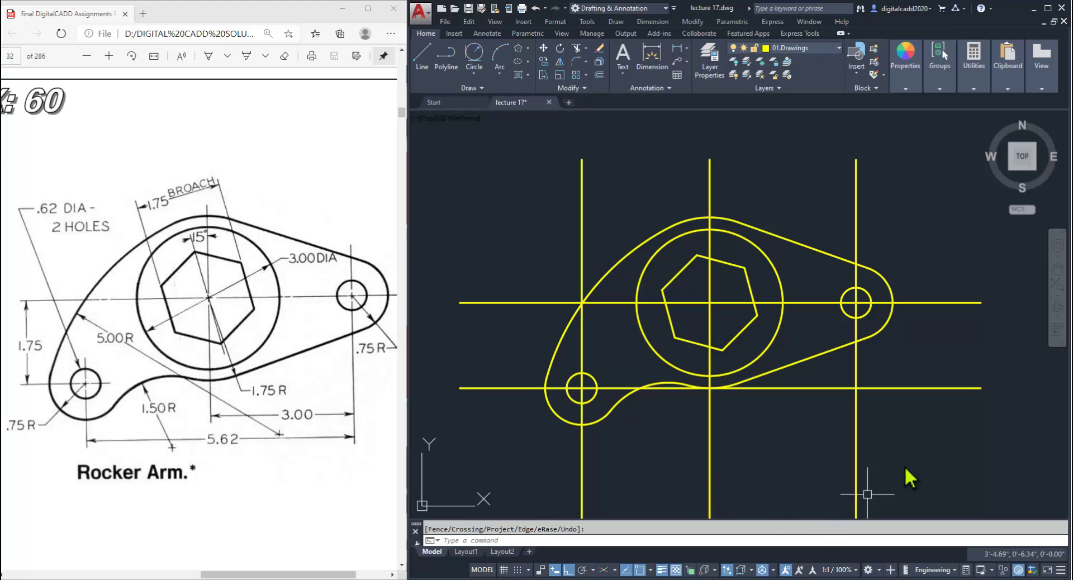
key(Escape)
click(1000, 280)
click(950, 439)
click(916, 149)
click(562, 184)
key(Delete)
mouse_move(733, 393)
shift+middle_down()
mouse_move(749, 371)
mouse_move(702, 288)
shift+middle_up()
middle_drag(732, 331, 729, 360)
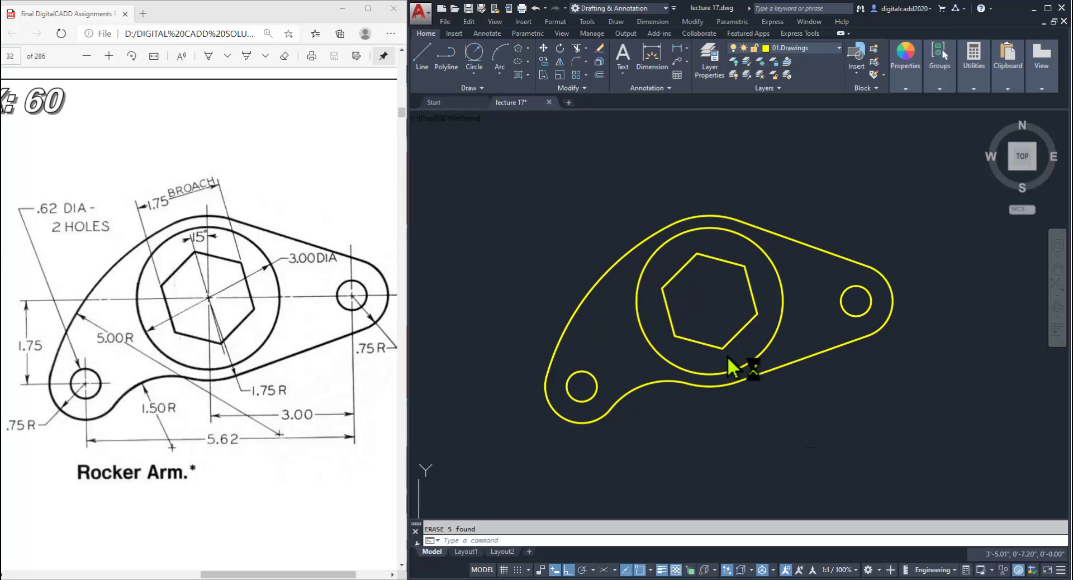
- Make 04.Centre Lines the current layer and add center marks to the hub circle, the right end arc and the lower-left end arc
click(808, 49)
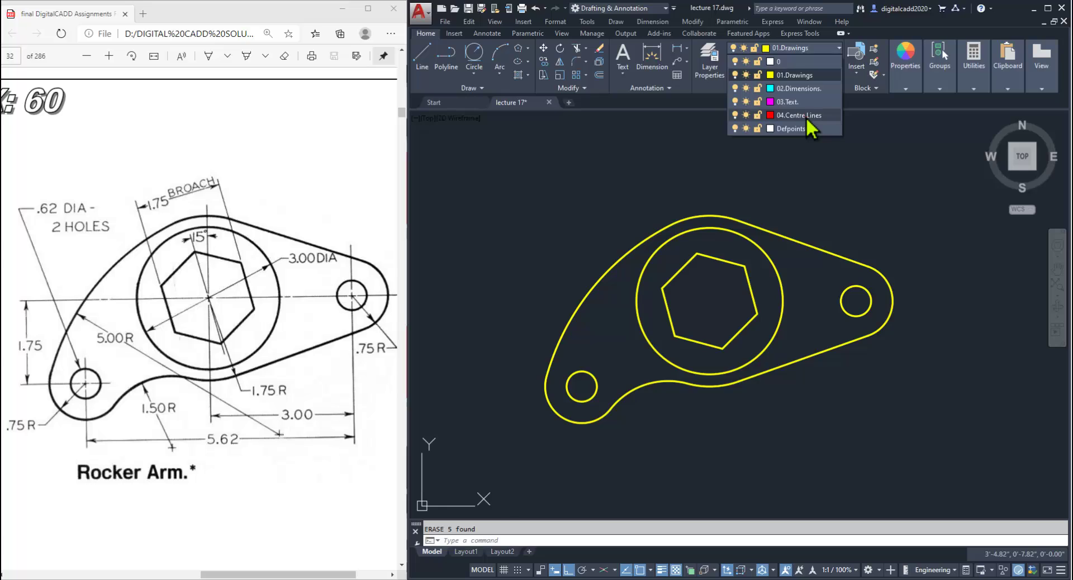
click(806, 117)
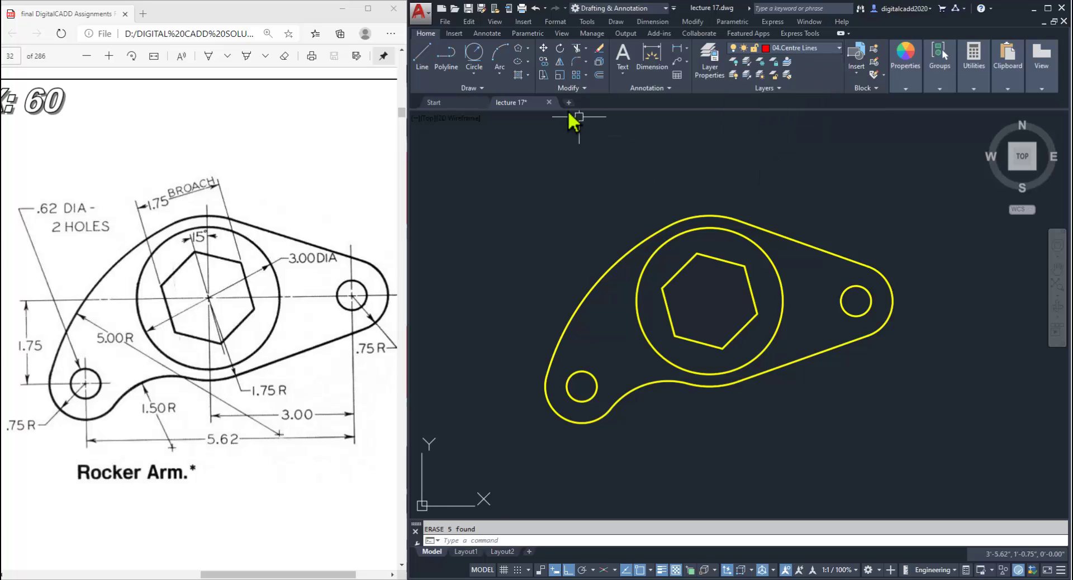
click(487, 34)
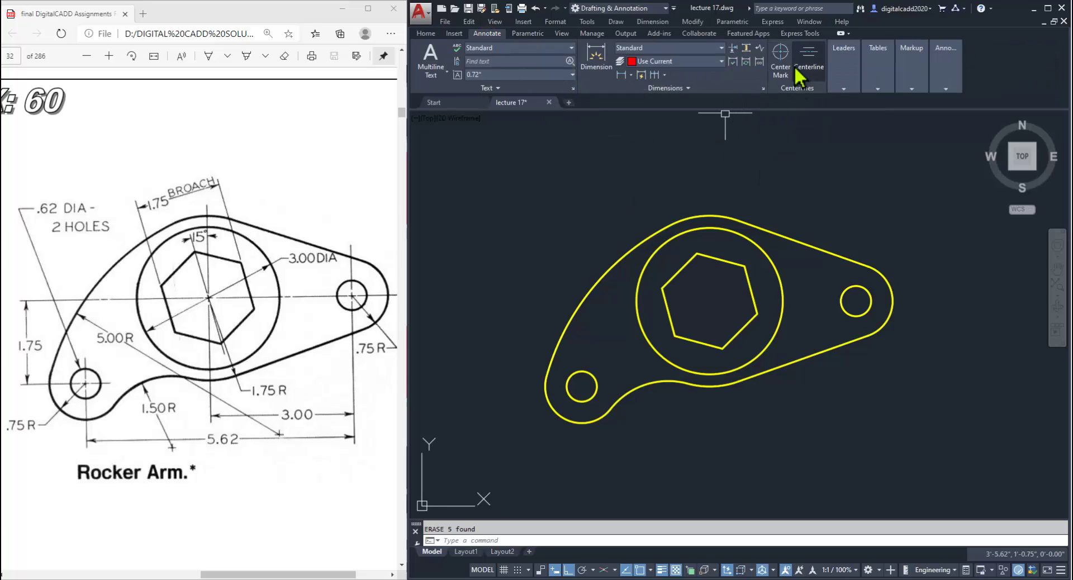
click(781, 56)
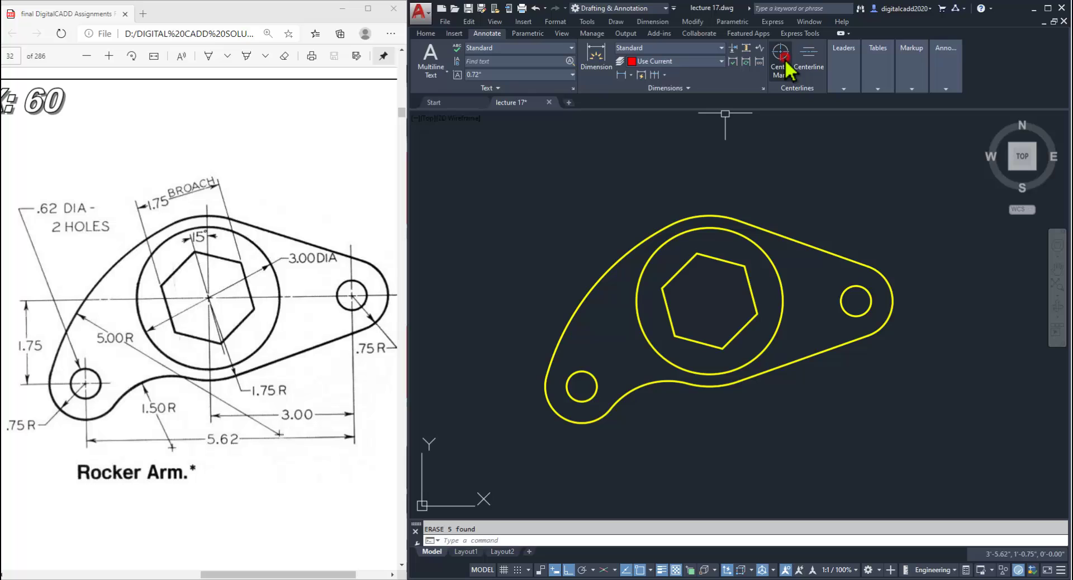
click(783, 301)
click(893, 297)
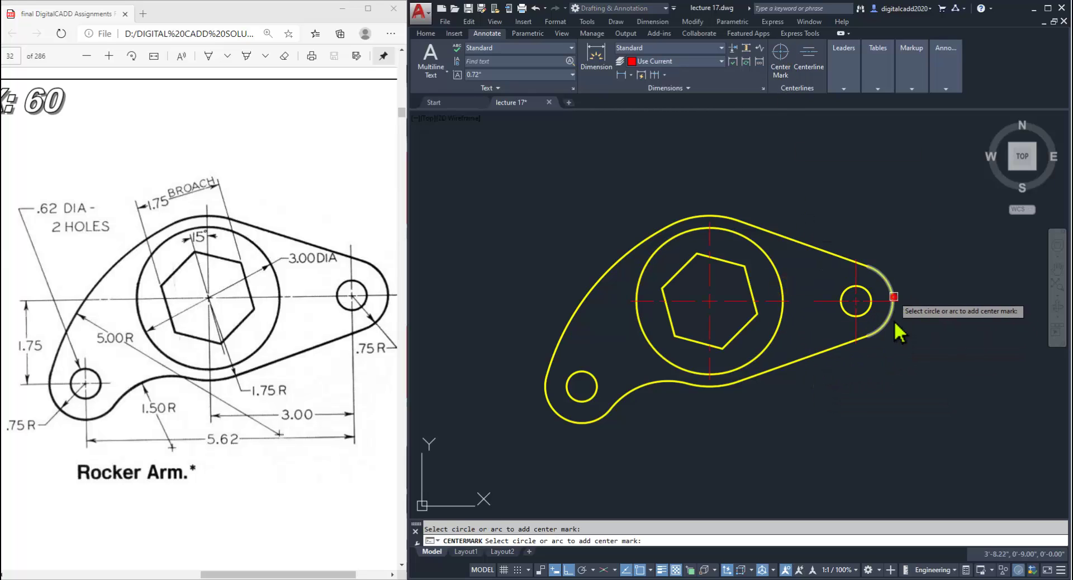
click(581, 426)
key(Return)
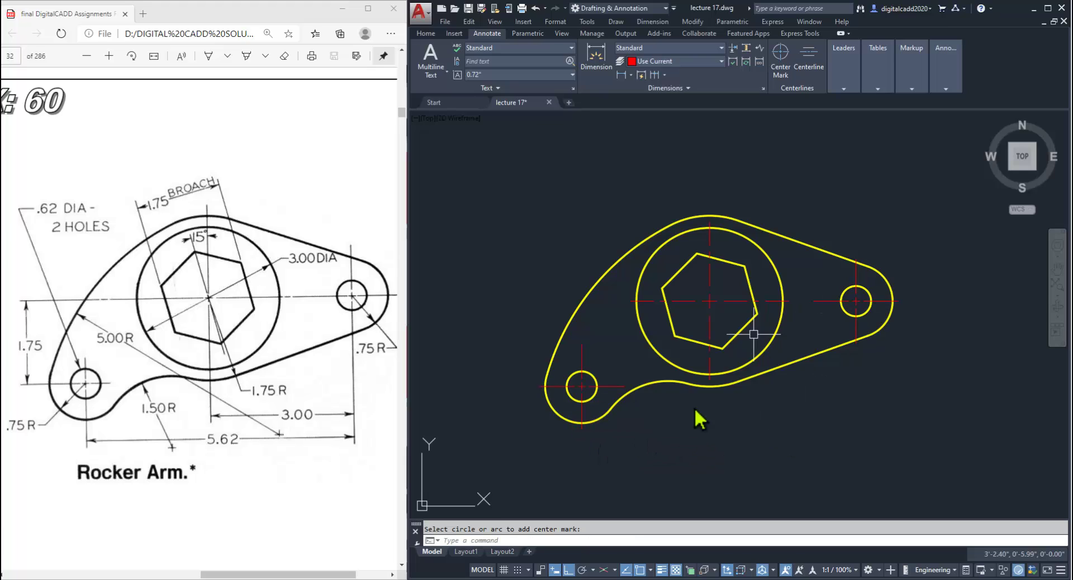
- Maximize the drawing window and make 02.Dimensions. the current layer
middle_drag(702, 448, 704, 466)
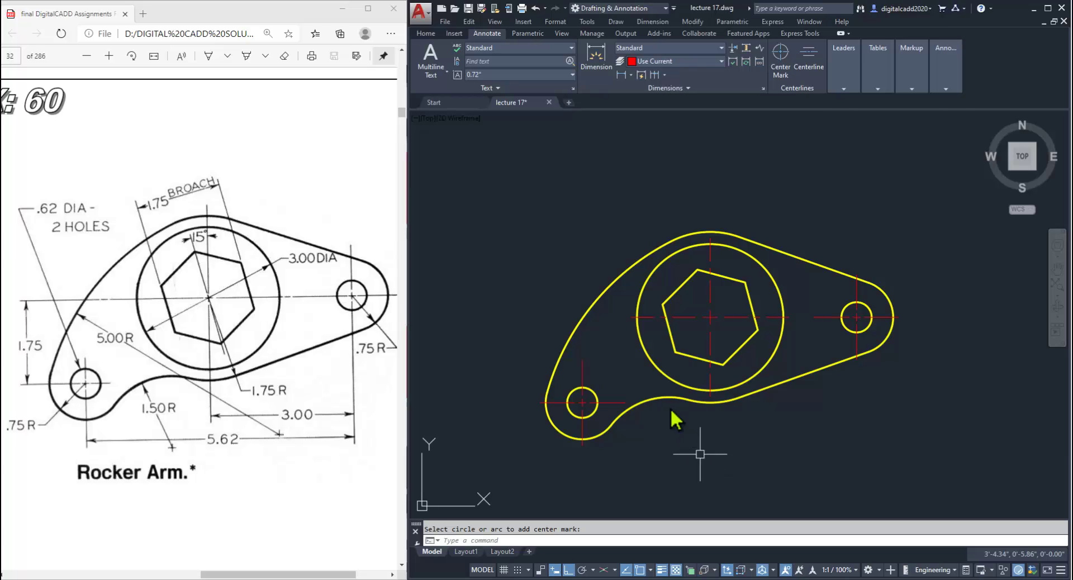
click(1048, 8)
scroll(559, 290, down, 2)
middle_drag(536, 291, 570, 293)
scroll(570, 294, up, 3)
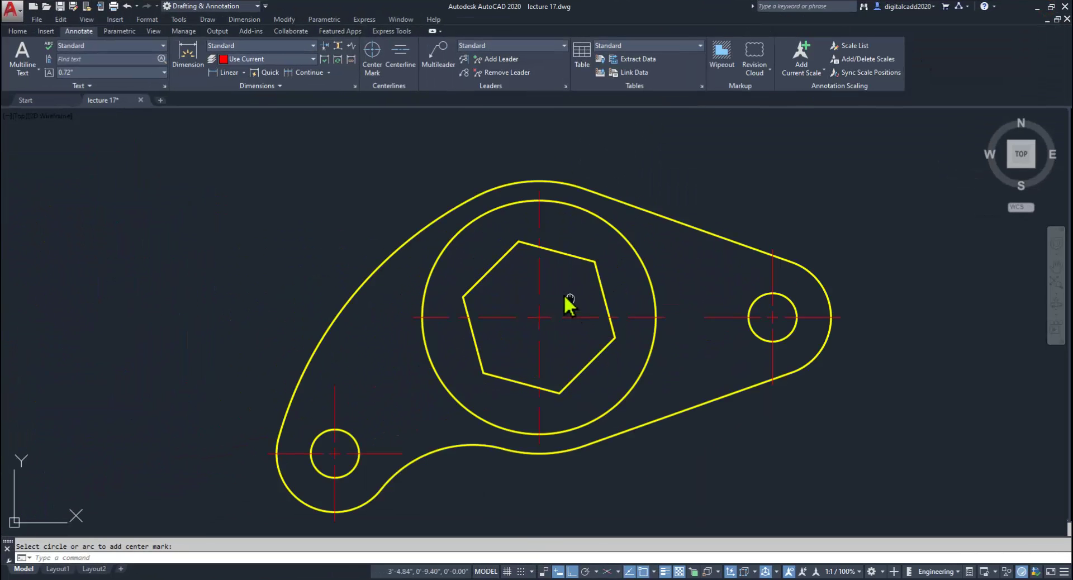
click(18, 31)
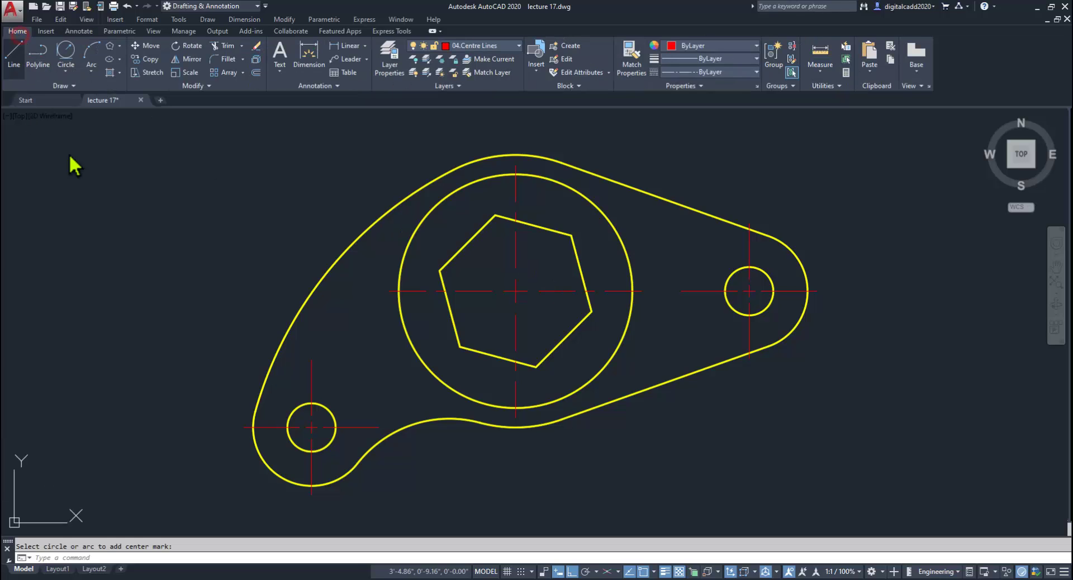
click(517, 45)
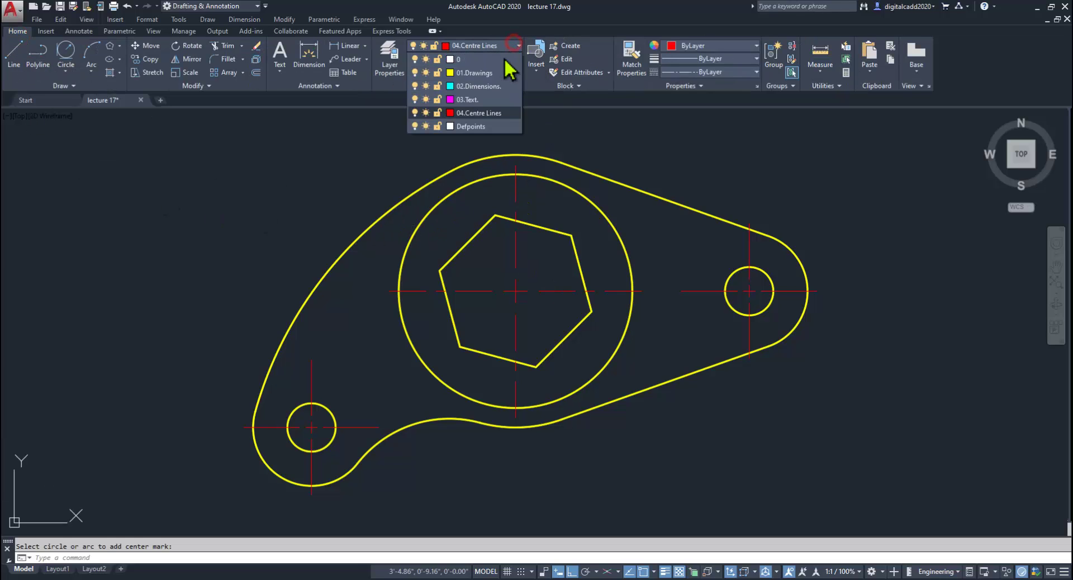
click(475, 86)
middle_drag(491, 287, 523, 274)
- Add a vertical linear dimension from the lower-left hole's centre line to the hub's centre line, placed outside the profile's left side
click(364, 45)
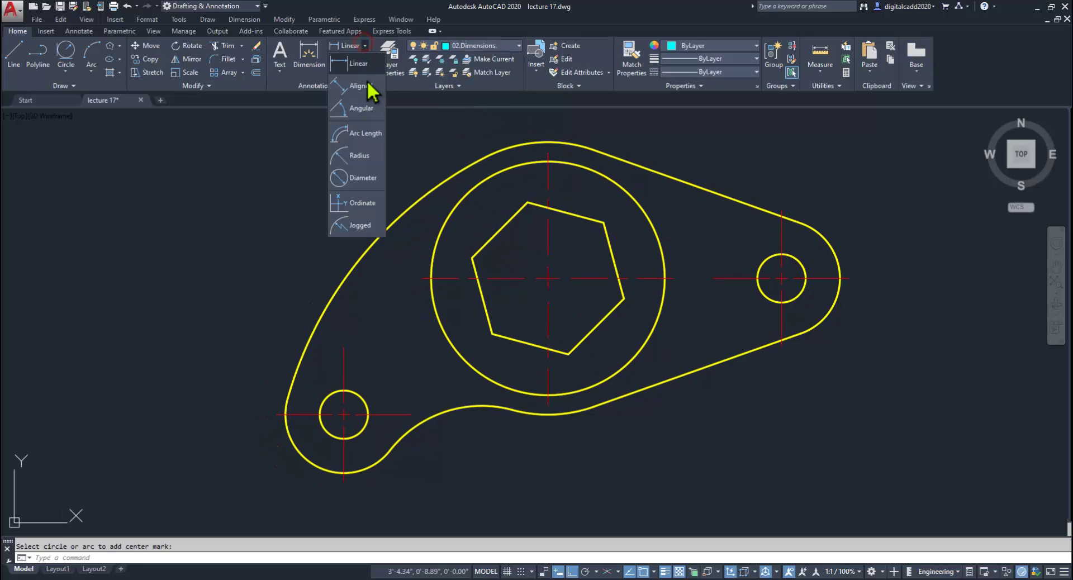
click(344, 65)
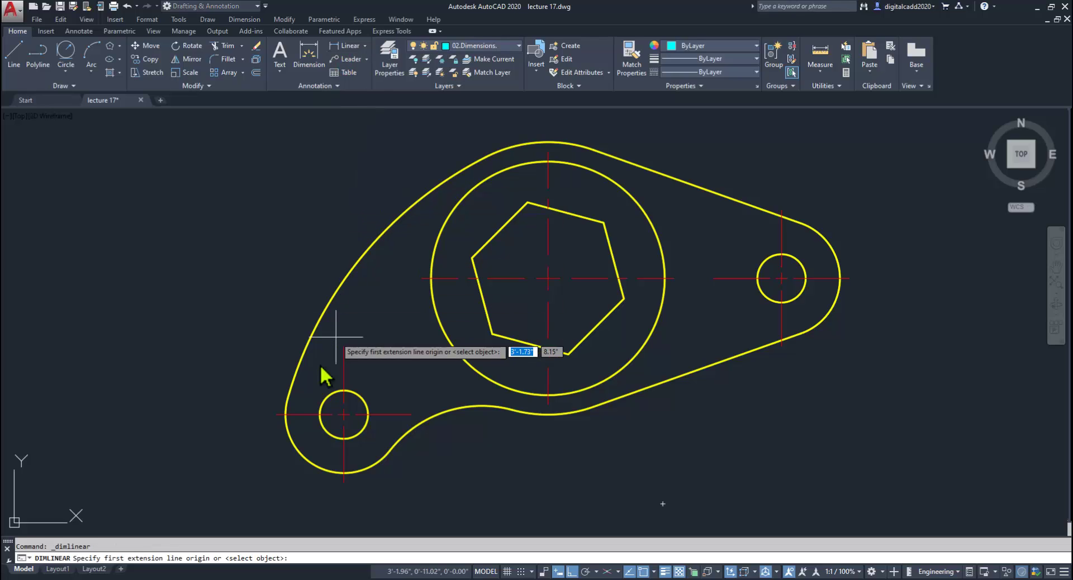
click(274, 418)
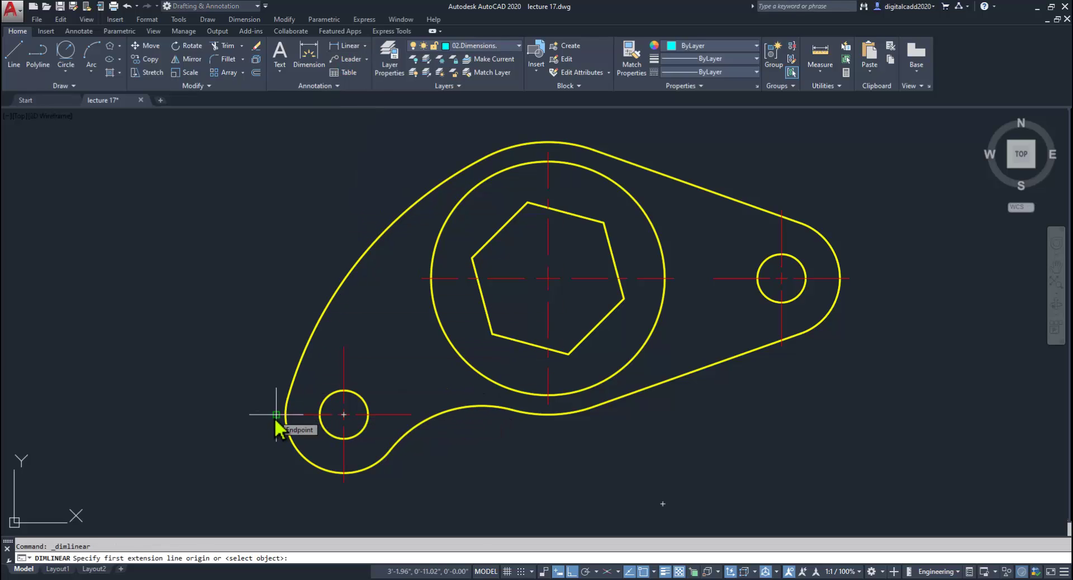
click(421, 278)
click(237, 318)
- Add a horizontal linear dimension between the centre lines of the lower-left and right holes, placed well below the part
key(space)
click(344, 483)
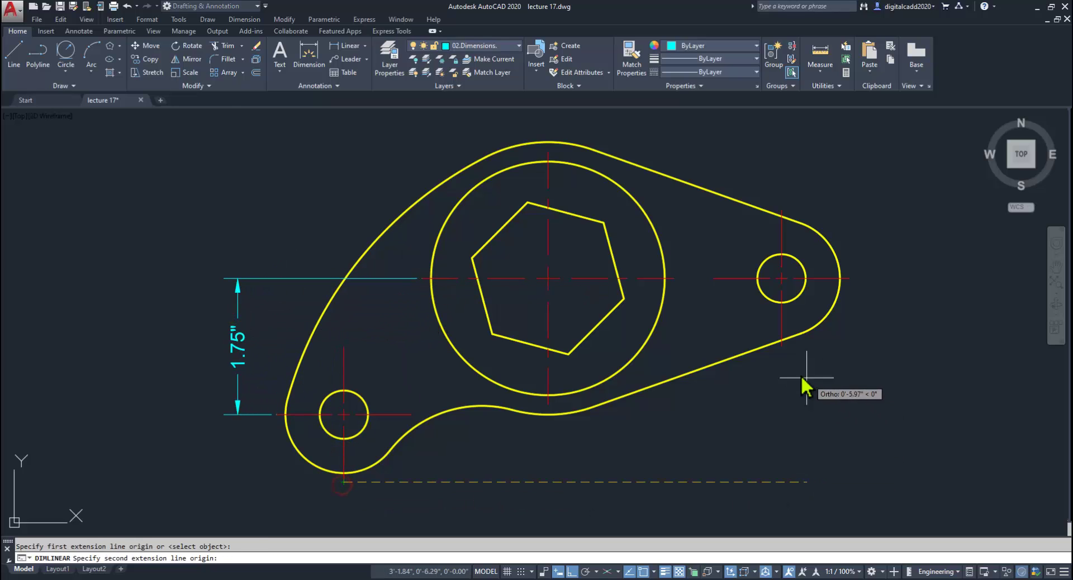
click(781, 347)
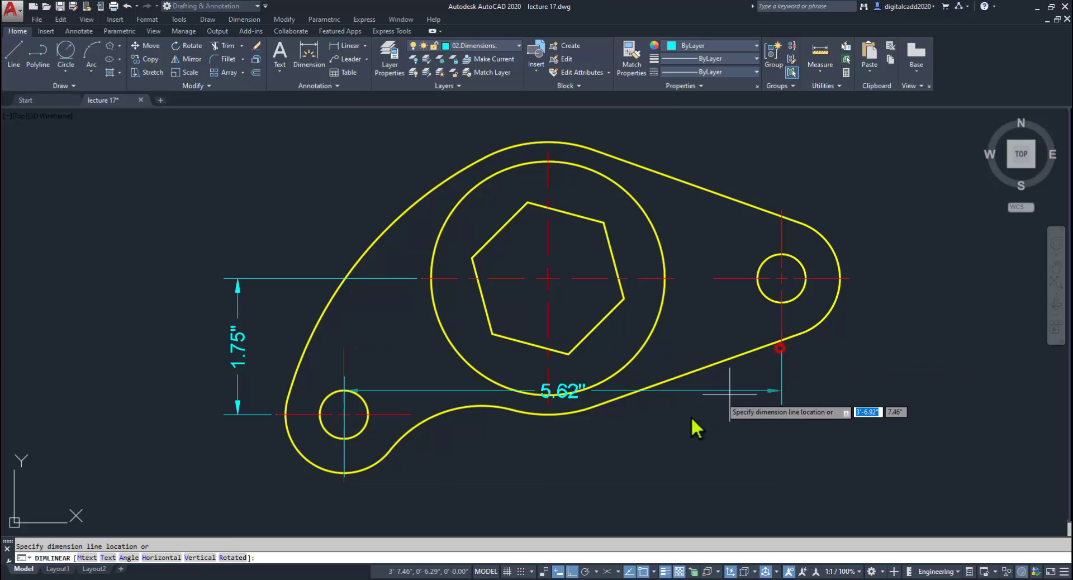
middle_drag(603, 555, 609, 448)
click(605, 462)
- Add a horizontal linear dimension from the hub's centre line to the right hole's centre line, placed above the overall hole spacing dimension
key(space)
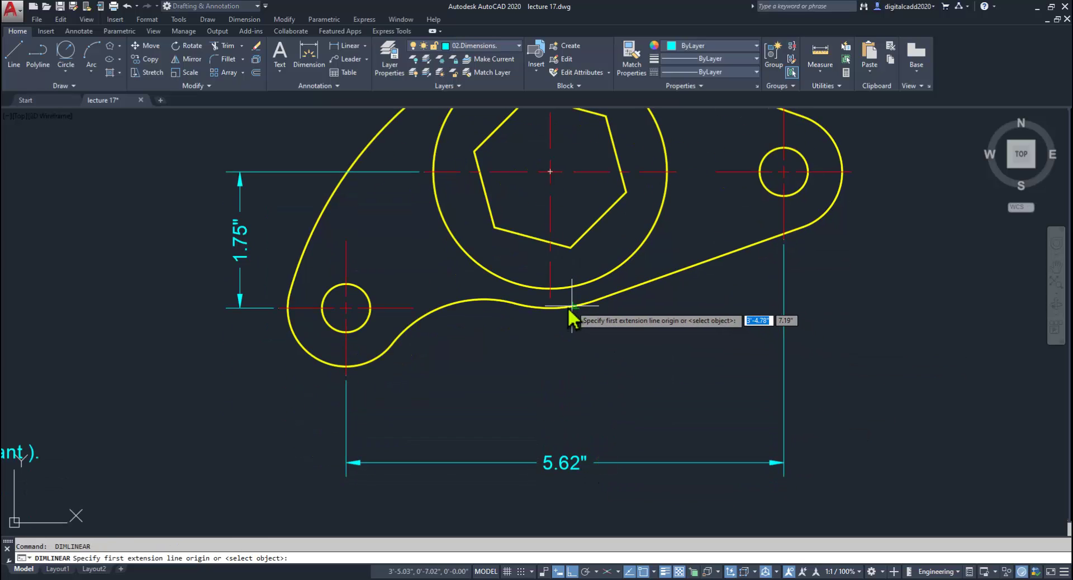
click(550, 298)
click(784, 239)
click(696, 357)
mouse_move(690, 377)
middle_down()
mouse_move(686, 454)
mouse_move(735, 445)
mouse_move(726, 378)
mouse_move(683, 444)
mouse_move(709, 443)
mouse_move(705, 387)
middle_up()
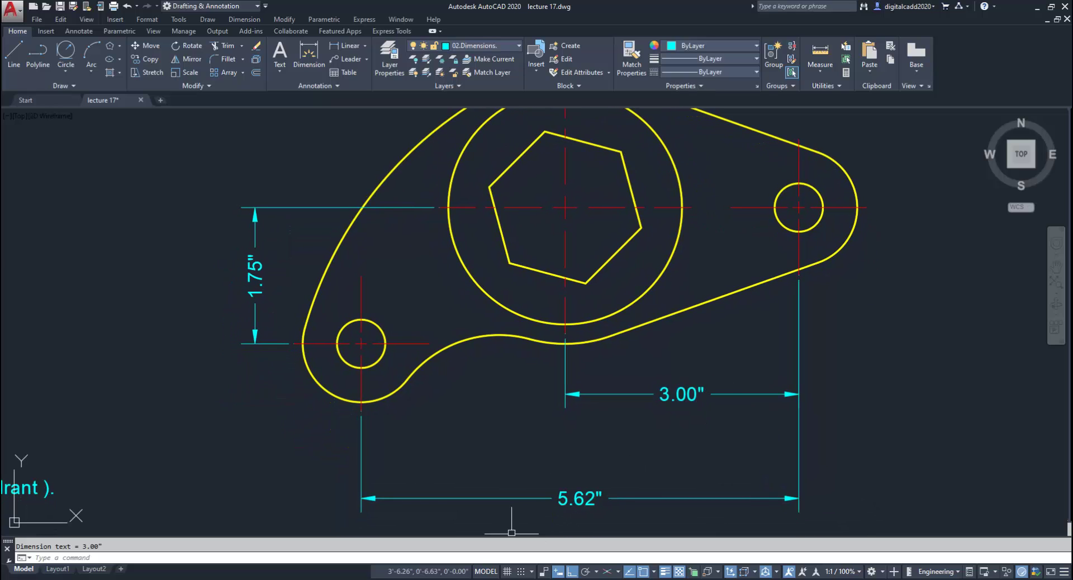
- Check the dimensions in the assignments PDF and add a radius dimension to the lower-left end arc
click(325, 577)
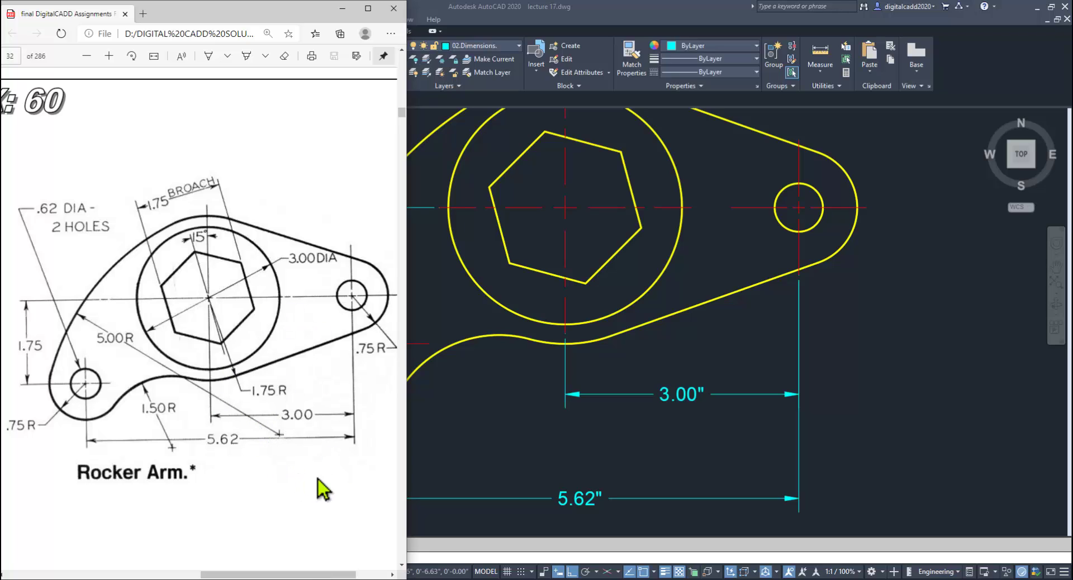
click(666, 430)
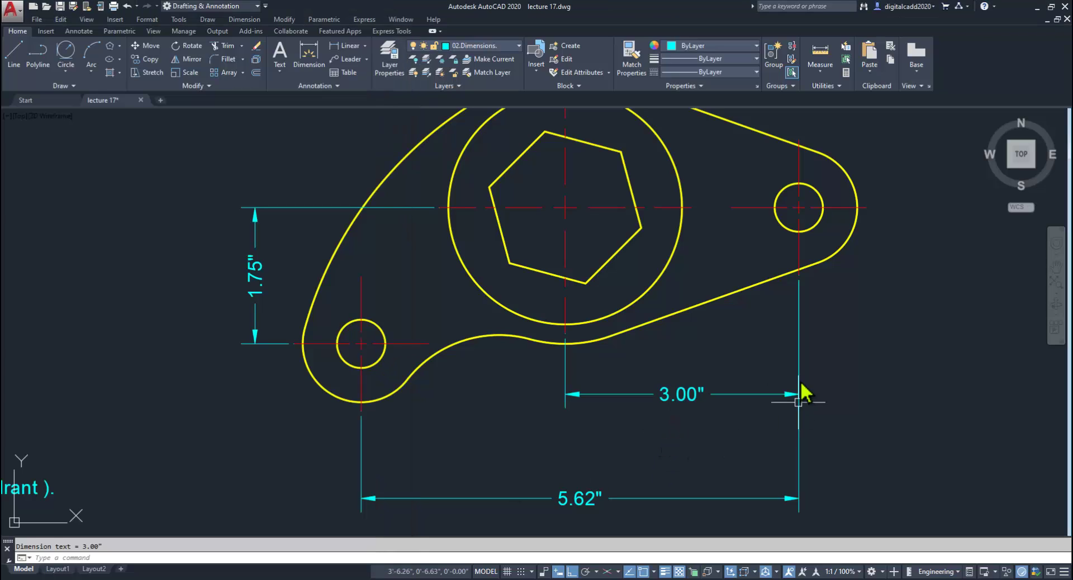
click(311, 64)
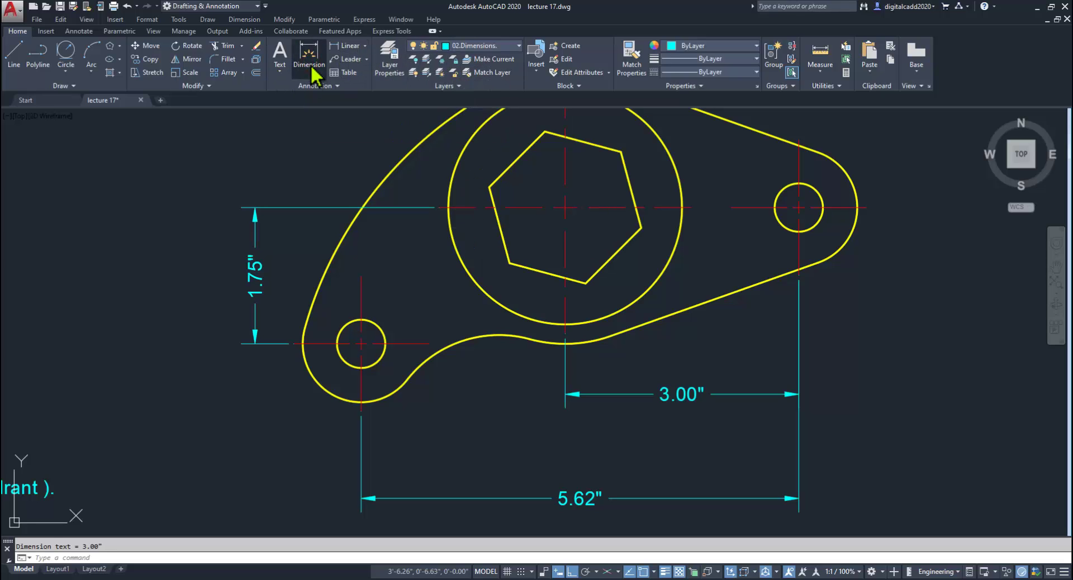
click(324, 394)
click(312, 412)
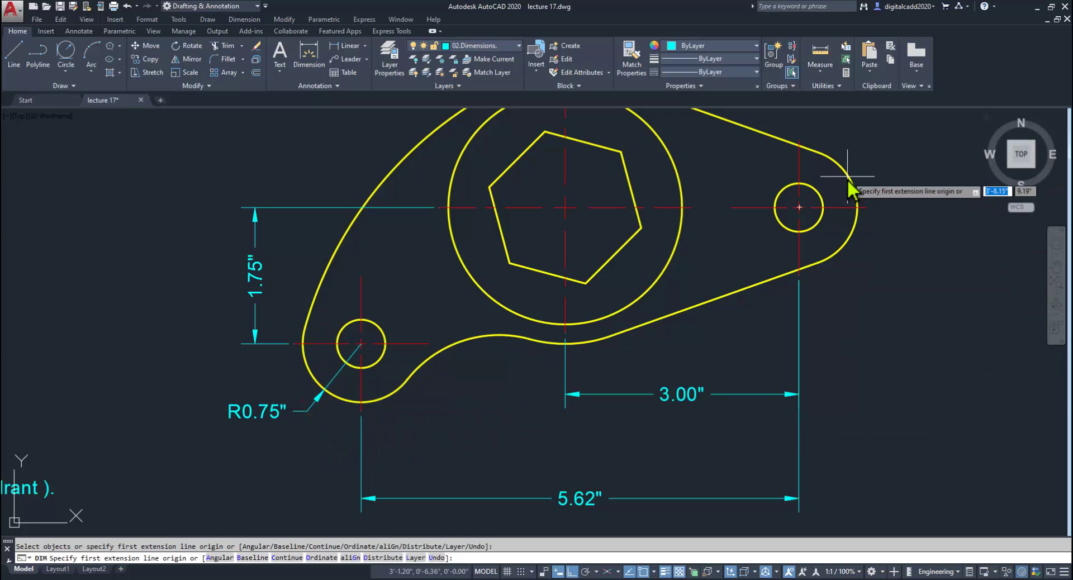
- Add a radius dimension to the right end arc, placing its text outside the profile at the upper right
scroll(730, 328, up, 4)
click(739, 299)
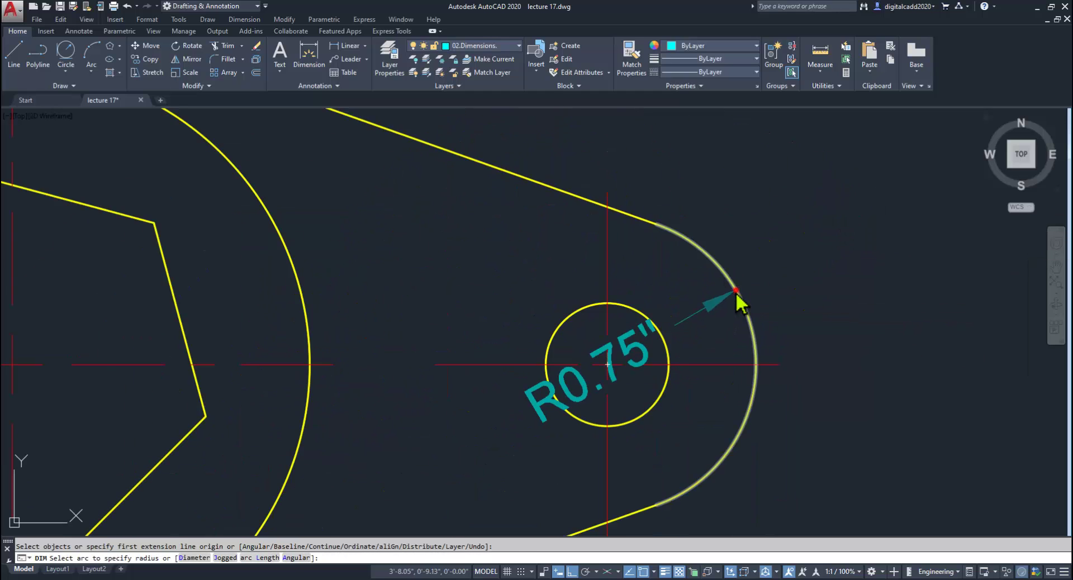
click(795, 262)
scroll(788, 394, down, 3)
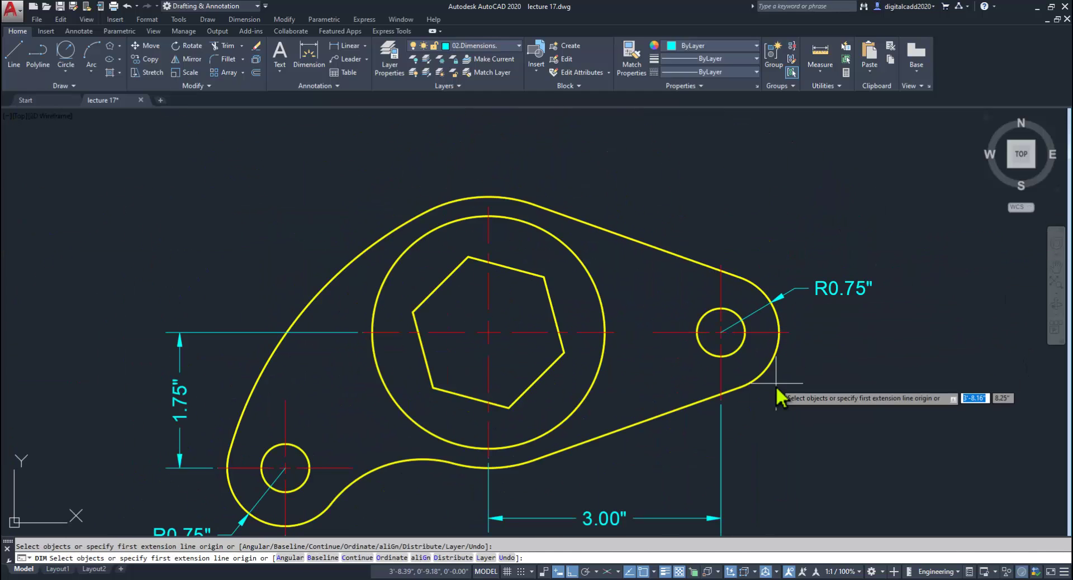
- Add a diameter dimension to the right hole, placing its text outside the profile below the radius dimension
scroll(727, 341, up, 3)
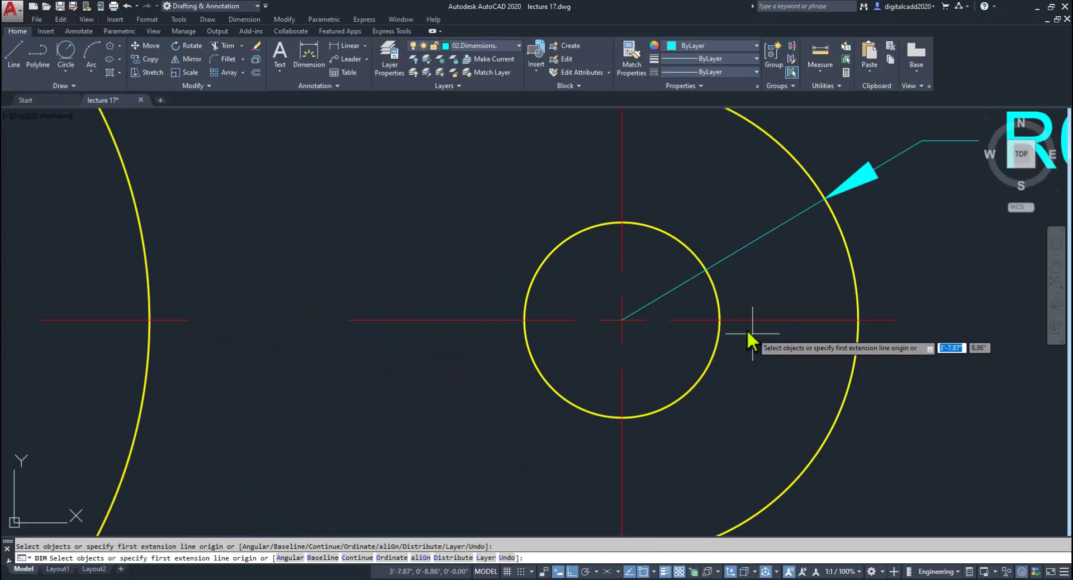
click(721, 333)
scroll(759, 397, down, 3)
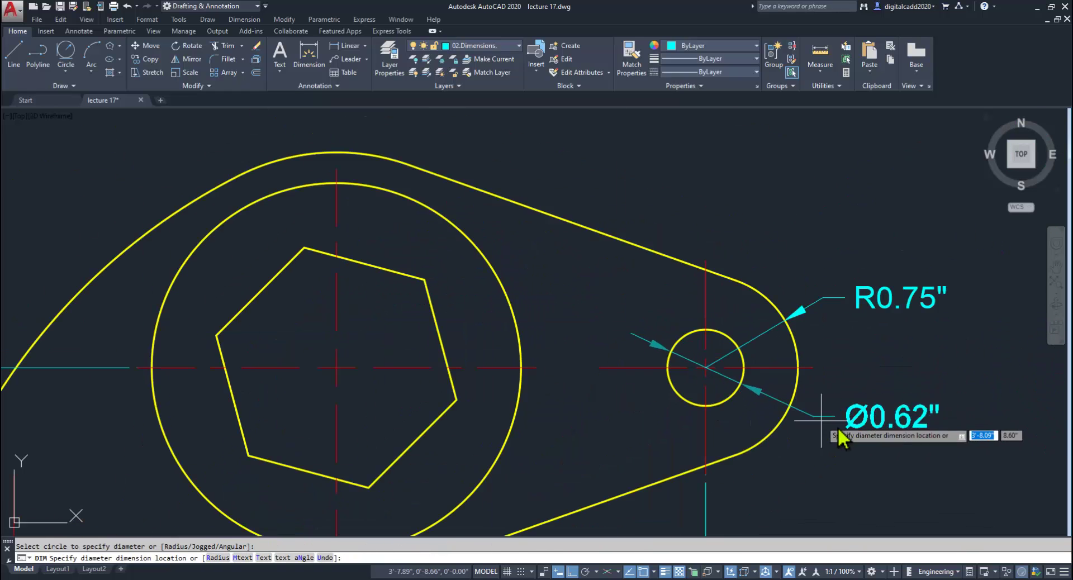
click(869, 423)
scroll(814, 421, down, 3)
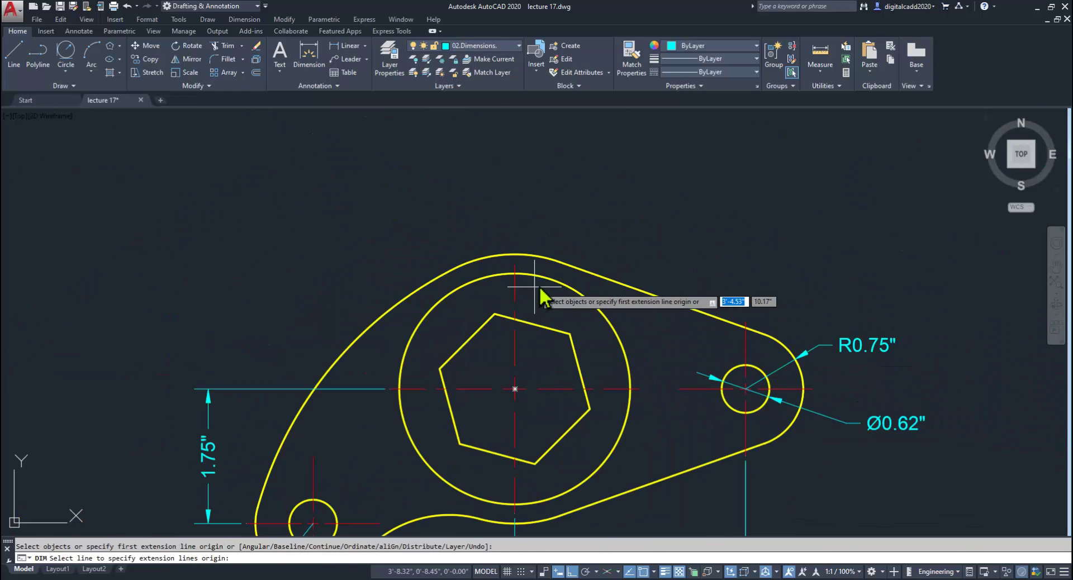
- Add a diameter dimension to the large hub circle, placing its text outside the profile at the upper right
click(551, 280)
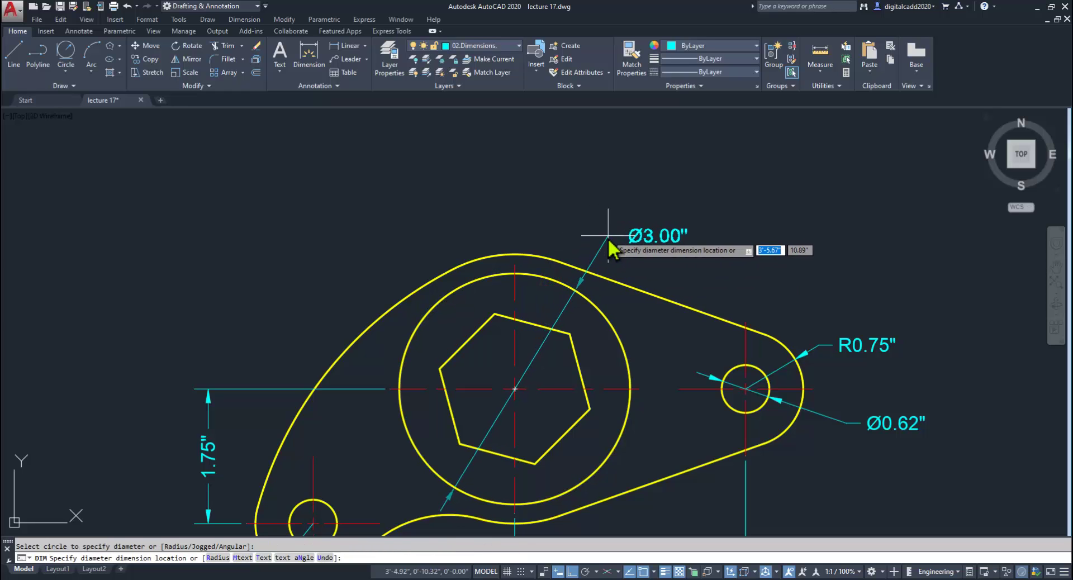
scroll(615, 285, down, 1)
middle_drag(619, 312, 628, 221)
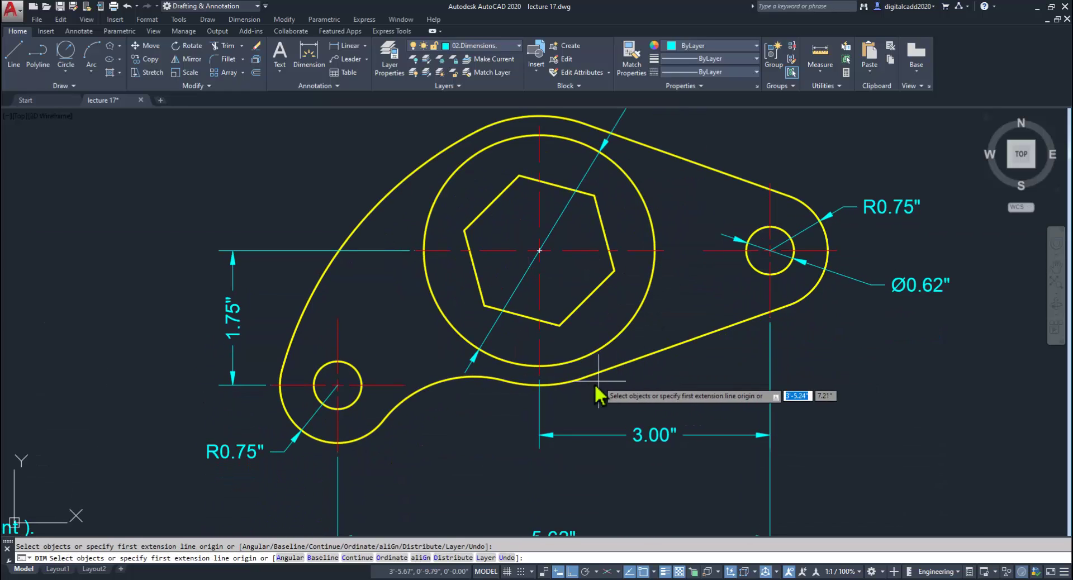
- Add a radius dimension to the hub's upper outer arc, placing its text above the profile at the upper left
scroll(567, 392, up, 1)
middle_drag(519, 190, 505, 297)
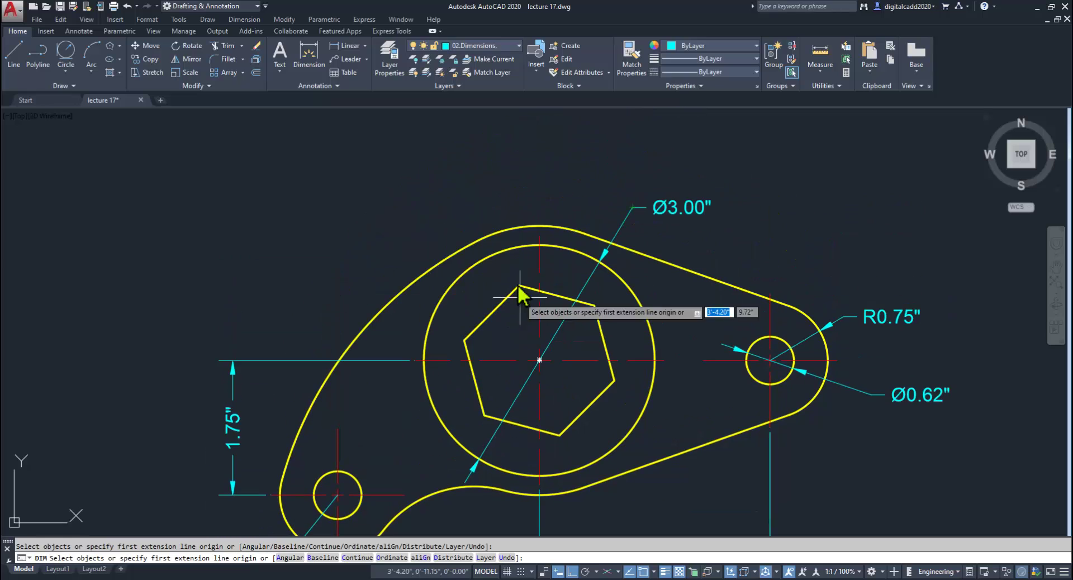
click(506, 230)
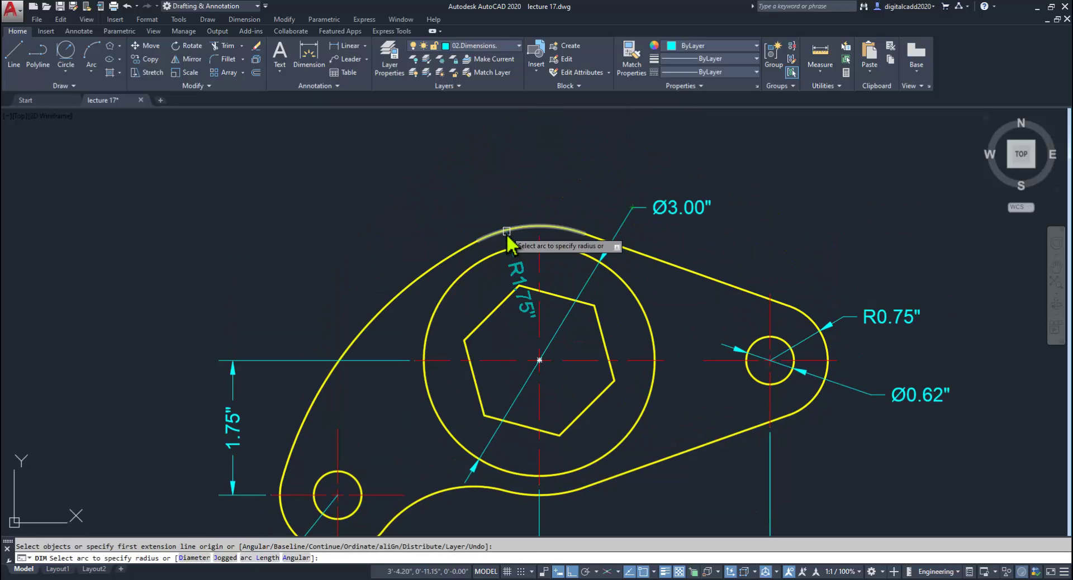
click(485, 200)
- Add a radius dimension to the large arc on the profile's left side, placing its text outside the profile
middle_drag(572, 351, 608, 326)
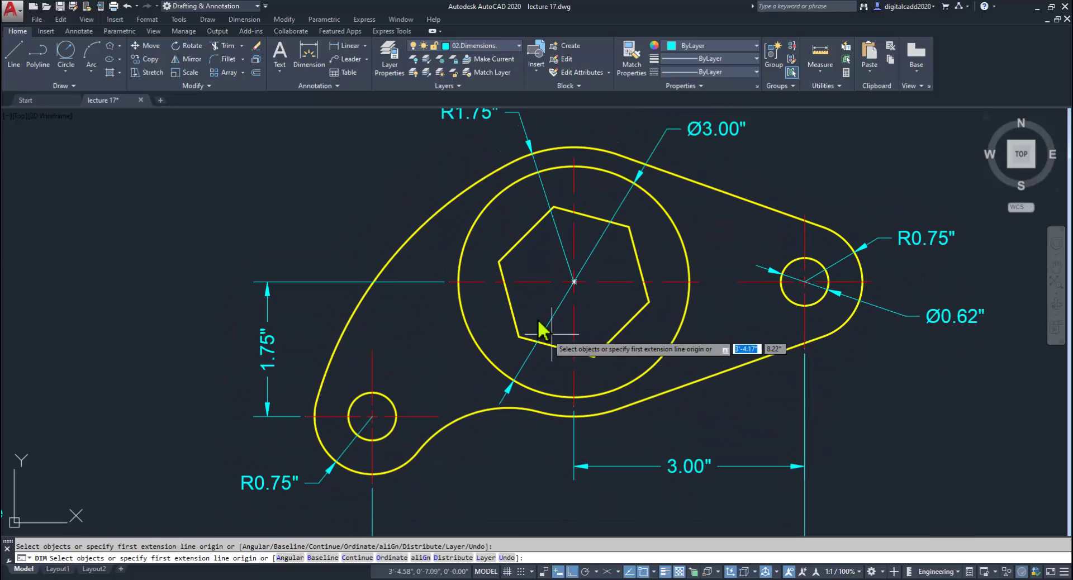
text(c)
key(Return)
key(Escape)
click(382, 281)
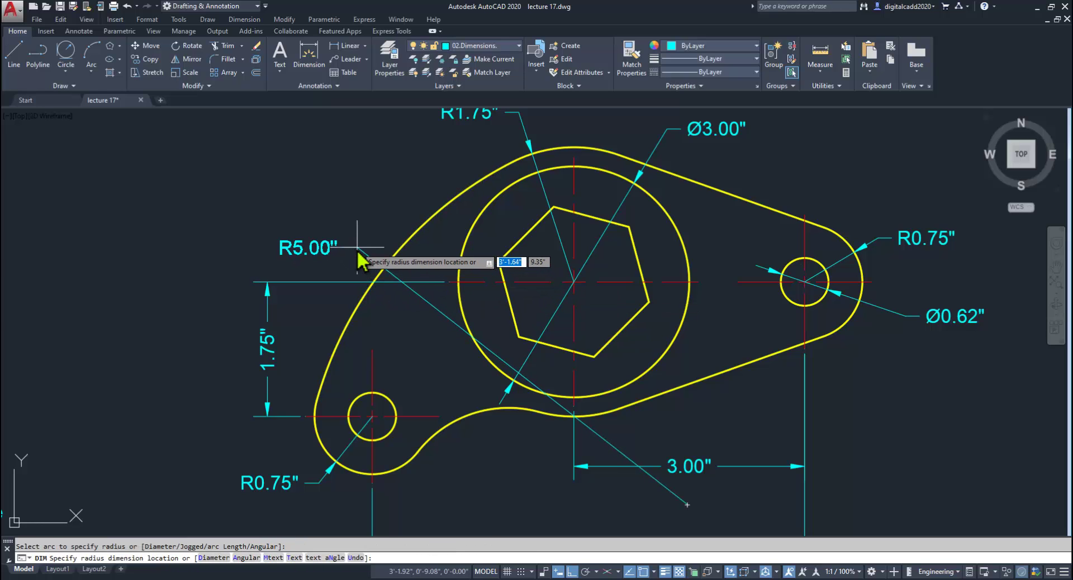
click(357, 247)
- Add a radius dimension to the concave arc between the lower-left end and the hub, placing its text above the arc
middle_drag(458, 438, 460, 367)
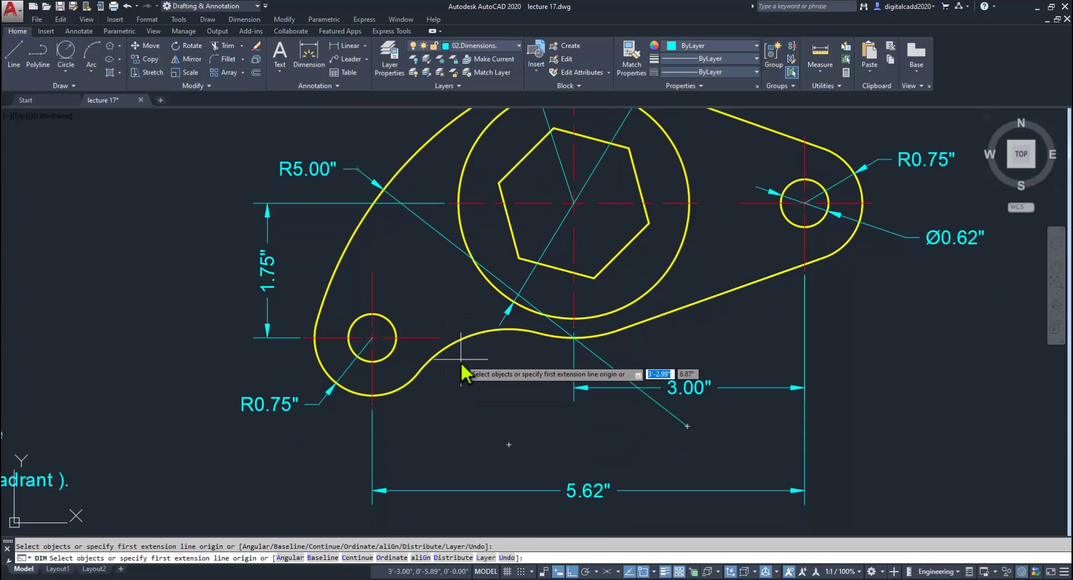
scroll(433, 349, up, 4)
click(453, 311)
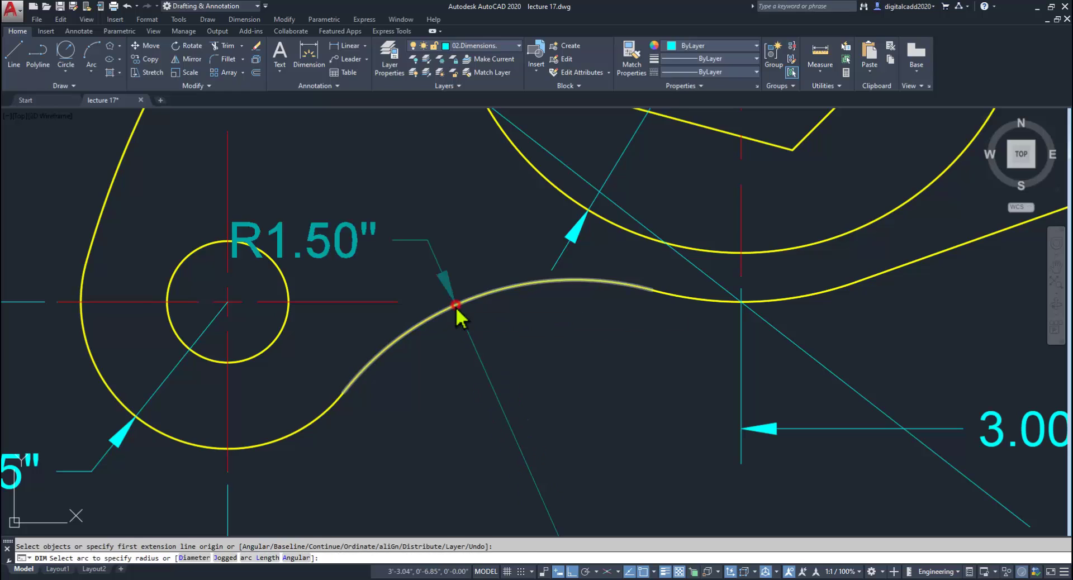
click(475, 247)
scroll(529, 292, down, 4)
- Check the hexagon's remaining dimensions on the Rocker Arm drawing in the assignments PDF
mouse_move(586, 403)
middle_down()
mouse_move(558, 479)
mouse_move(531, 495)
mouse_move(530, 430)
mouse_move(535, 515)
middle_up()
mouse_move(779, 449)
middle_down()
mouse_move(752, 363)
mouse_move(726, 408)
middle_up()
key(super)
key(super)
key(alt+Tab)
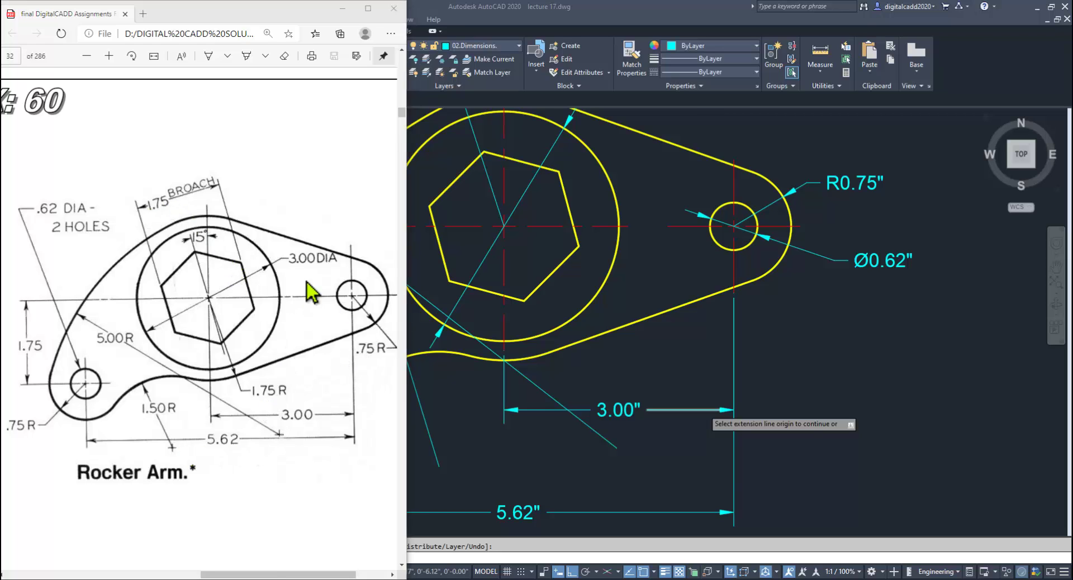
key(alt+Tab)
scroll(515, 304, up, 3)
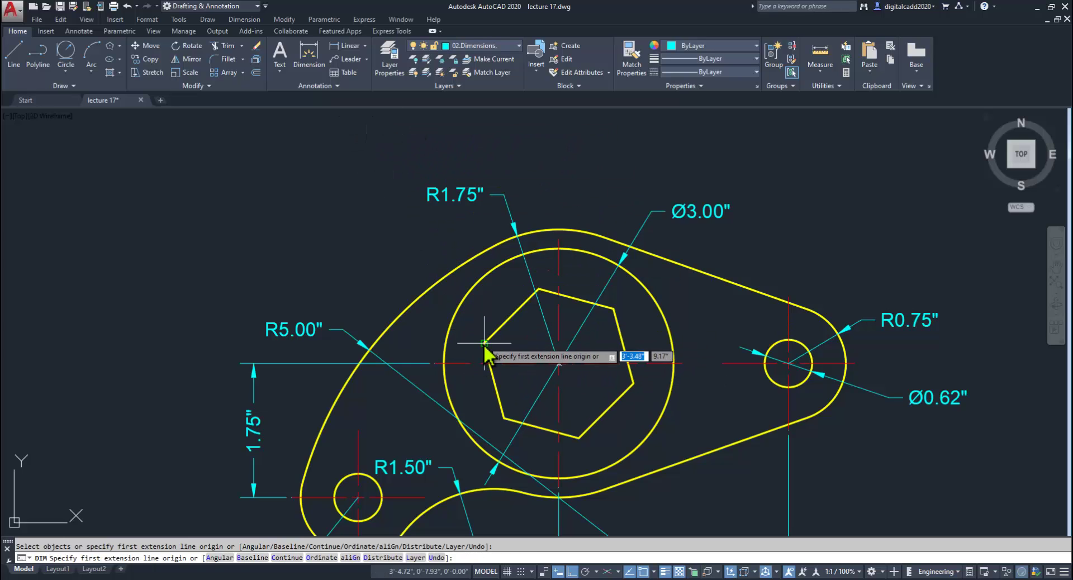
click(483, 343)
click(616, 307)
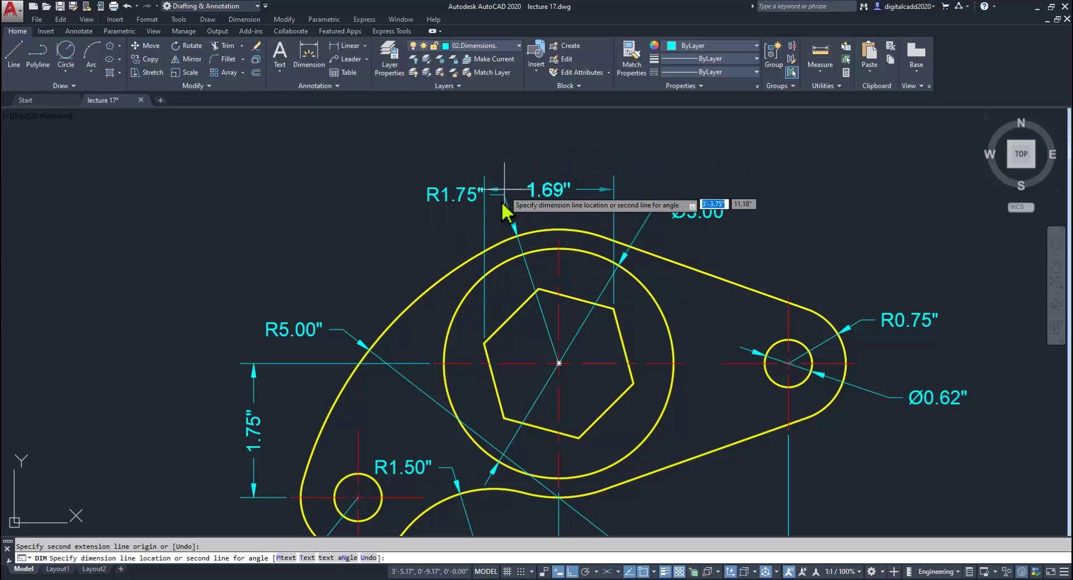
key(Escape)
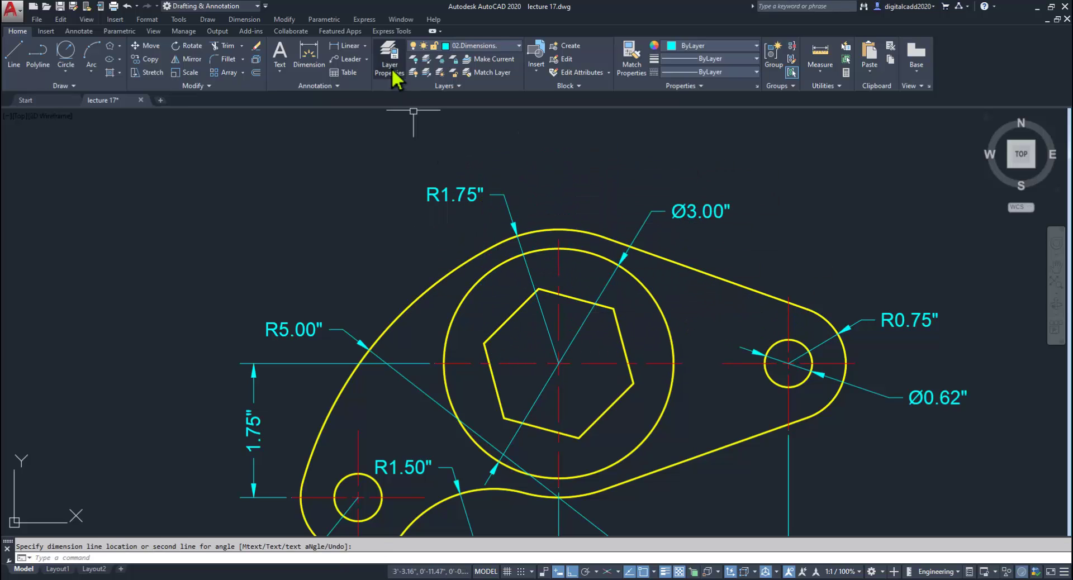
- Add an aligned dimension across the hexagon from its left vertex to its upper-right vertex, placed above the profile
click(364, 45)
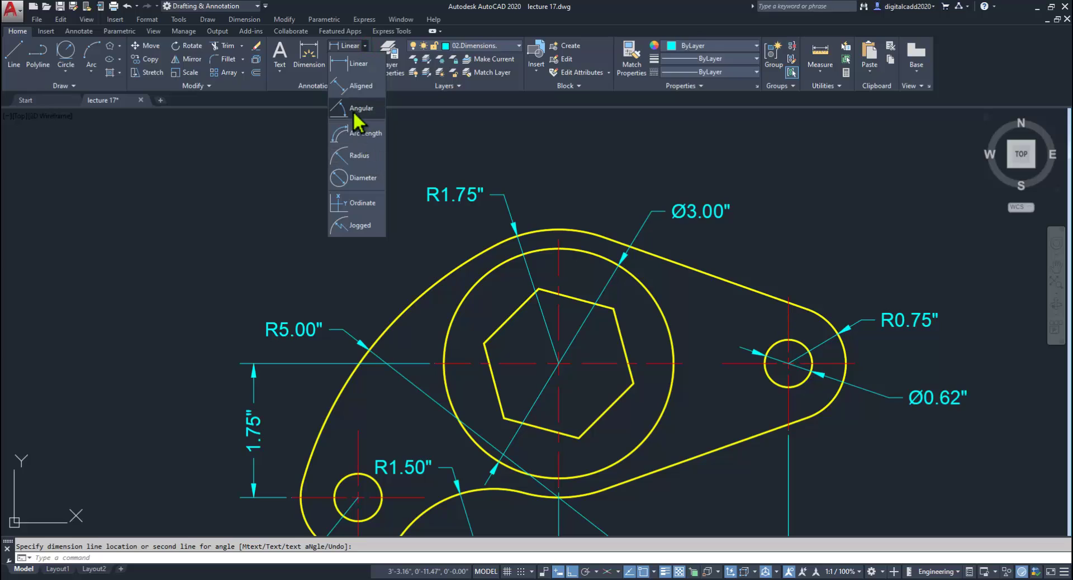
click(358, 89)
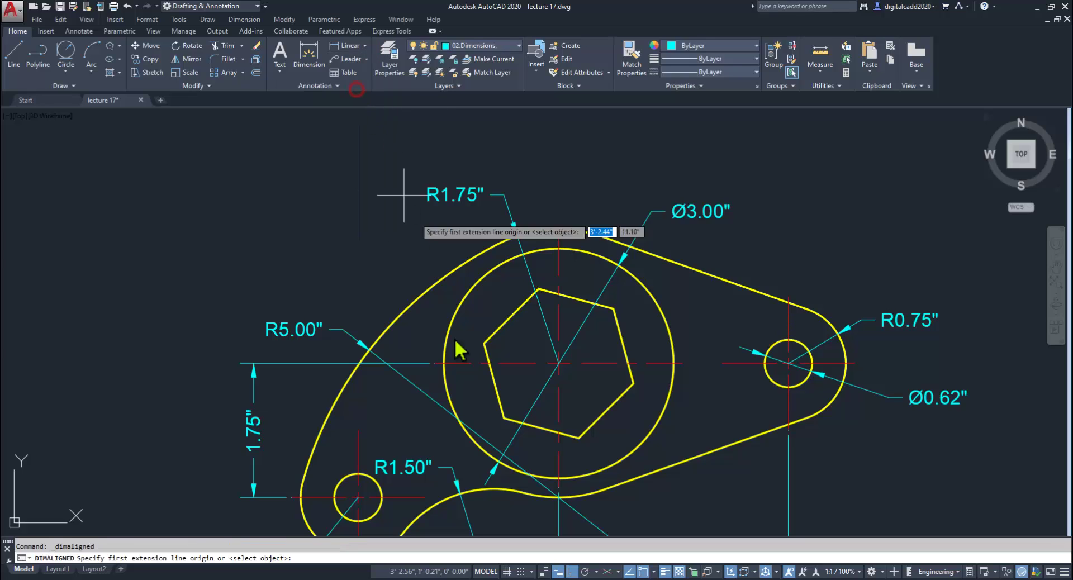
click(483, 342)
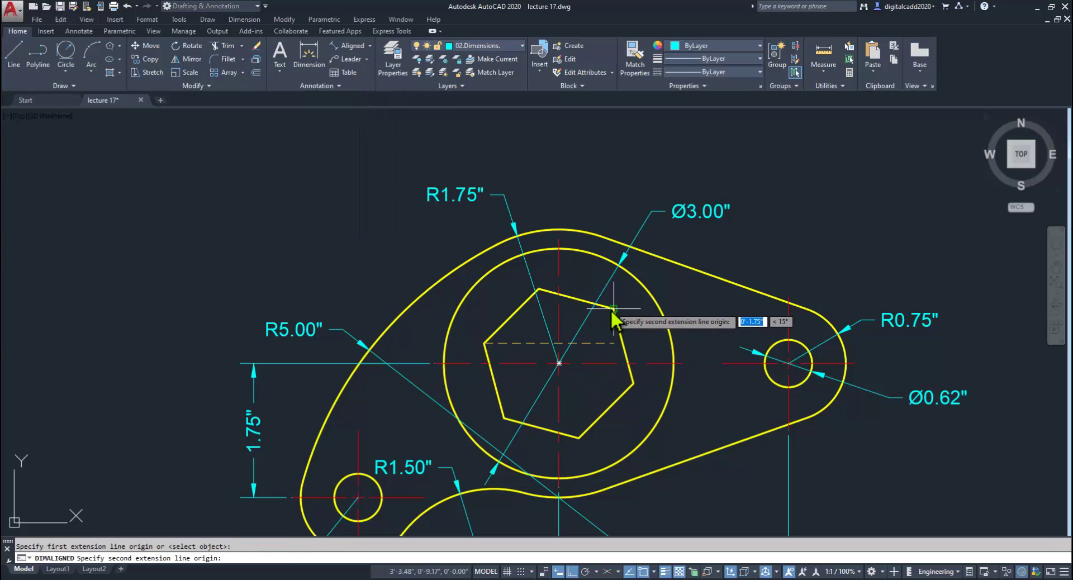
click(612, 307)
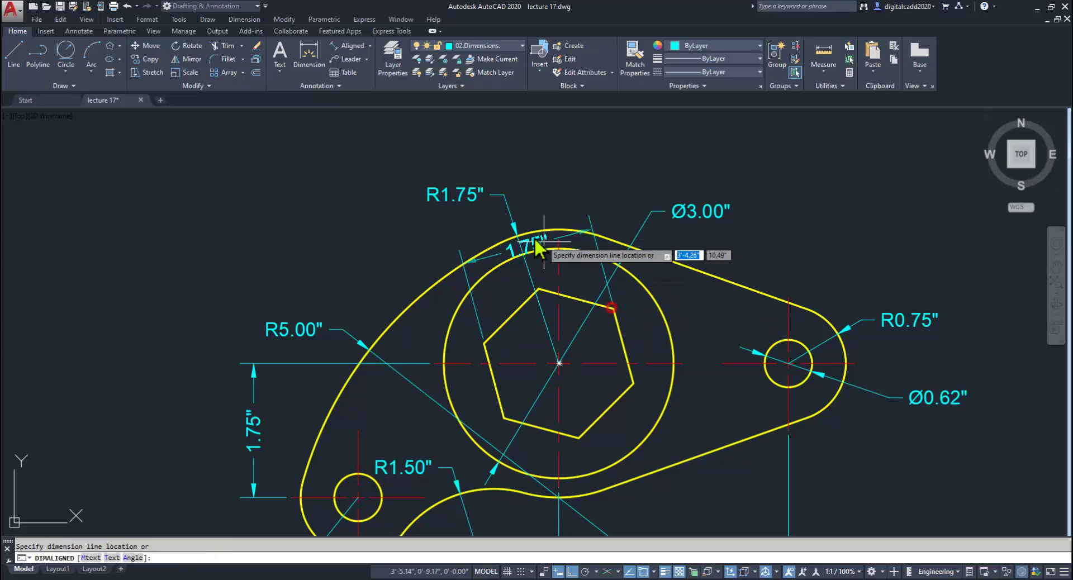
click(493, 175)
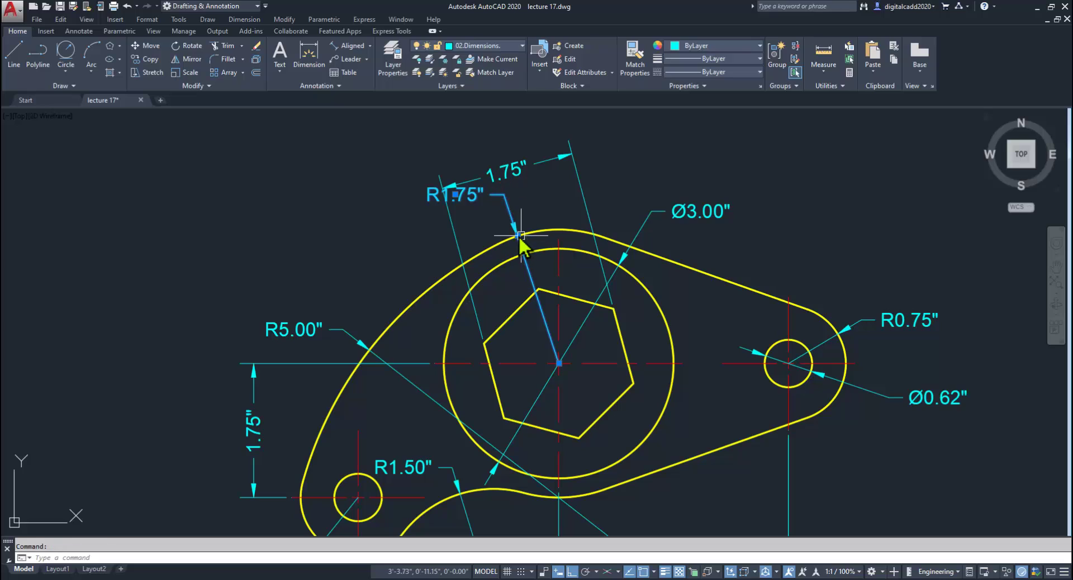
- Delete the radius dimension on the hub's upper arc and add one to its lower outer arc, with the text below the profile
key(Delete)
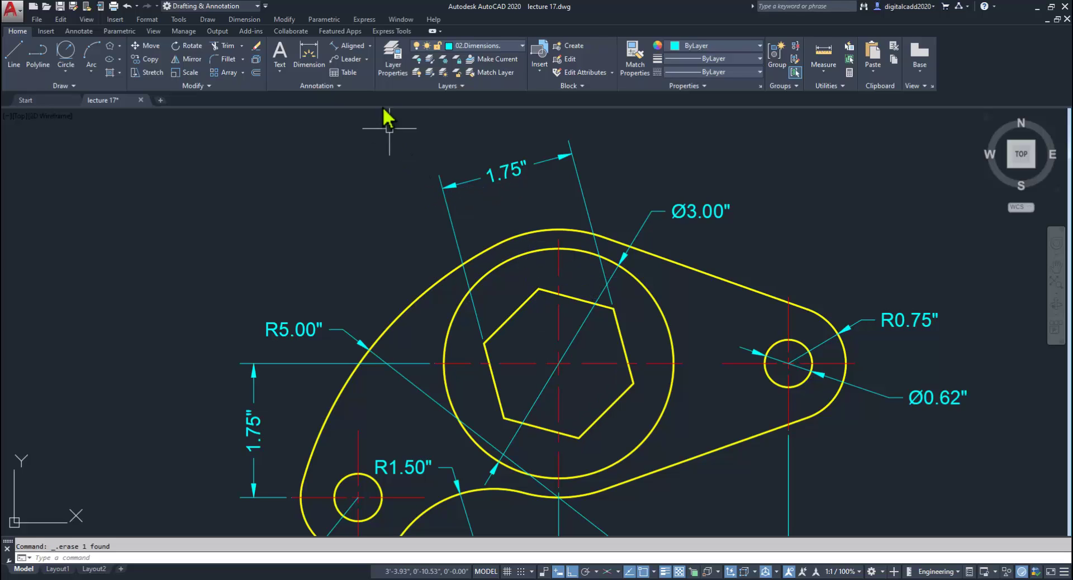
click(370, 46)
click(354, 156)
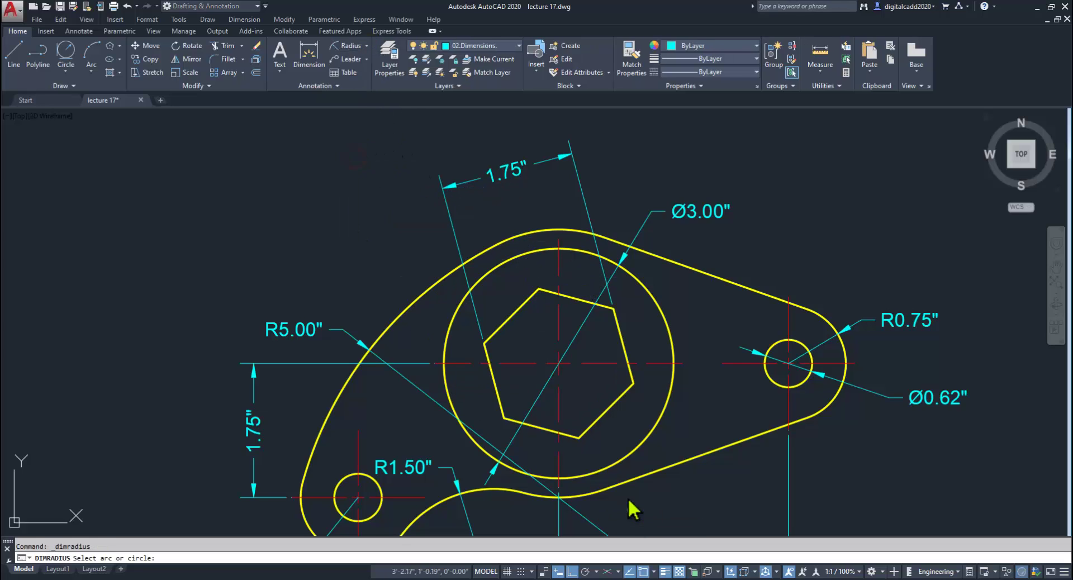
middle_drag(620, 507, 604, 467)
click(571, 454)
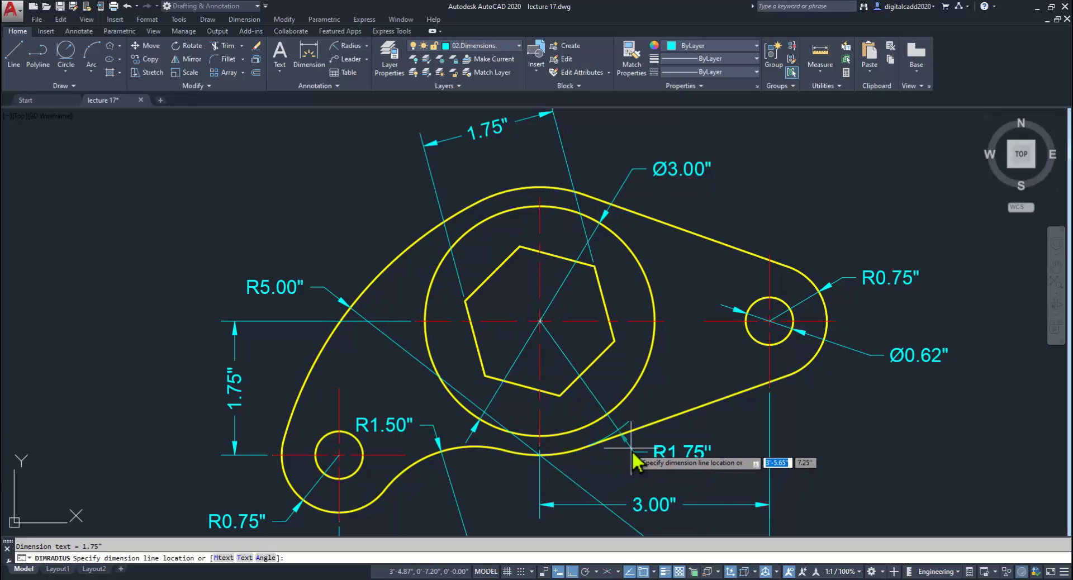
click(526, 503)
- Move the concave arc's radius dimension arrow along the arc towards the lower-left hole
scroll(522, 496, up, 2)
scroll(479, 432, down, 2)
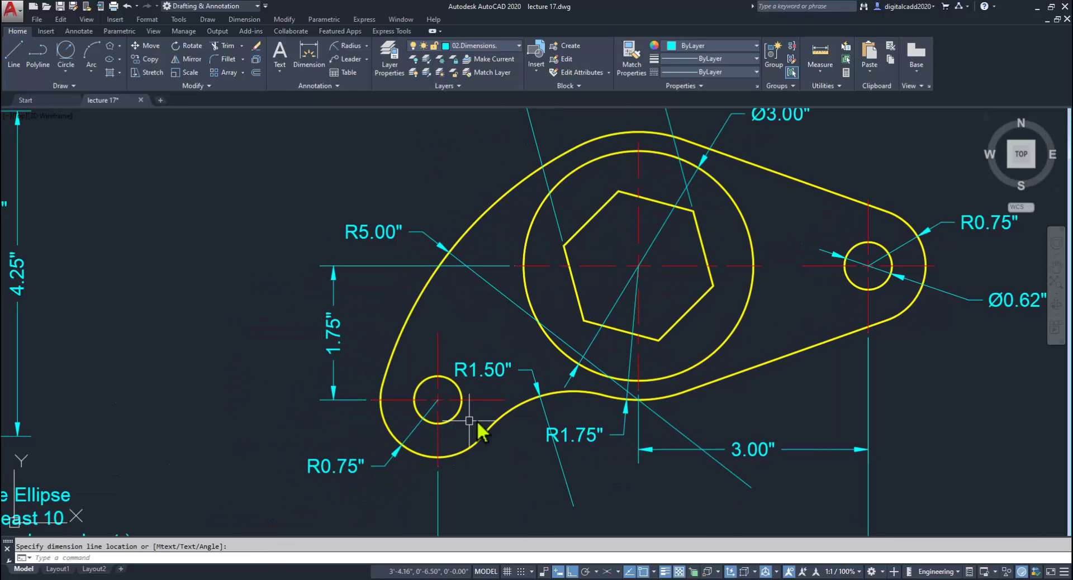
click(531, 412)
click(544, 408)
click(540, 396)
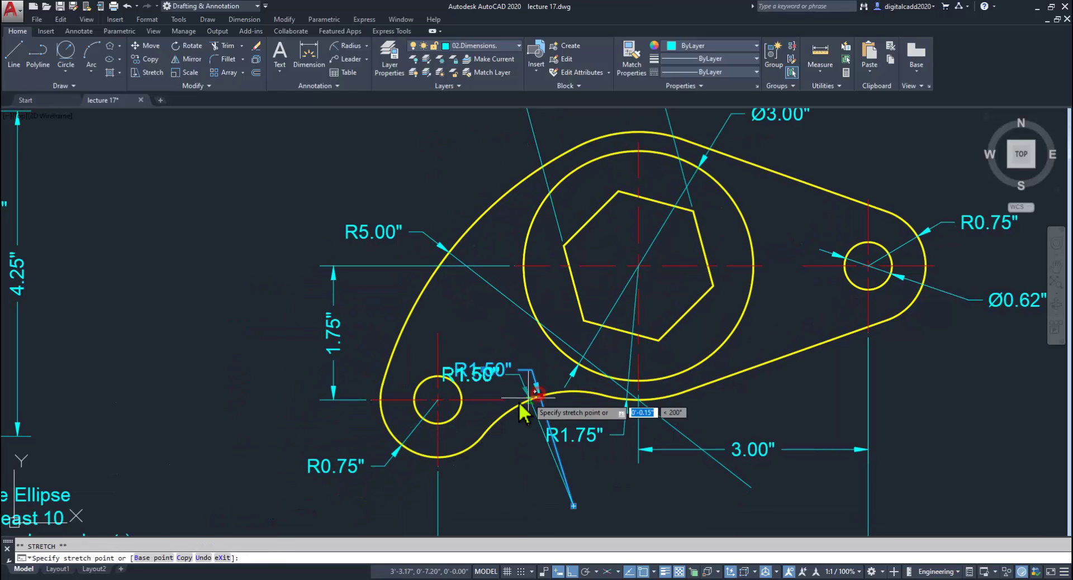
click(500, 406)
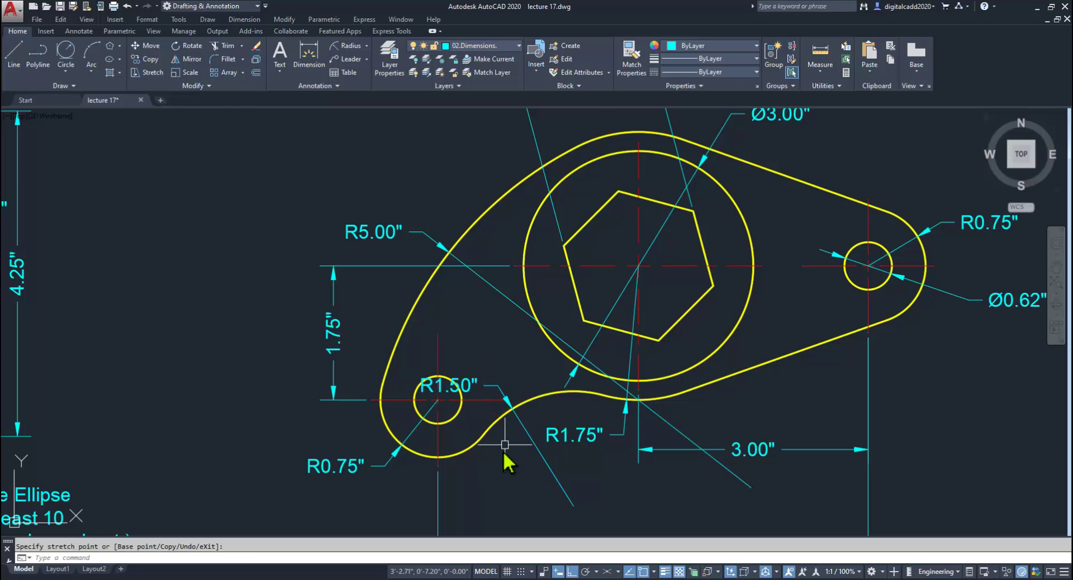
key(Escape)
- Turn off ortho and move only the concave arc's radius text onto its dimension line below the arc, using Move Text Only
scroll(509, 445, up, 2)
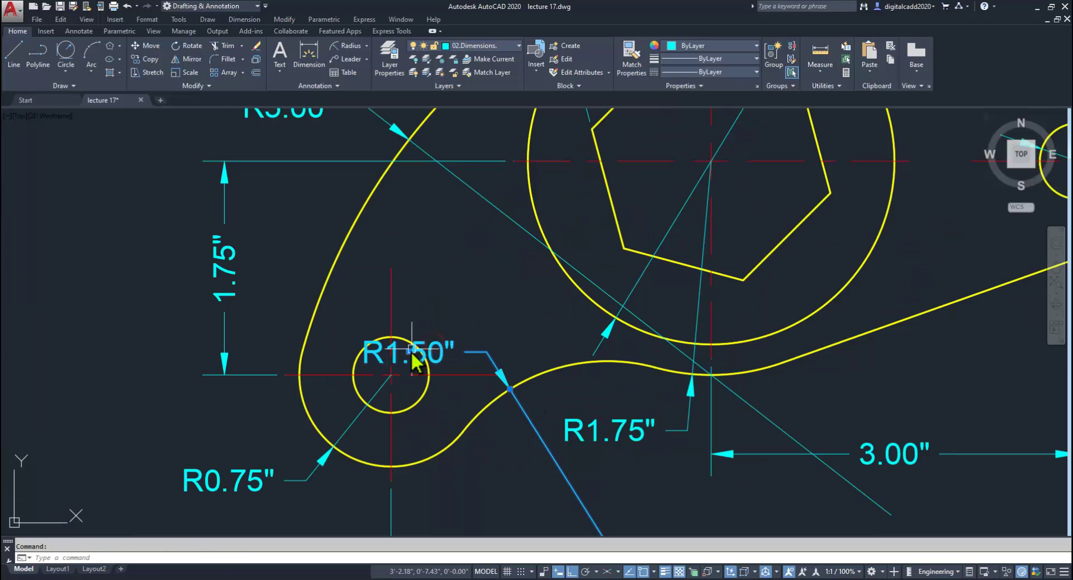
mouse_move(410, 363)
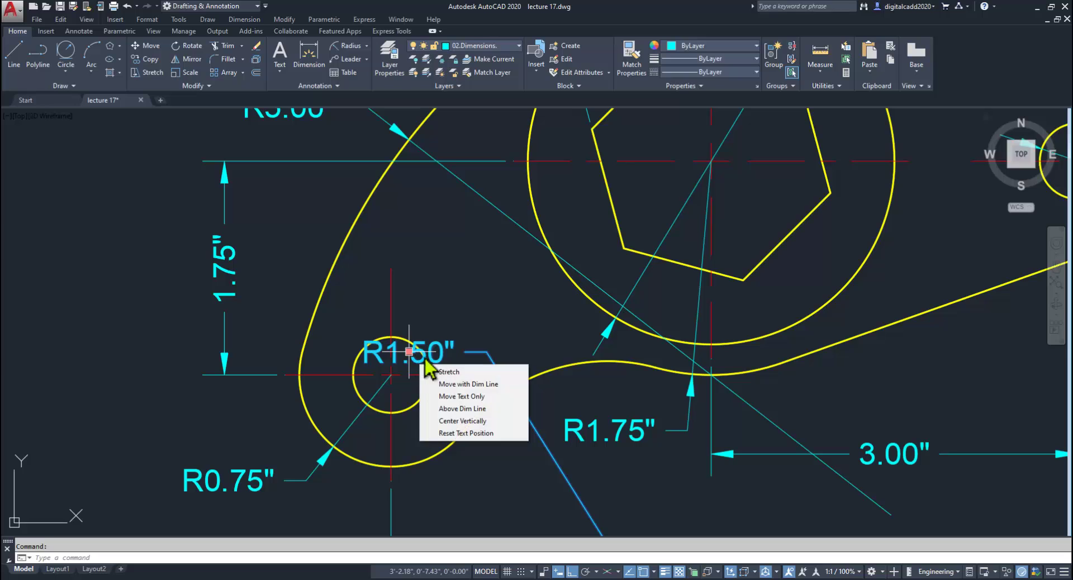
click(477, 400)
middle_drag(559, 449, 546, 397)
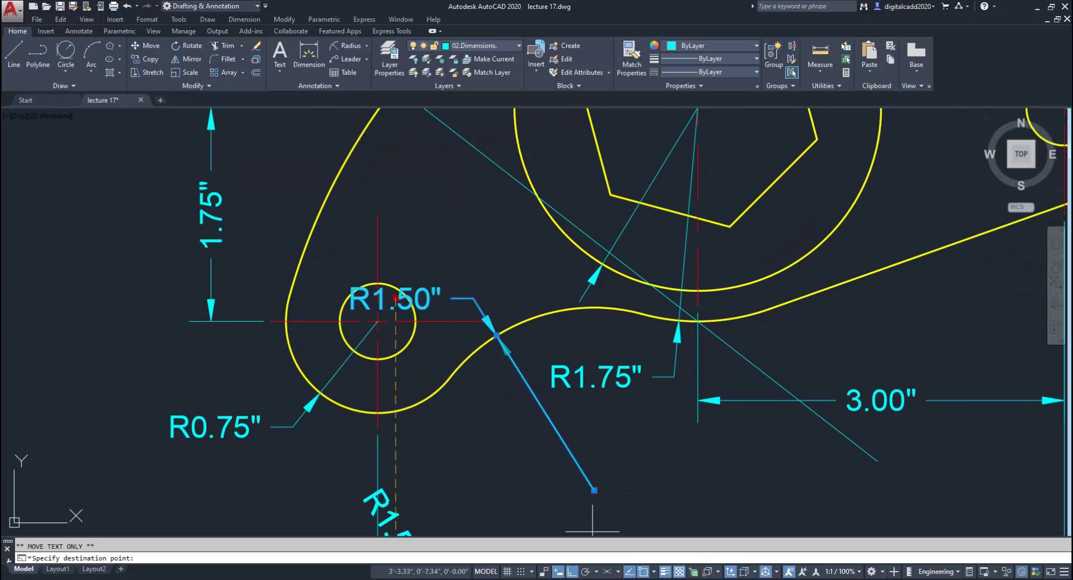
click(571, 572)
scroll(587, 503, up, 4)
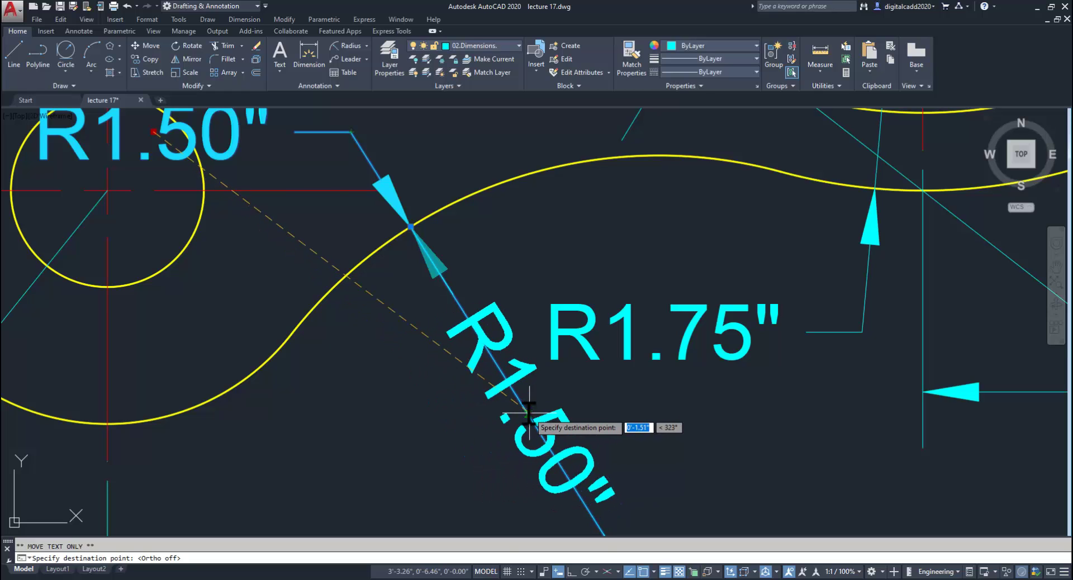
click(528, 414)
key(Escape)
scroll(591, 466, down, 4)
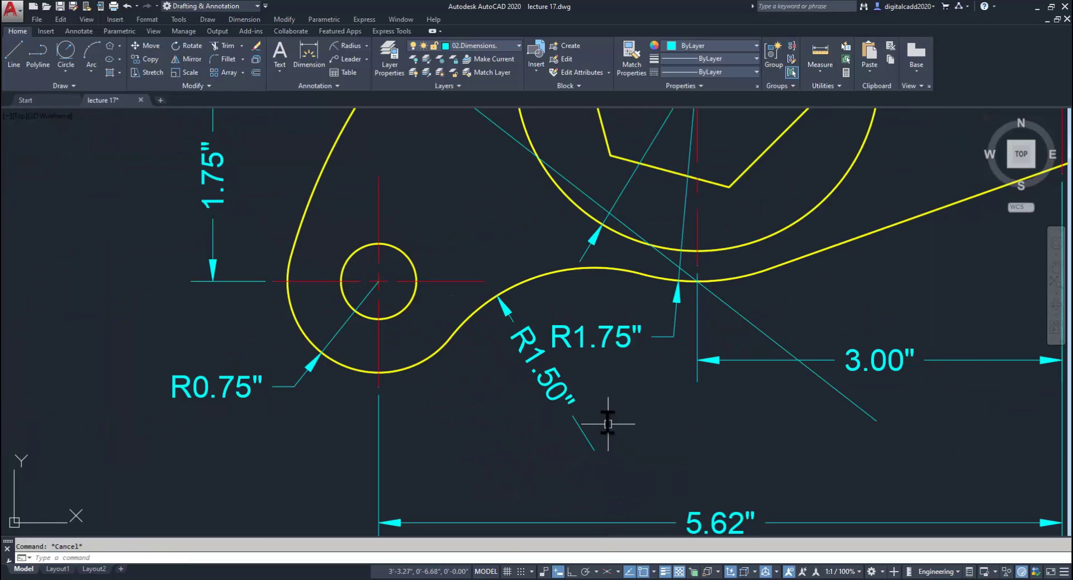
- Move the radius dimension of the hub's lower arc to the lower right of the hub
scroll(608, 423, down, 4)
scroll(491, 442, up, 2)
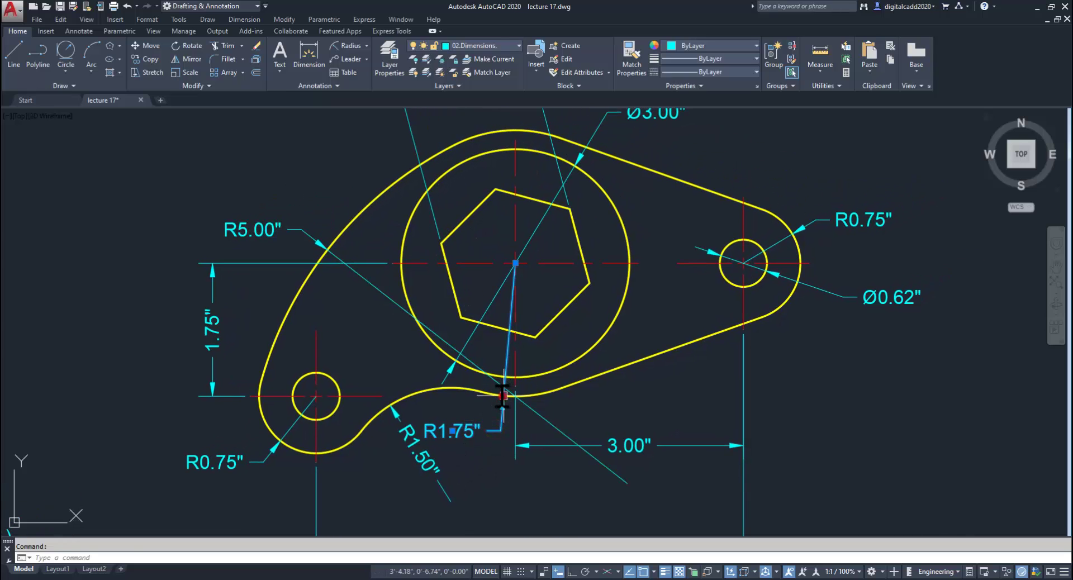
click(594, 409)
key(Escape)
- Make 04.Centre Lines the current layer and draw a line from the hub's centre to the hexagon's top vertex
mouse_move(700, 418)
middle_down()
mouse_move(692, 503)
mouse_move(678, 460)
mouse_move(642, 448)
mouse_move(473, 273)
mouse_move(482, 310)
middle_up()
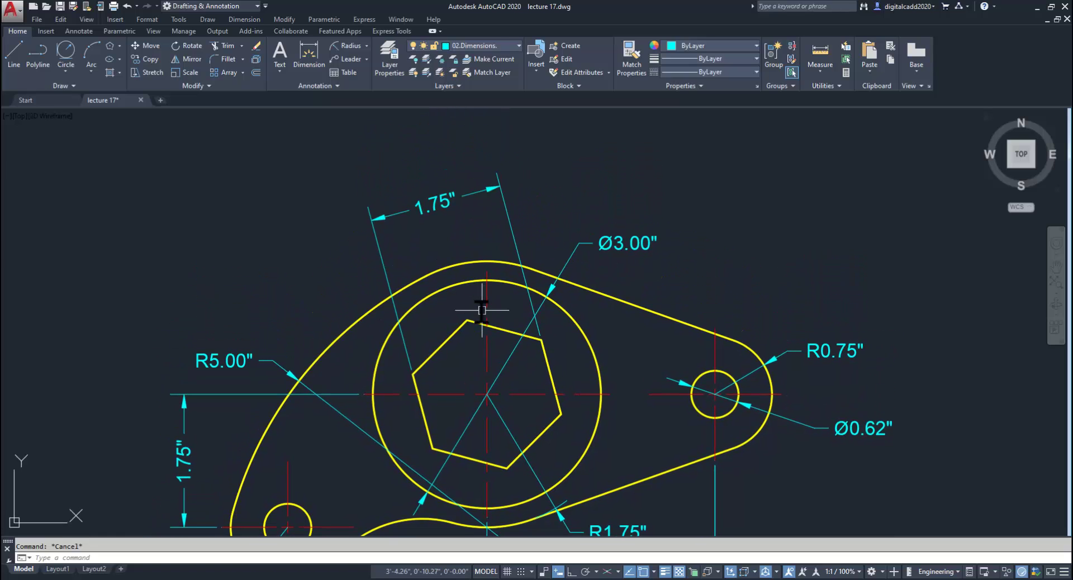
click(502, 45)
click(486, 113)
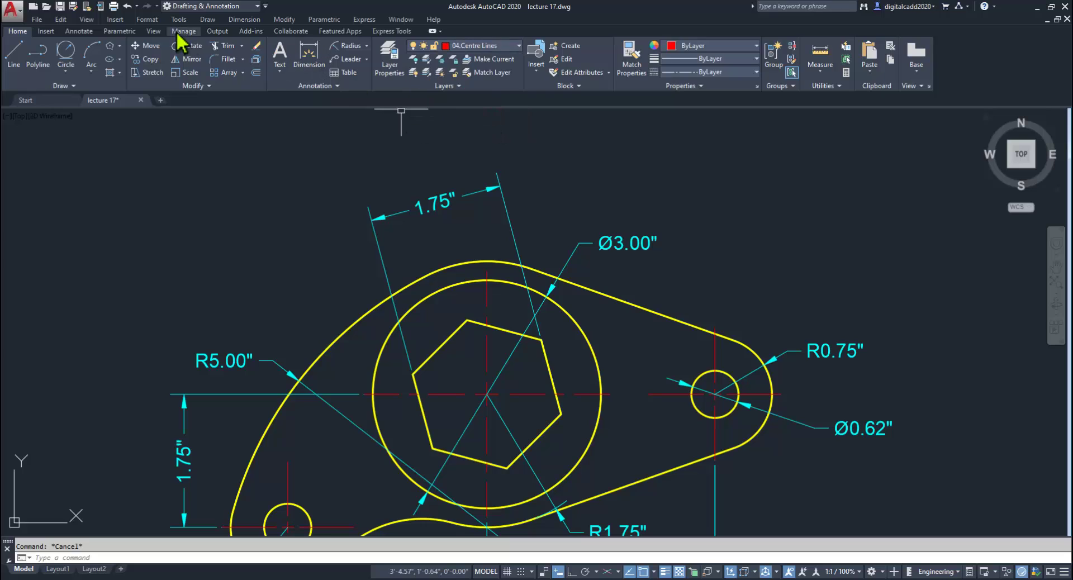
click(487, 394)
click(466, 319)
key(Escape)
- Lengthen the slanted centre line past the hexagon's top vertex to just outside the hub's outer arc
click(470, 332)
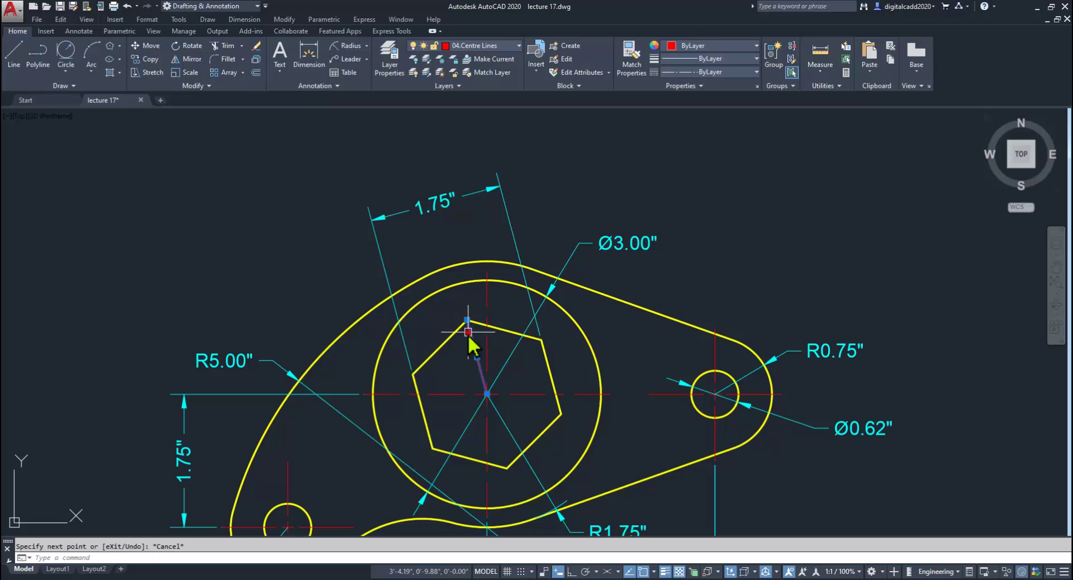
mouse_move(467, 320)
click(503, 348)
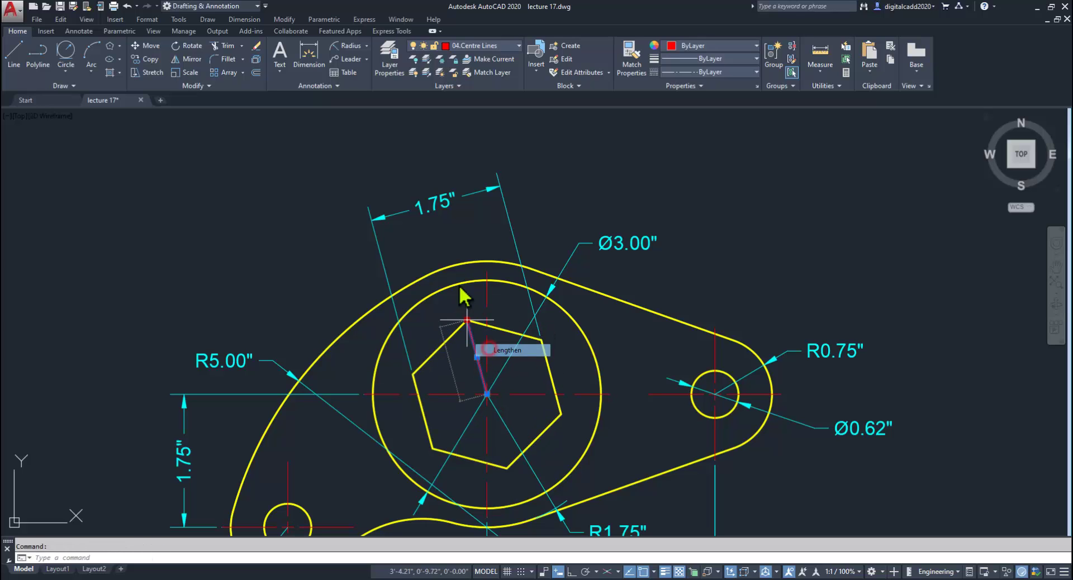
click(439, 235)
scroll(483, 340, up, 2)
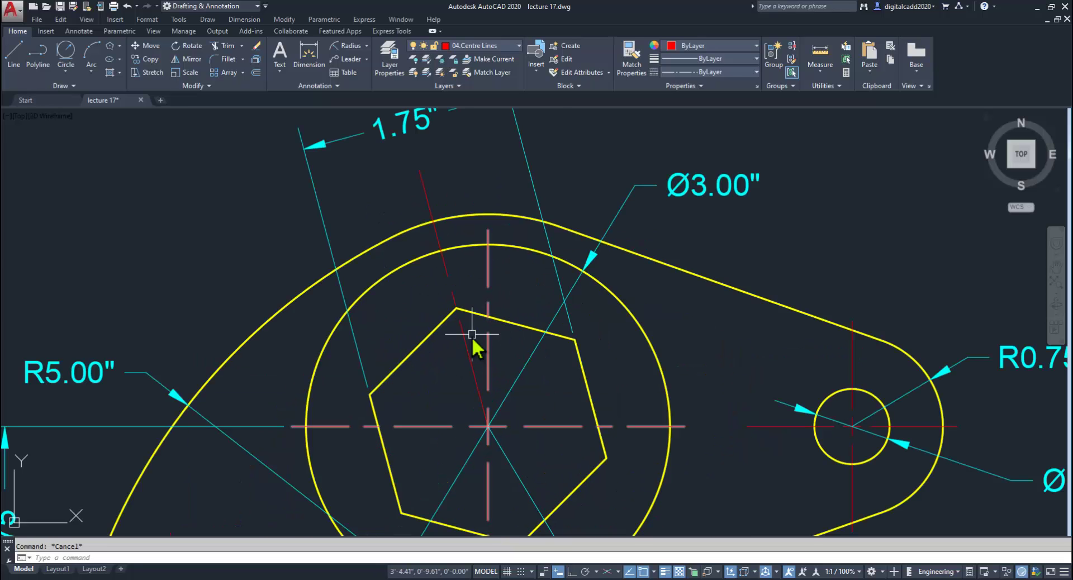
middle_drag(479, 332, 498, 383)
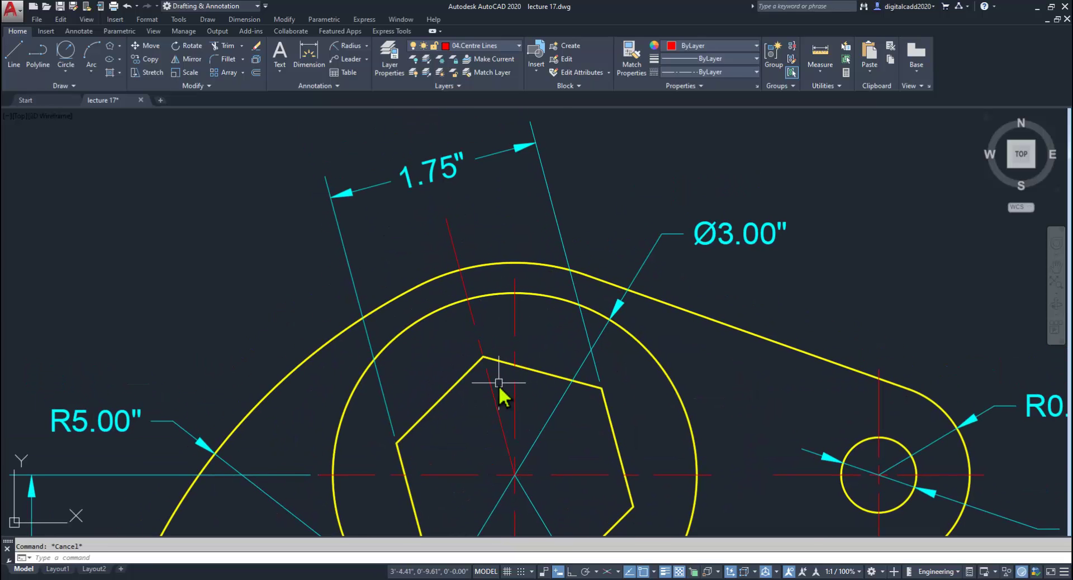
click(366, 45)
click(361, 108)
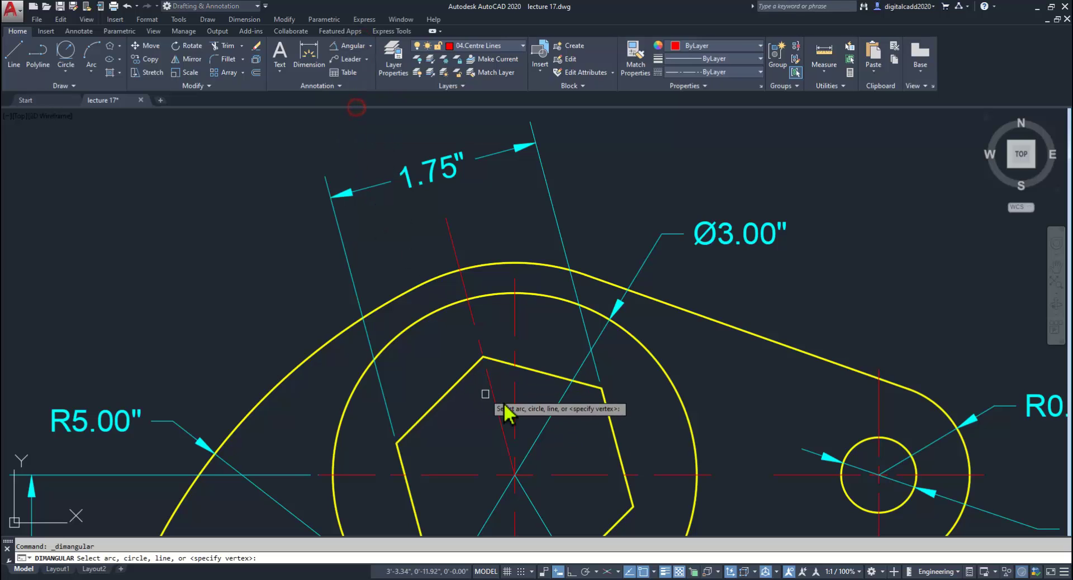
click(497, 404)
click(514, 401)
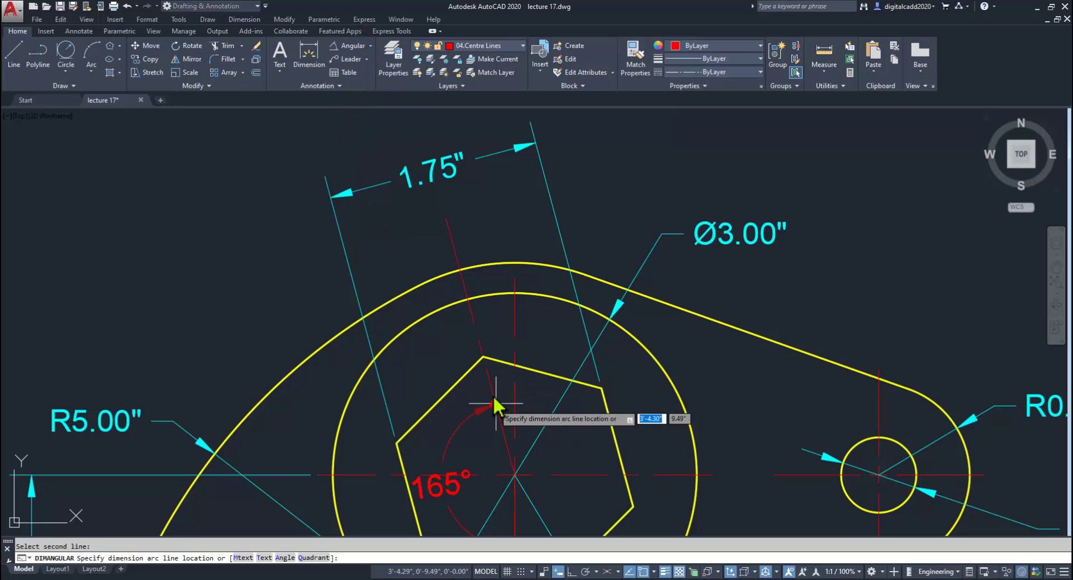
key(Escape)
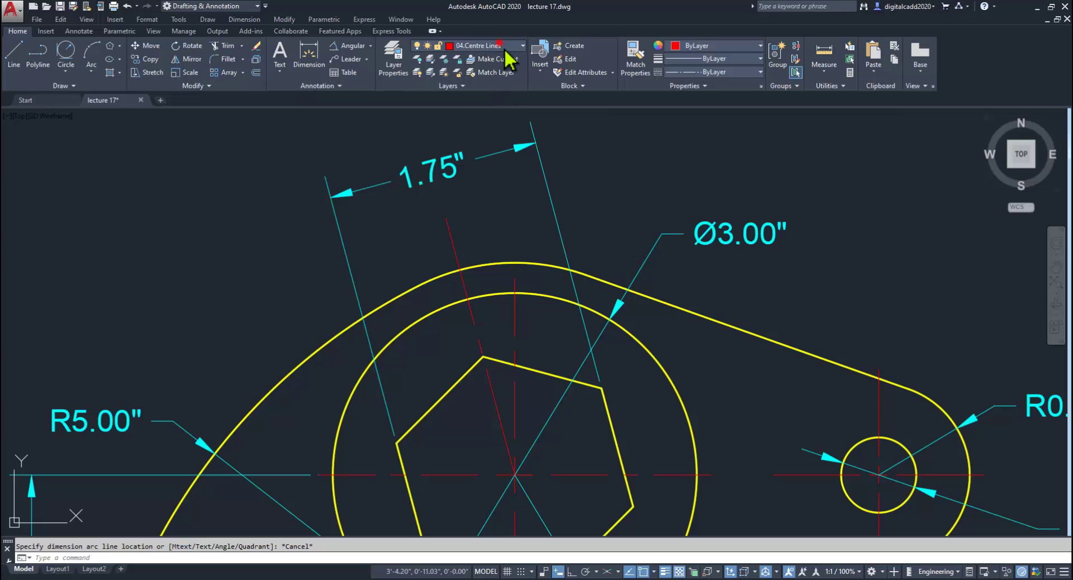
- Make 02.Dimensions the current layer and dimension the angle between the vertical and slanted centre lines, placing it just above the hub's outer arc
click(506, 48)
click(491, 96)
click(309, 53)
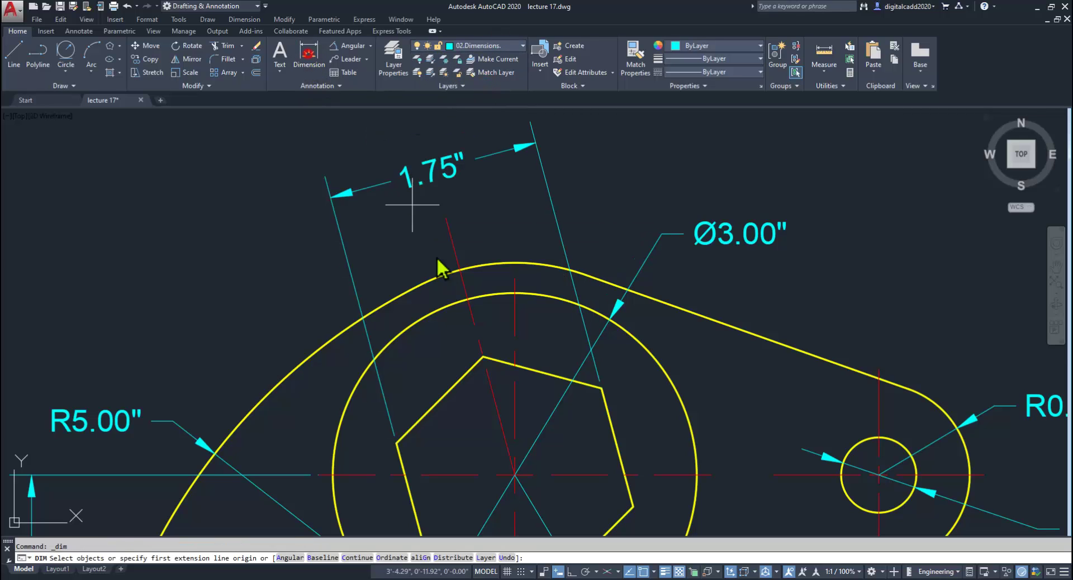
click(514, 333)
click(470, 309)
click(474, 216)
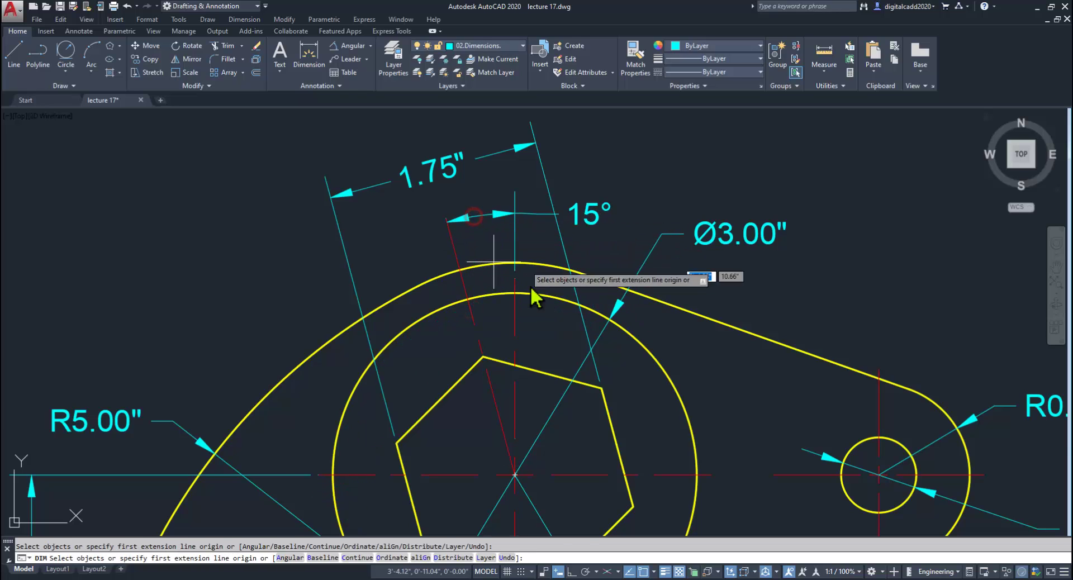
scroll(531, 302, down, 2)
key(Escape)
- Group the whole rocker arm together with its centre lines and dimensions
scroll(546, 335, down, 3)
middle_drag(540, 315, 552, 331)
mouse_move(575, 439)
middle_down()
mouse_move(697, 431)
mouse_move(618, 451)
mouse_move(546, 443)
mouse_move(556, 409)
middle_up()
middle_drag(392, 339, 384, 306)
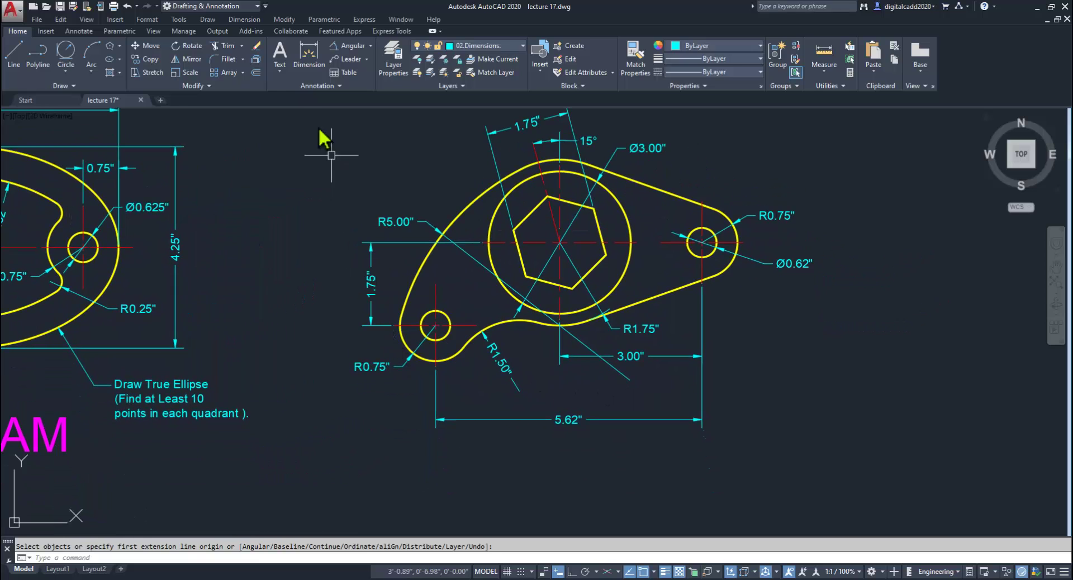
middle_drag(328, 164, 330, 211)
click(308, 133)
click(870, 516)
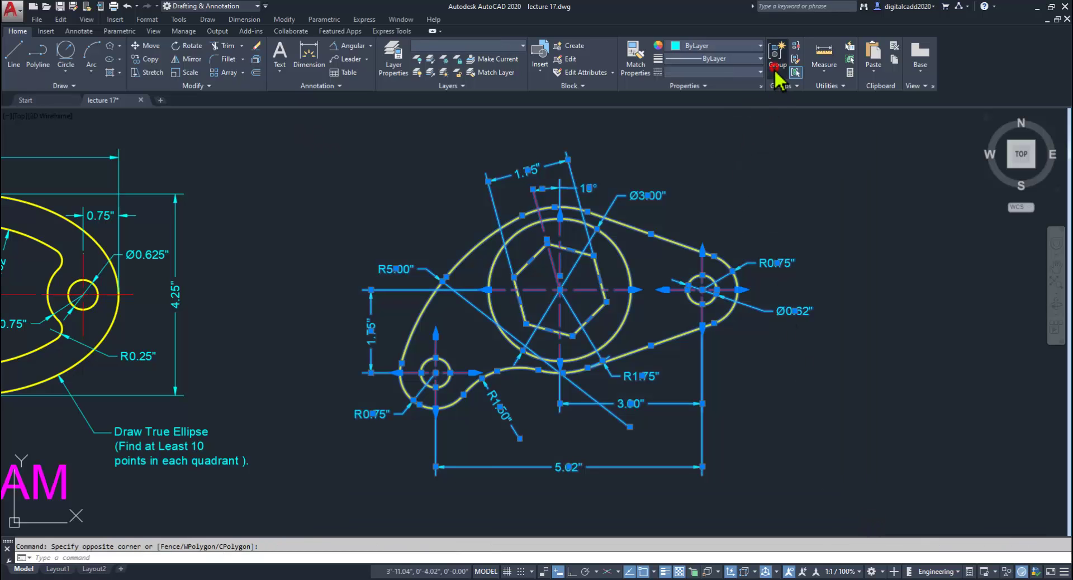
click(775, 67)
- Move the grouped rocker arm by its grip farther to the right, away from the Special CAM drawing
click(563, 292)
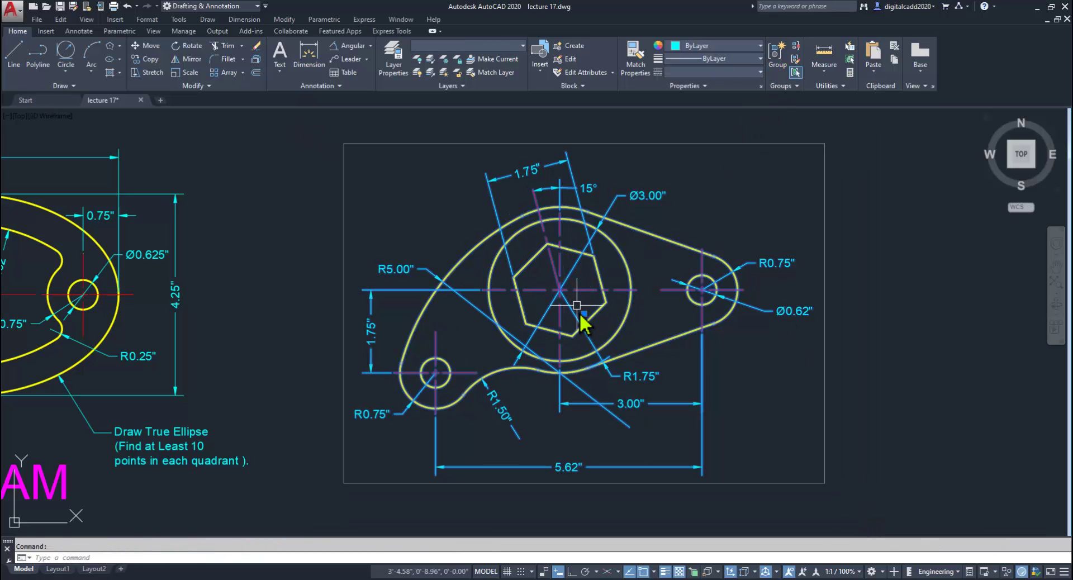
click(585, 313)
scroll(585, 321, down, 3)
click(715, 319)
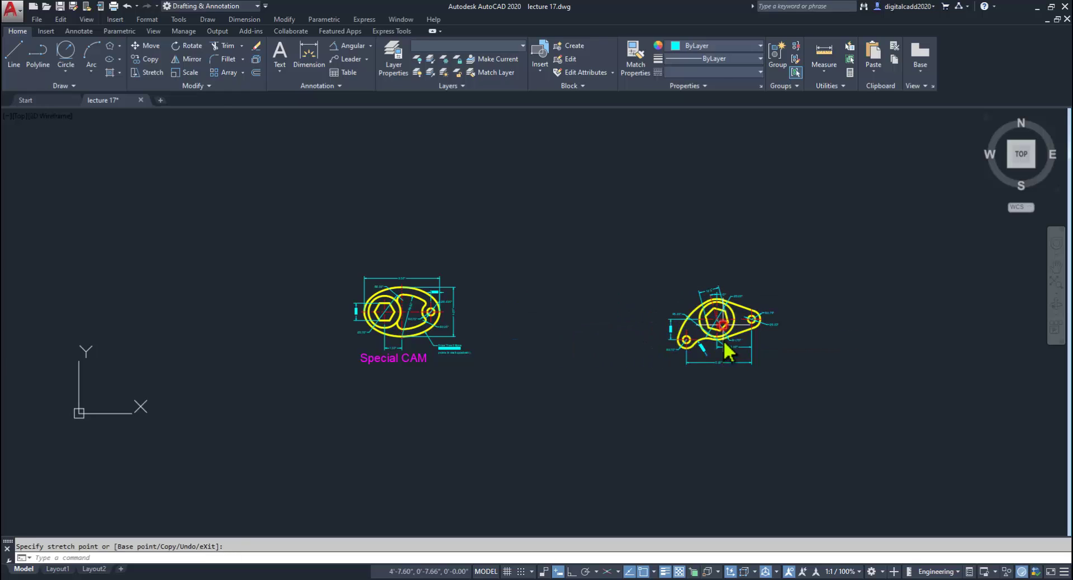
scroll(734, 354, up, 2)
key(Escape)
scroll(727, 342, up, 2)
mouse_move(716, 333)
middle_down()
mouse_move(693, 389)
mouse_move(793, 367)
middle_up()
scroll(794, 366, up, 2)
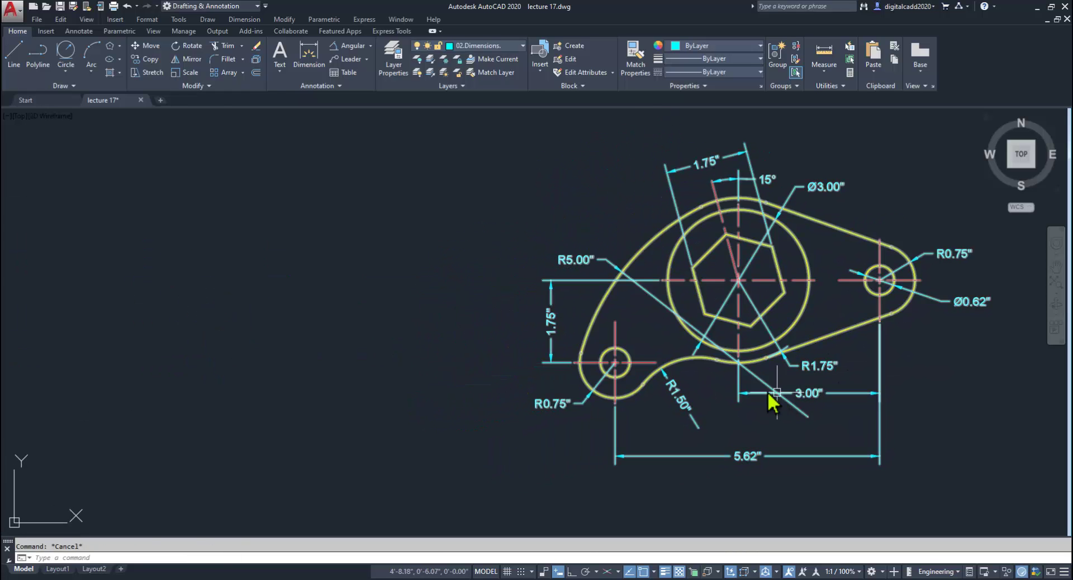
scroll(726, 398, down, 2)
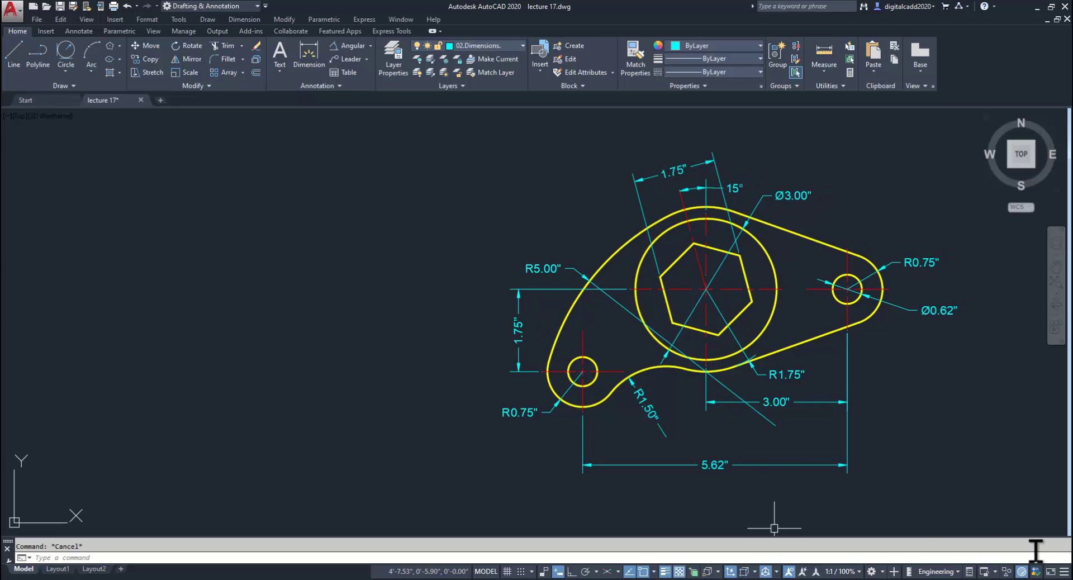
scroll(802, 440, up, 1)
scroll(824, 426, down, 1)
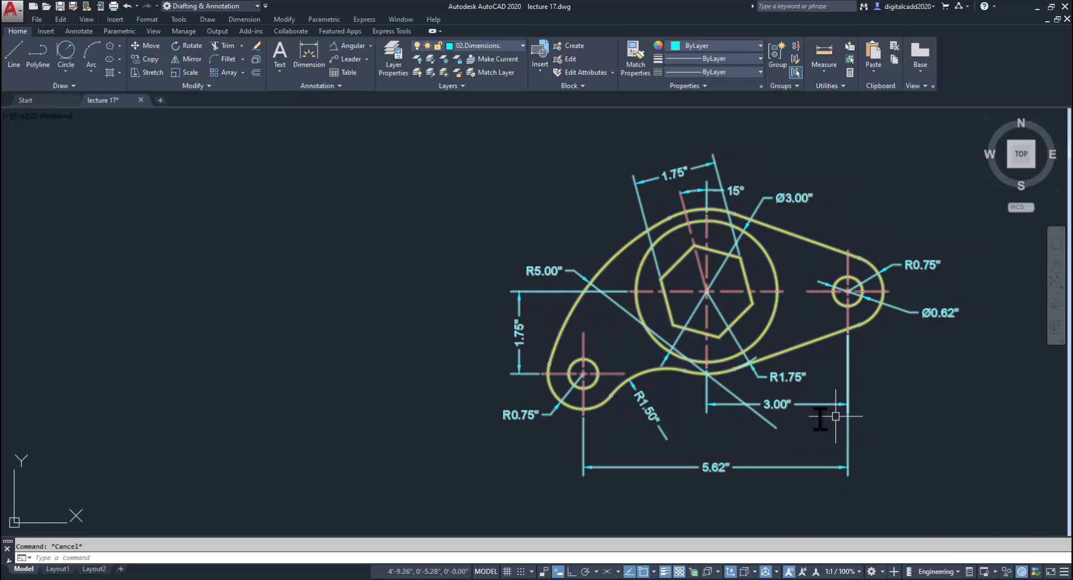
middle_drag(809, 414, 813, 412)
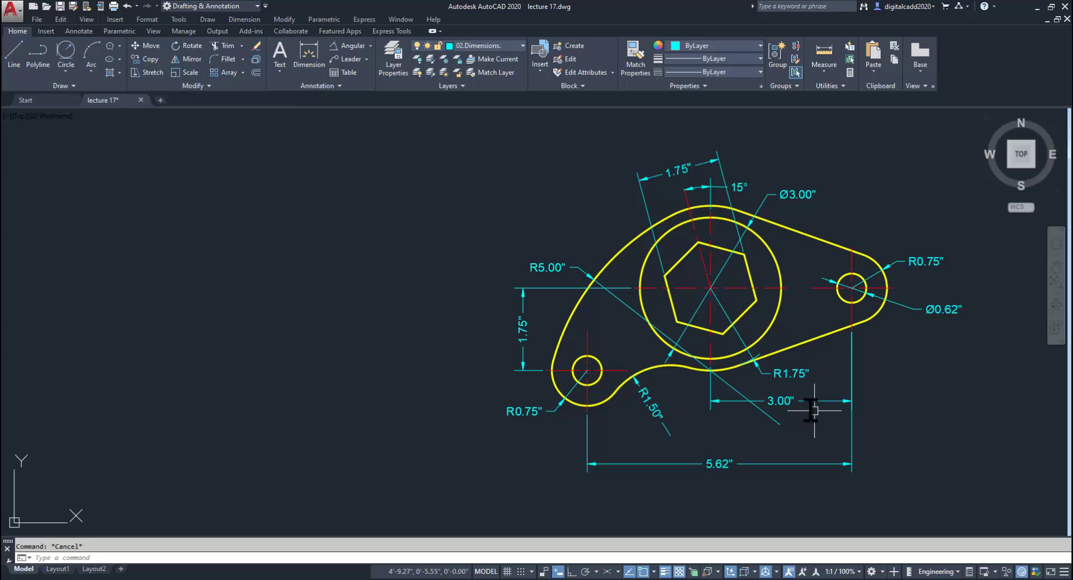